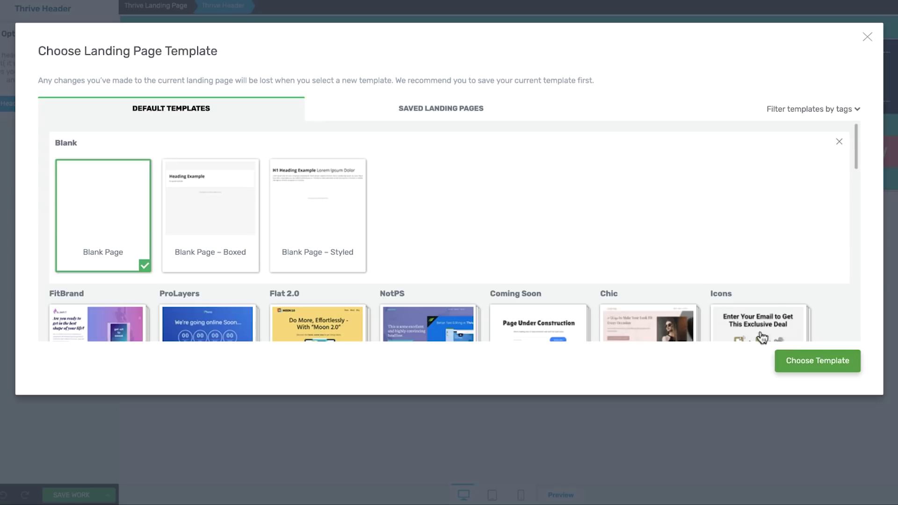
Start from the blank landing page template and insert a new global header from the Blank Header template.
{"action": "left_click", "coordinate": [795, 363]}
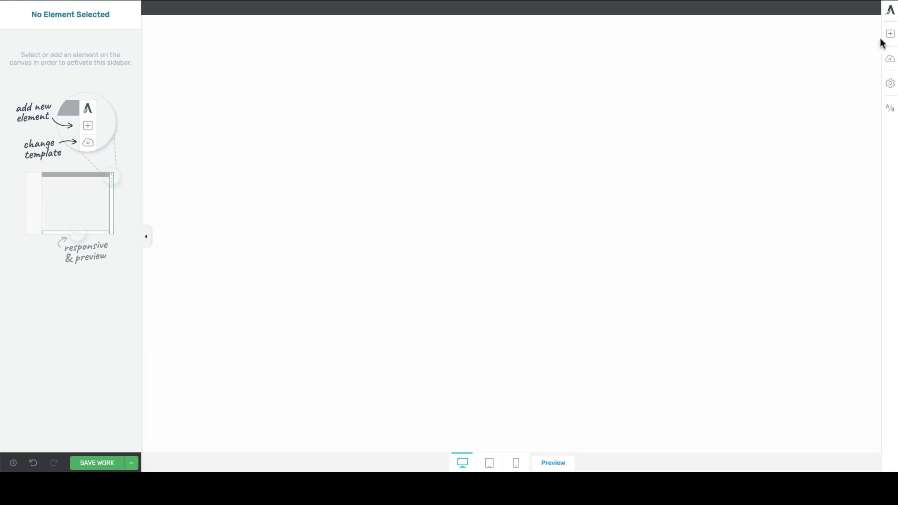
{"action": "left_click", "coordinate": [890, 87]}
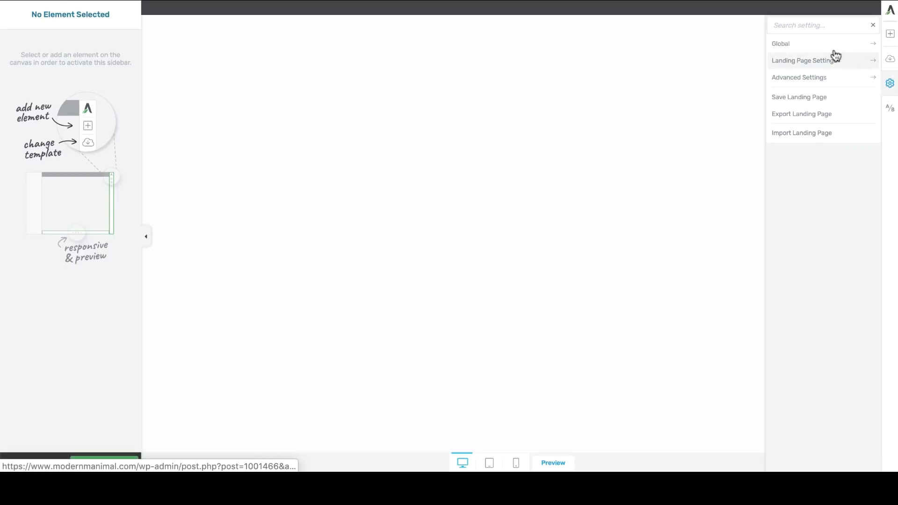
{"action": "left_click", "coordinate": [799, 44]}
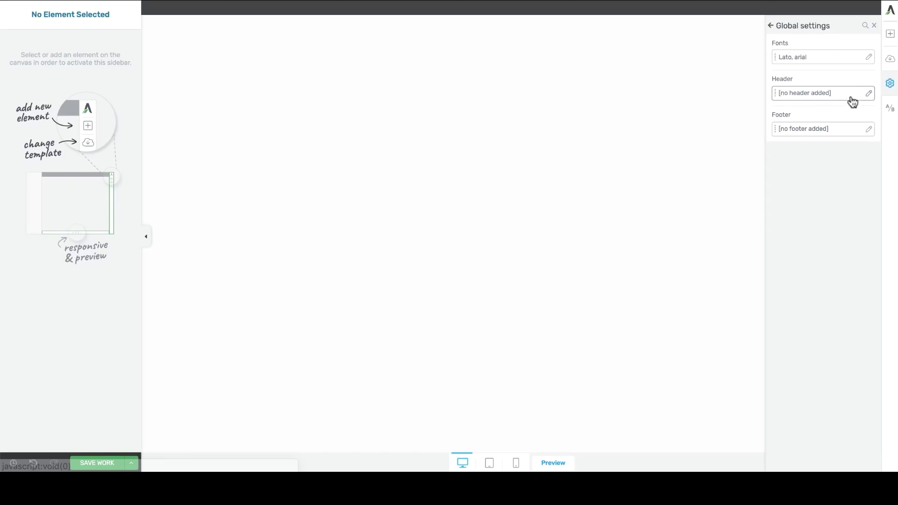
{"action": "left_click", "coordinate": [867, 94]}
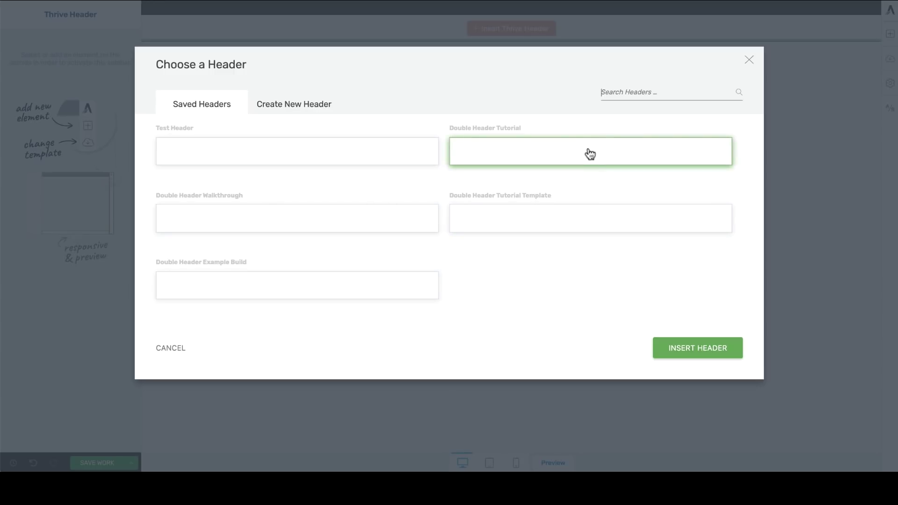
{"action": "left_click", "coordinate": [293, 103]}
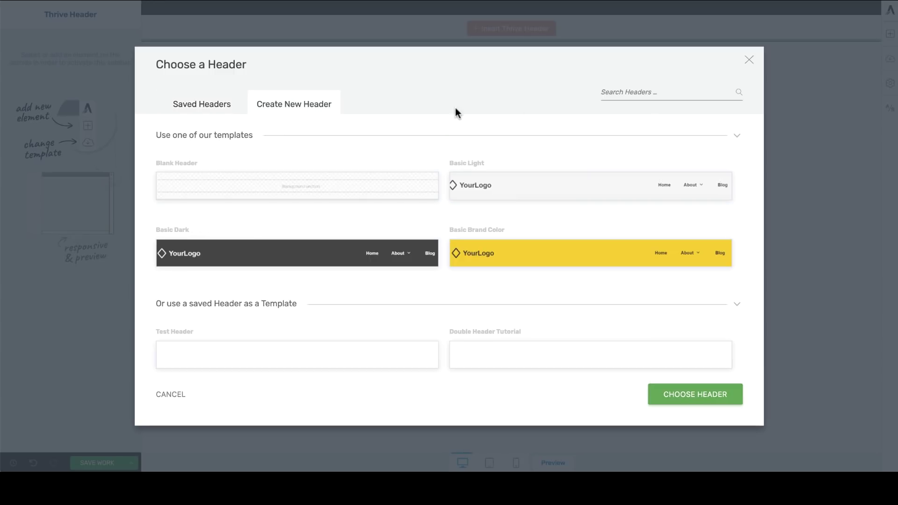
{"action": "left_click", "coordinate": [235, 186]}
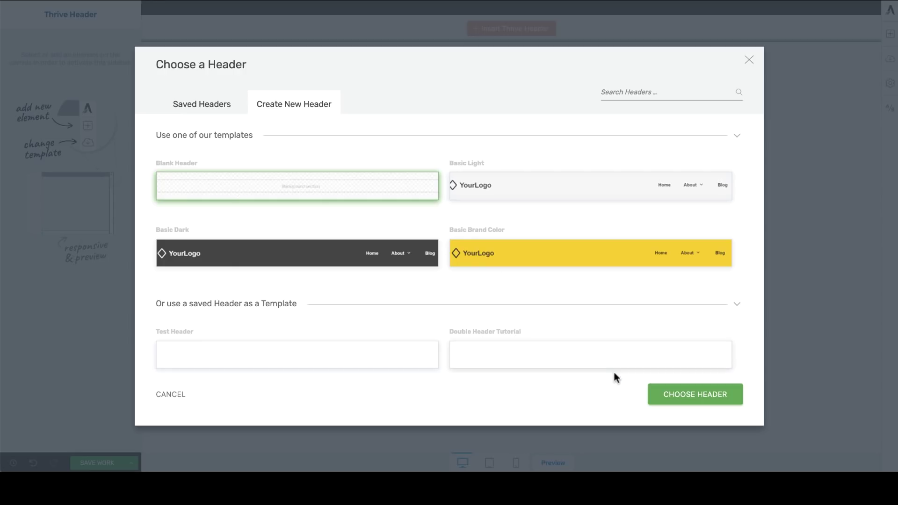
{"action": "left_click", "coordinate": [662, 397]}
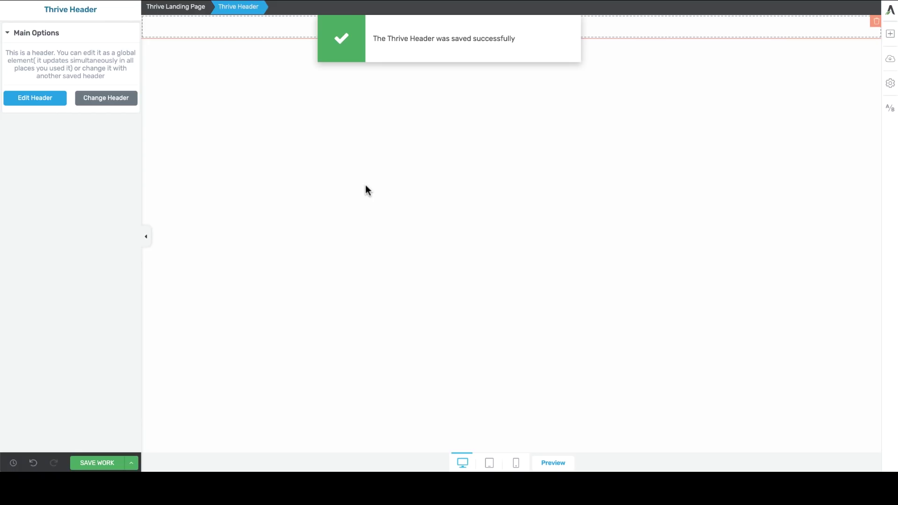
In header edit mode, drop a Background Section into the header.
{"action": "left_click", "coordinate": [43, 101]}
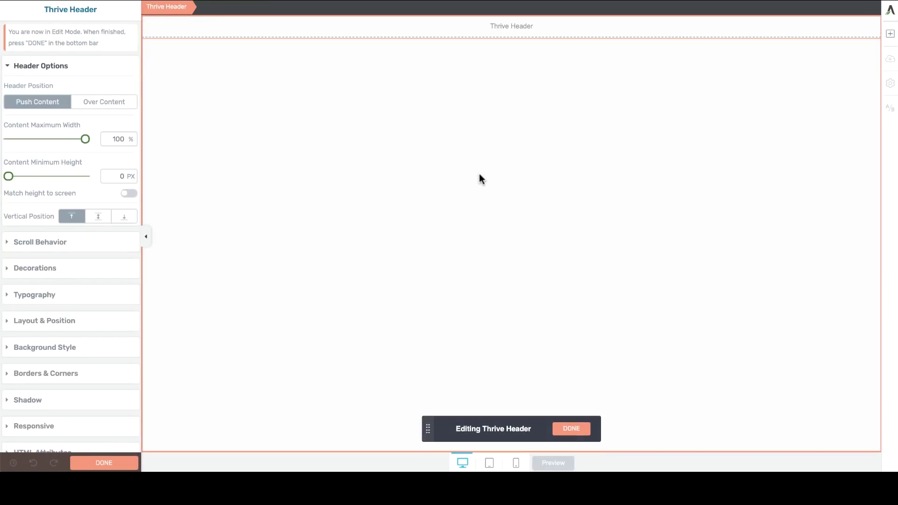
{"action": "left_click", "coordinate": [891, 36]}
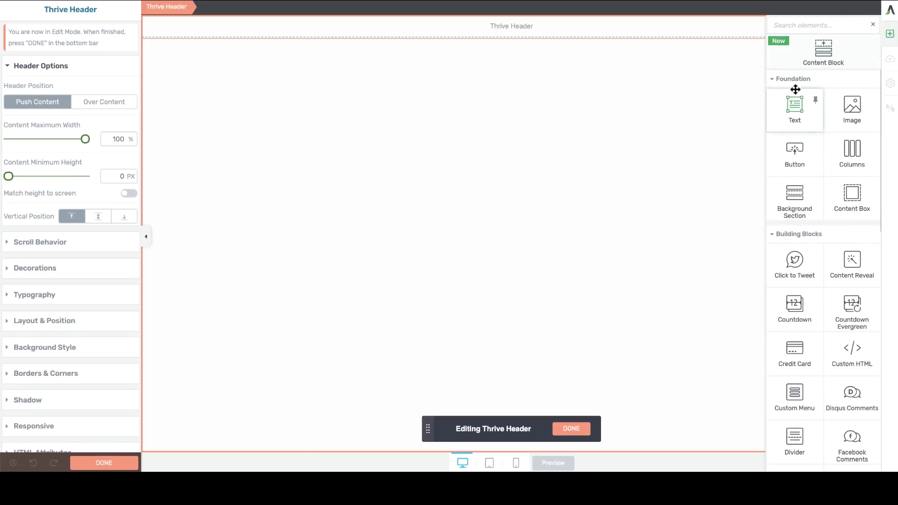
{"action": "left_click_drag", "start_coordinate": [787, 203], "coordinate": [519, 31]}
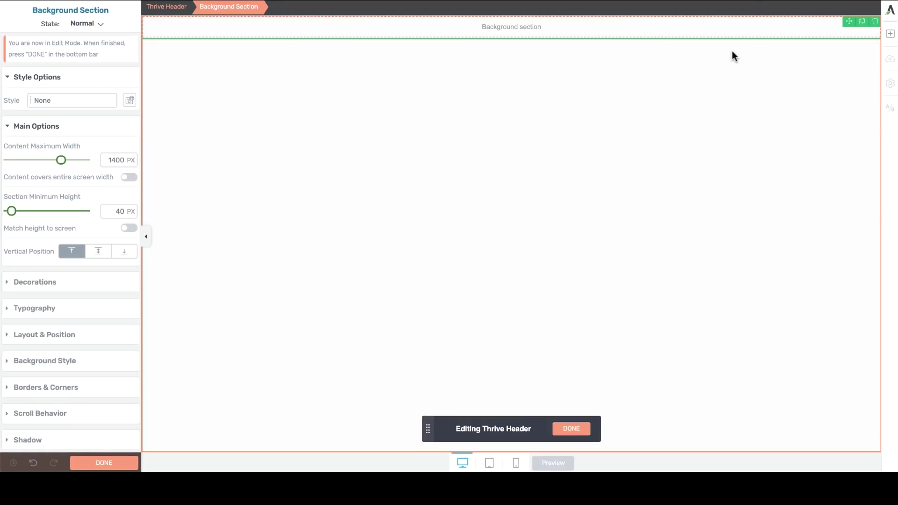
Set all four padding values of the background section to 0.
{"action": "left_click", "coordinate": [40, 334]}
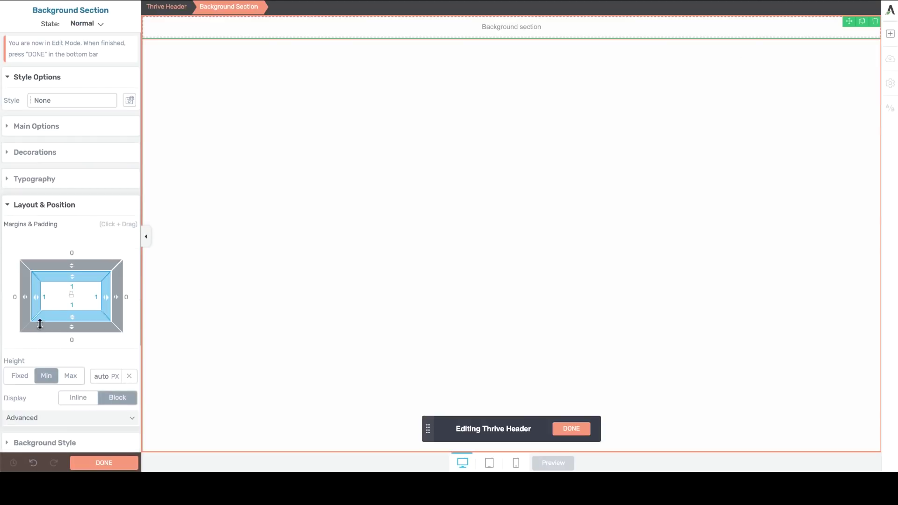
{"action": "left_click", "coordinate": [71, 295]}
{"action": "left_click", "coordinate": [72, 287]}
{"action": "type", "text": "0"}
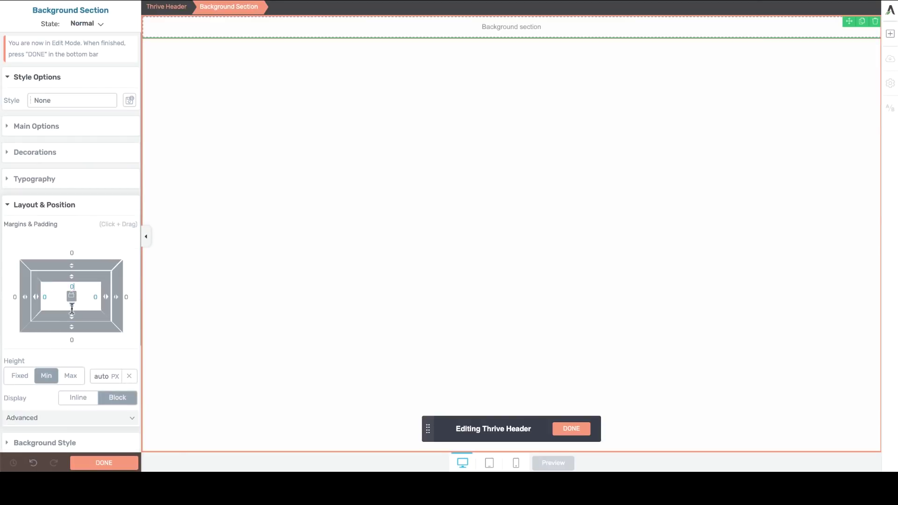
{"action": "left_click", "coordinate": [71, 296]}
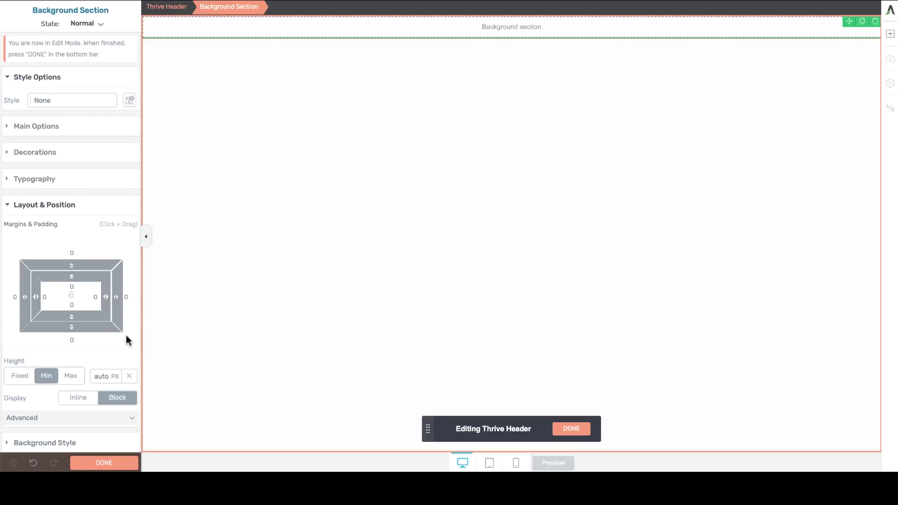
{"action": "scroll", "coordinate": [82, 393], "scroll_direction": "down", "scroll_amount": 3}
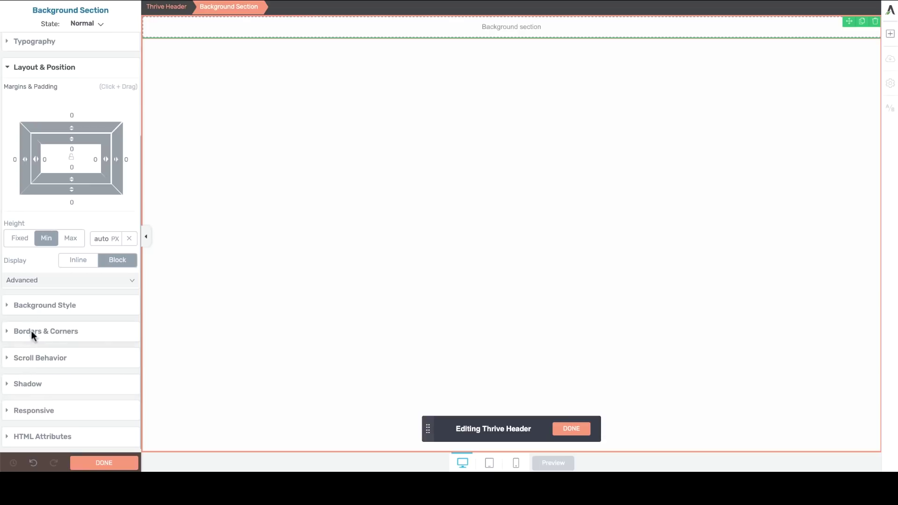
Give the header section the dark blue Big Stone (#162e44) background.
{"action": "left_click", "coordinate": [28, 306]}
{"action": "left_click", "coordinate": [13, 299]}
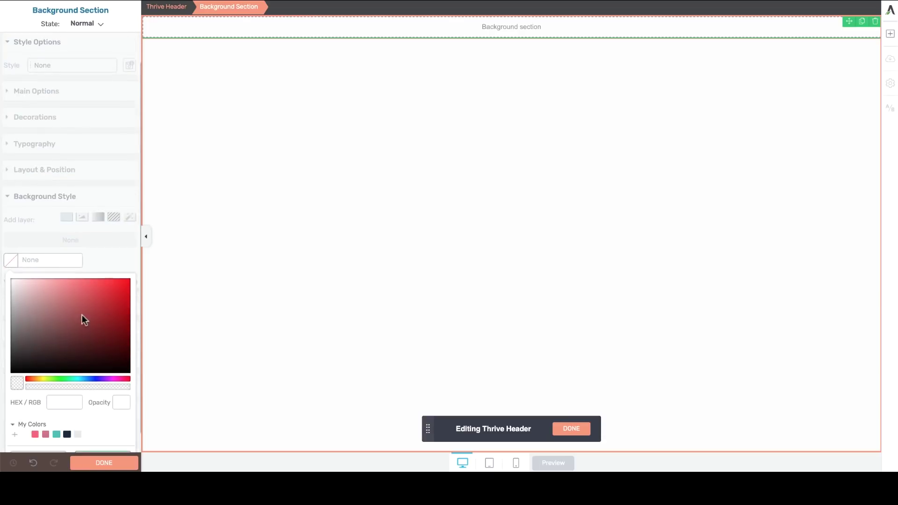
{"action": "left_click", "coordinate": [66, 415]}
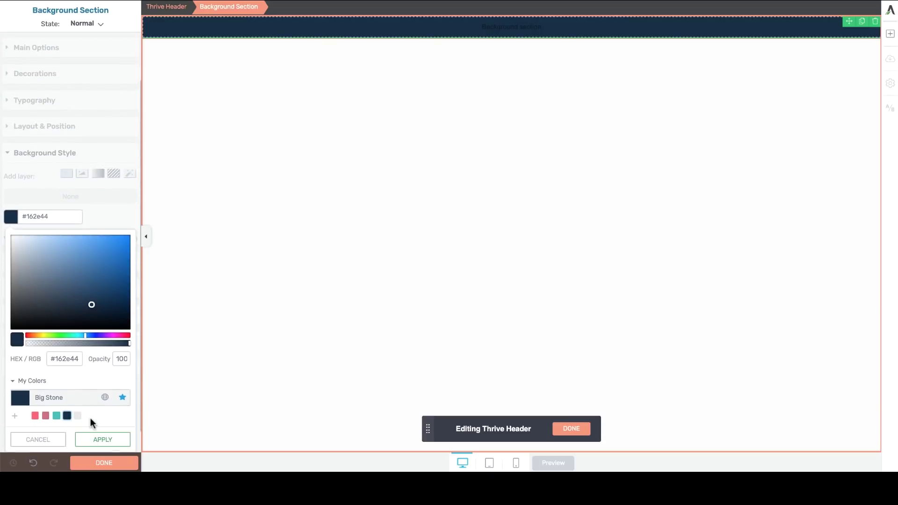
{"action": "left_click", "coordinate": [103, 438]}
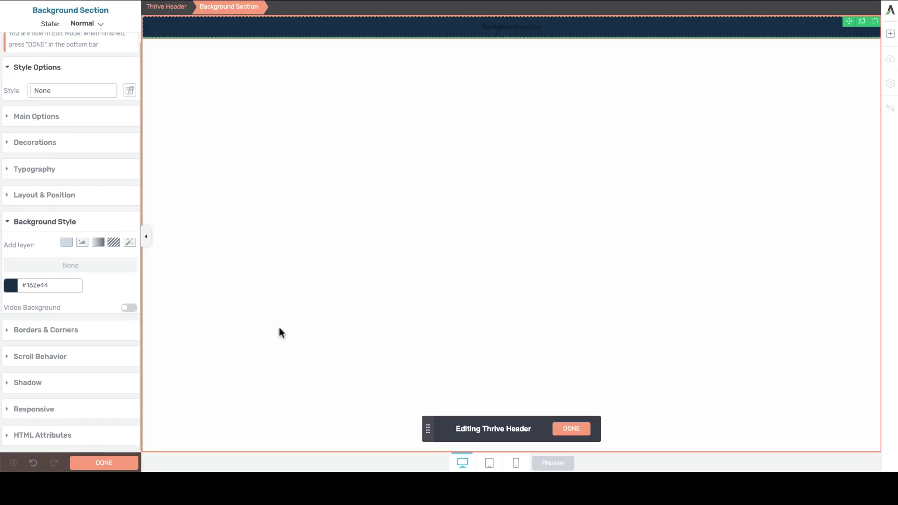
Duplicate the section and give the copy the teal Puerto Rico (#44c2b9) background.
{"action": "left_click", "coordinate": [862, 22]}
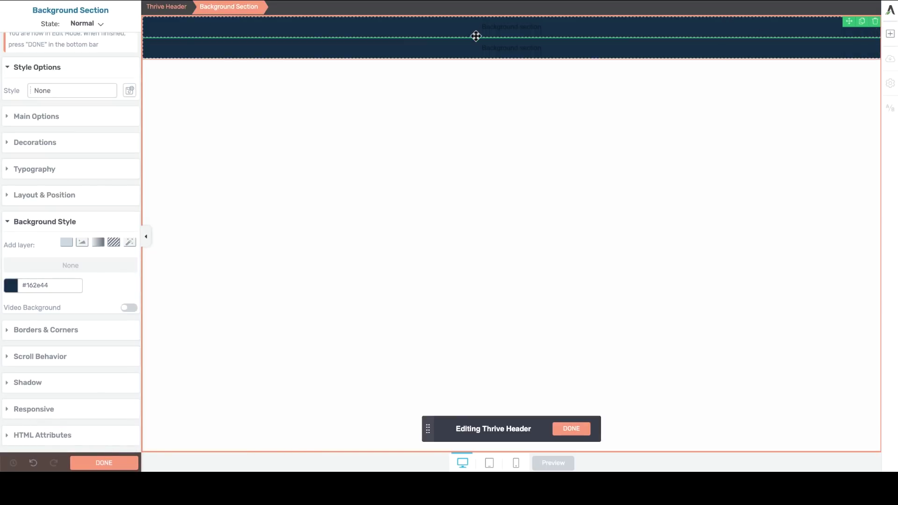
{"action": "left_click", "coordinate": [10, 295]}
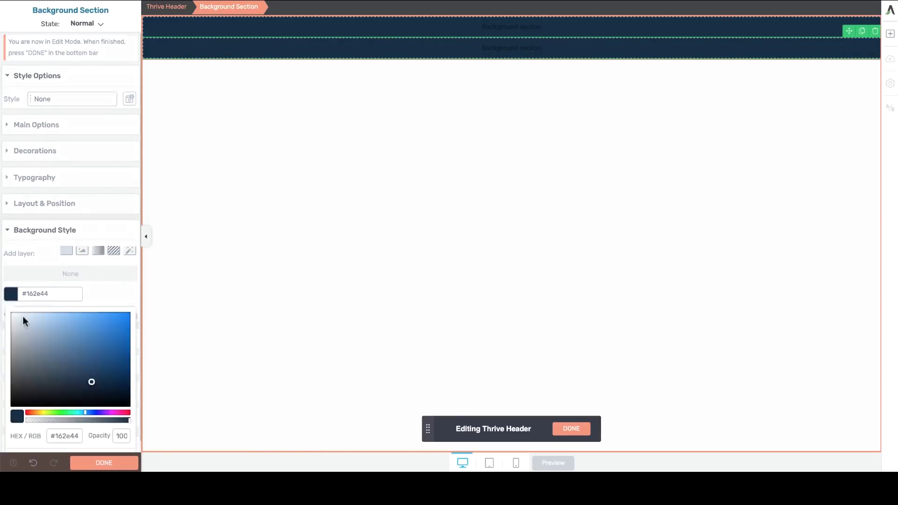
{"action": "scroll", "coordinate": [28, 341], "scroll_direction": "down", "scroll_amount": 3}
{"action": "left_click", "coordinate": [56, 415]}
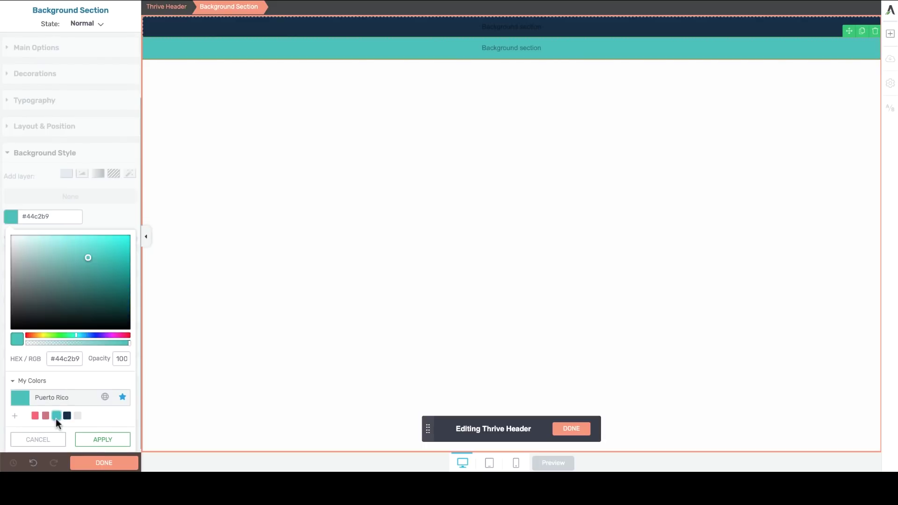
{"action": "left_click", "coordinate": [102, 439]}
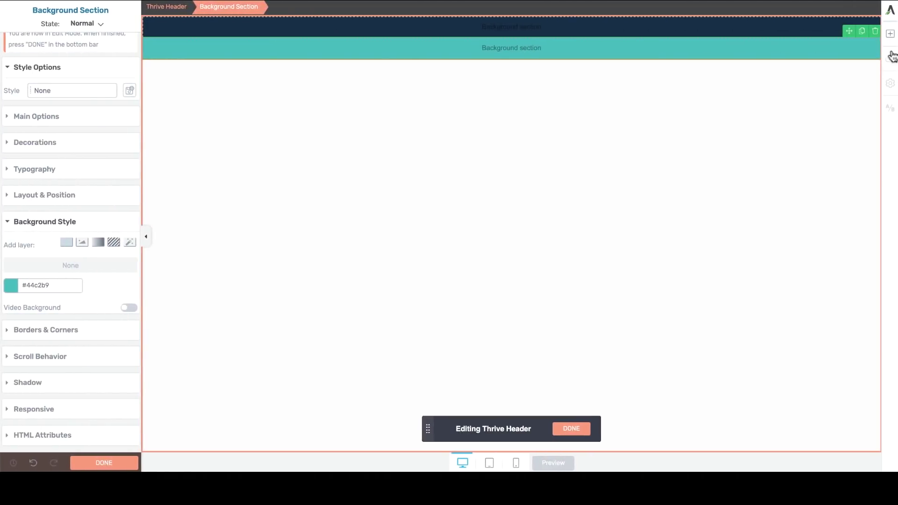
Add a 1/3-1/3-1/3 columns row to the dark blue bar, with 10 px gutter and 0 top/bottom padding.
{"action": "left_click", "coordinate": [890, 34]}
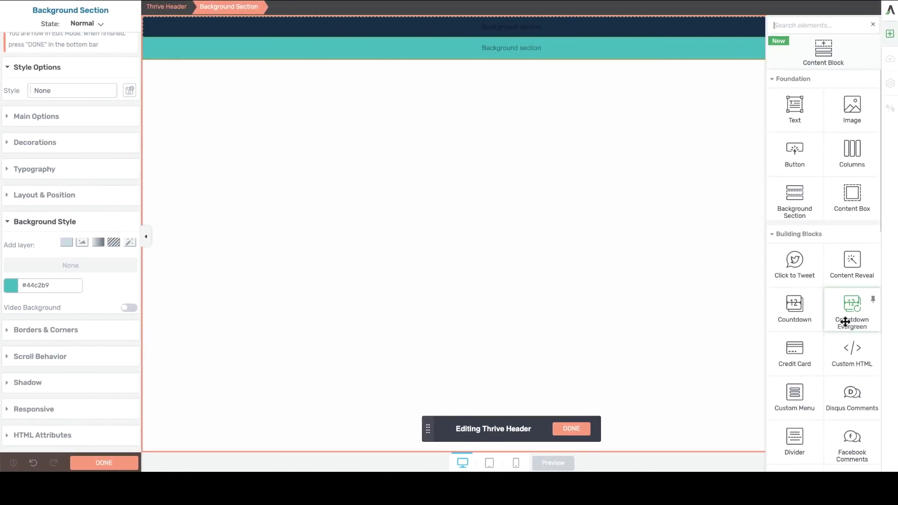
{"action": "scroll", "coordinate": [822, 335], "scroll_direction": "down", "scroll_amount": 3}
{"action": "scroll", "coordinate": [823, 335], "scroll_direction": "up", "scroll_amount": 3}
{"action": "left_click_drag", "start_coordinate": [851, 152], "coordinate": [471, 23]}
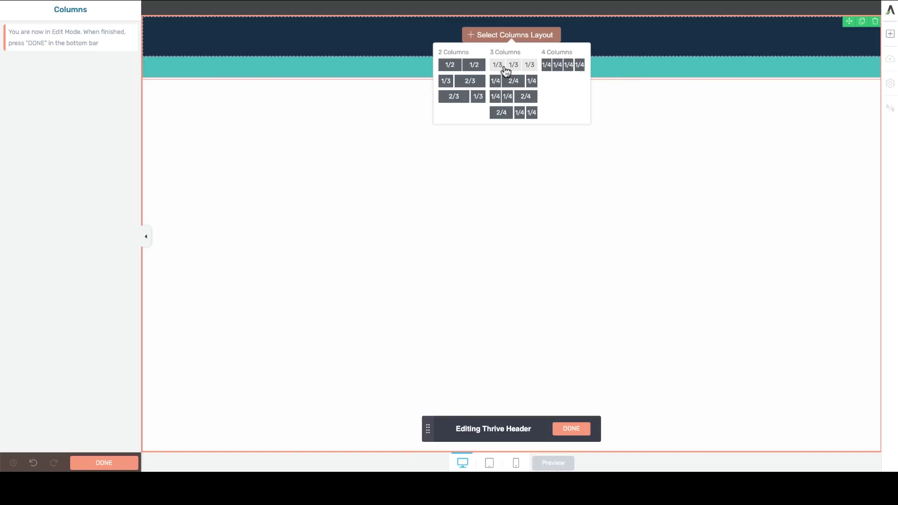
{"action": "left_click", "coordinate": [530, 69]}
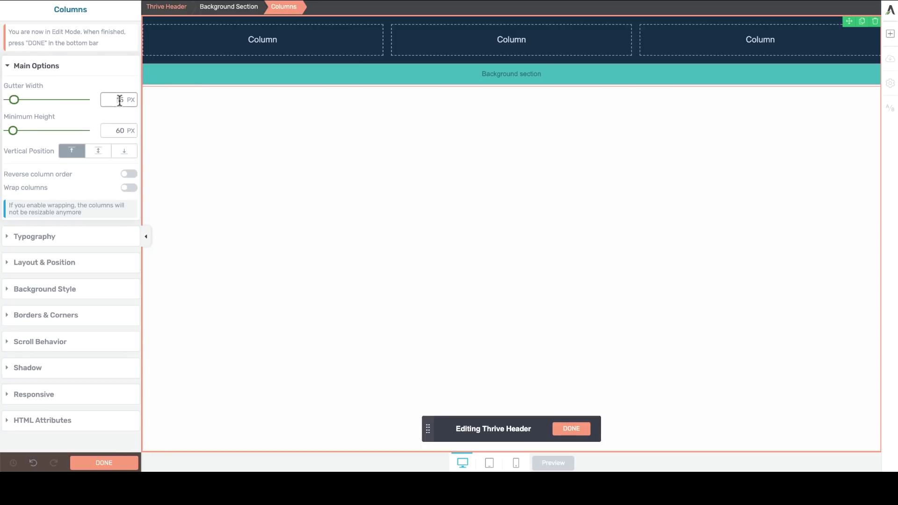
{"action": "type", "text": "10"}
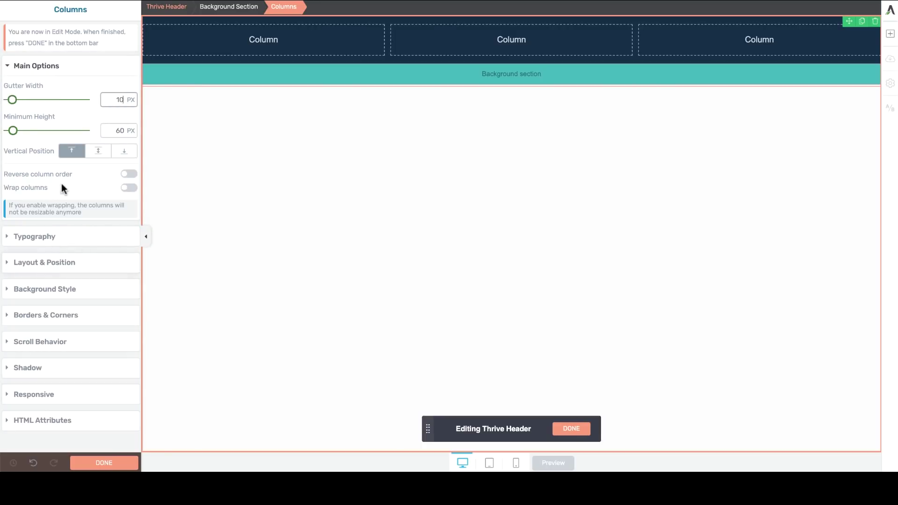
{"action": "left_click", "coordinate": [54, 269]}
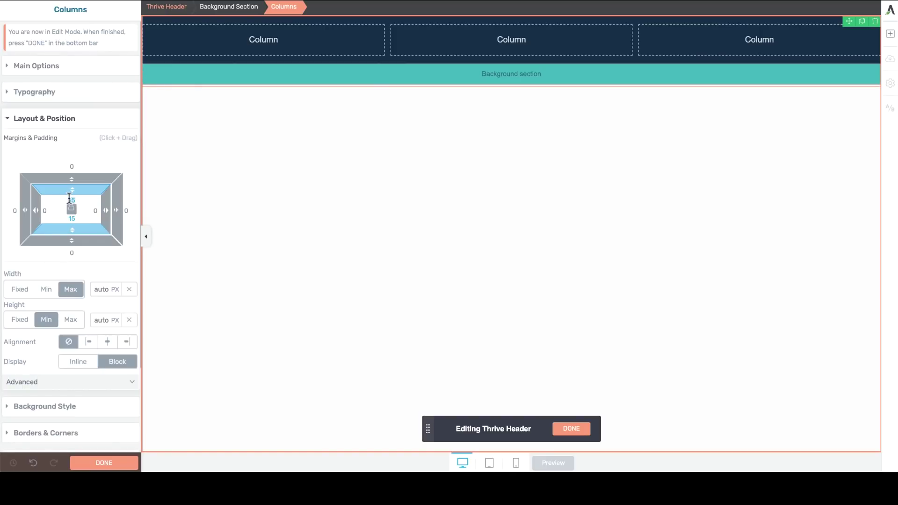
{"action": "left_click_drag", "start_coordinate": [69, 199], "coordinate": [70, 211]}
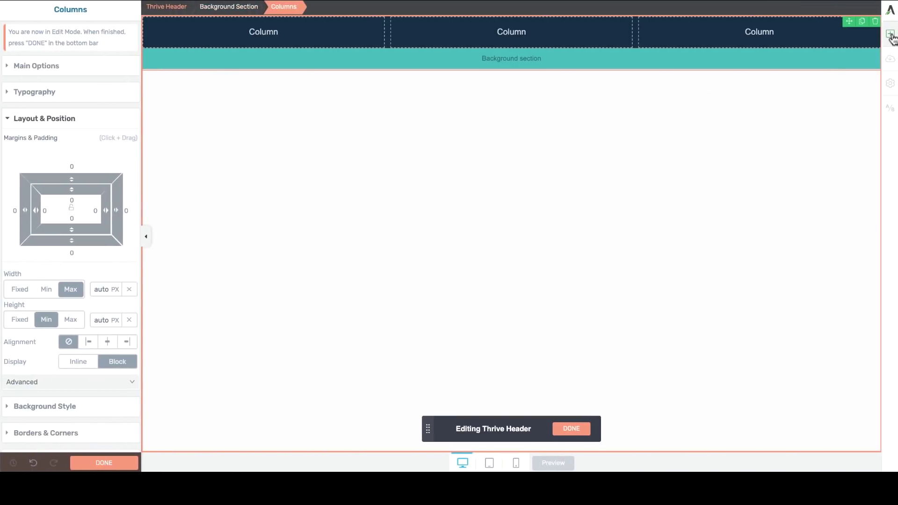
Drop a menu element into the first column and build a custom menu from the Basic template.
{"action": "left_click", "coordinate": [890, 35]}
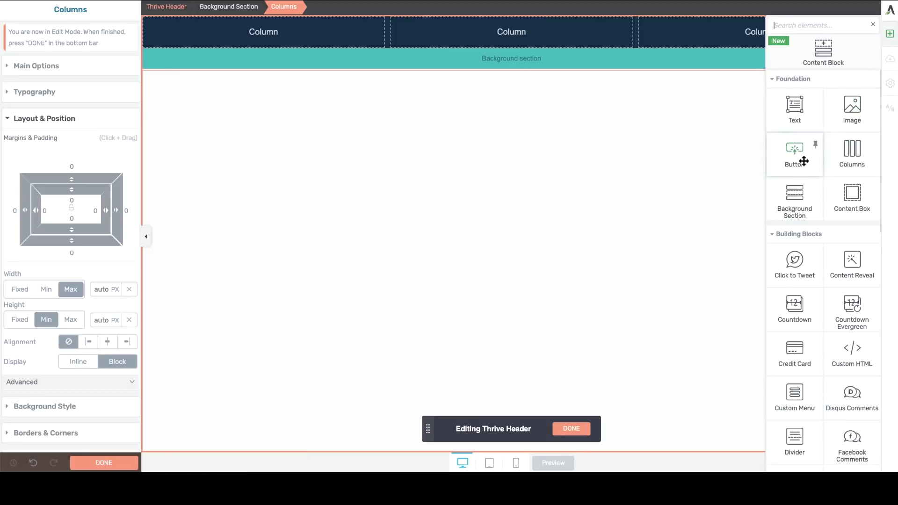
{"action": "scroll", "coordinate": [828, 248], "scroll_direction": "down", "scroll_amount": 6}
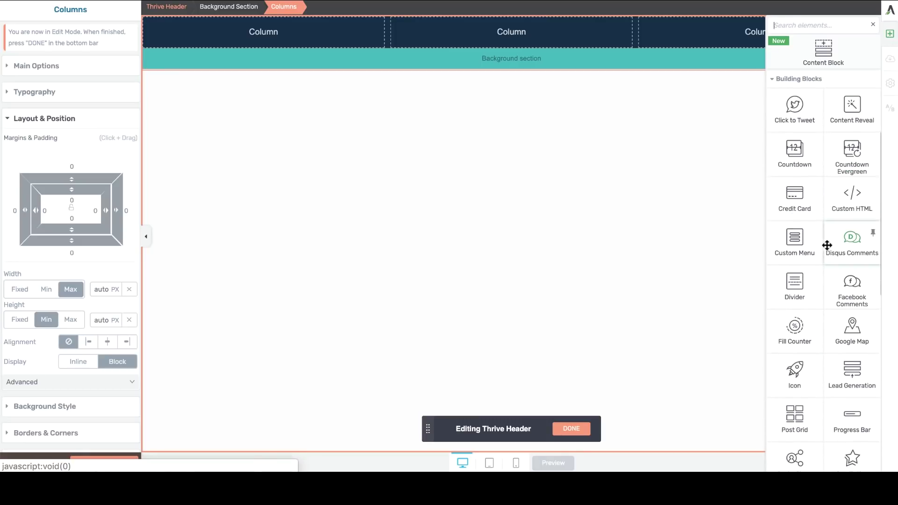
{"action": "scroll", "coordinate": [848, 375], "scroll_direction": "up", "scroll_amount": 3}
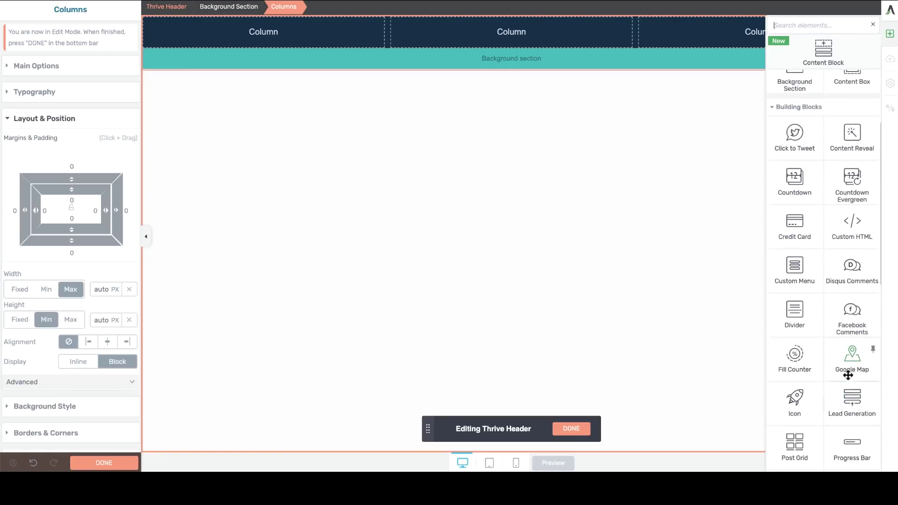
{"action": "left_click_drag", "start_coordinate": [797, 312], "coordinate": [258, 29]}
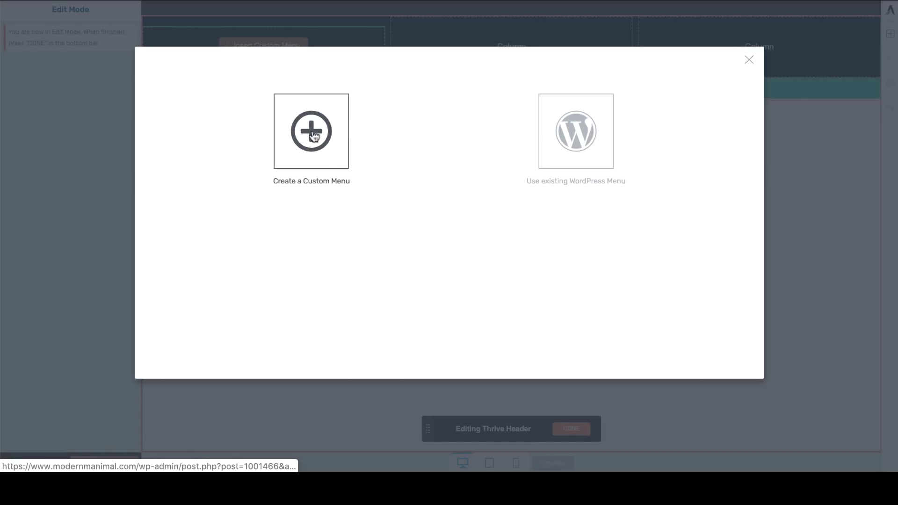
{"action": "left_click", "coordinate": [313, 136]}
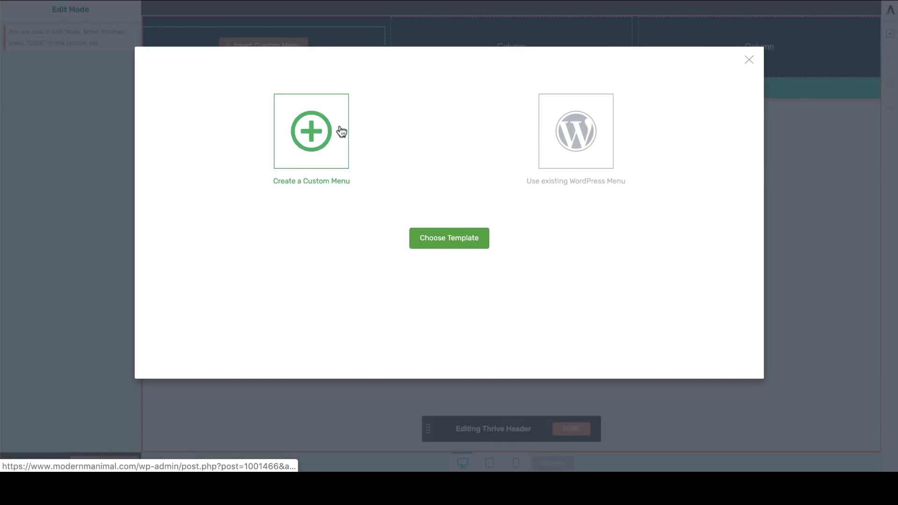
{"action": "left_click", "coordinate": [449, 239]}
{"action": "left_click", "coordinate": [236, 124]}
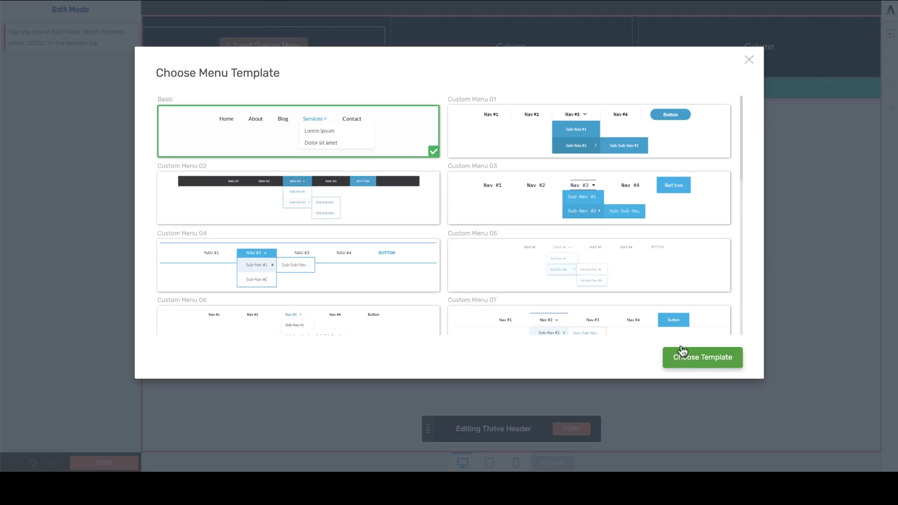
{"action": "left_click", "coordinate": [685, 367]}
Set the top-level menu items' text colour to white #ffffff.
{"action": "left_click", "coordinate": [166, 35]}
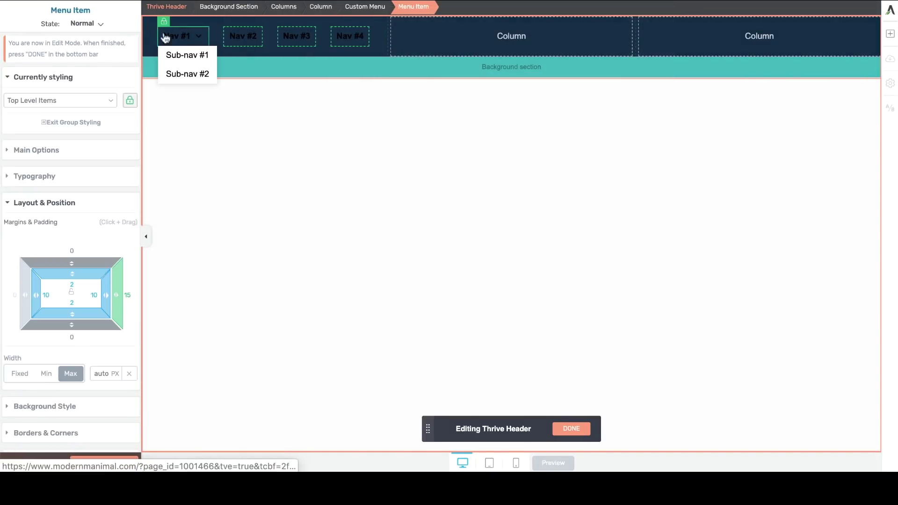
{"action": "left_click", "coordinate": [36, 150]}
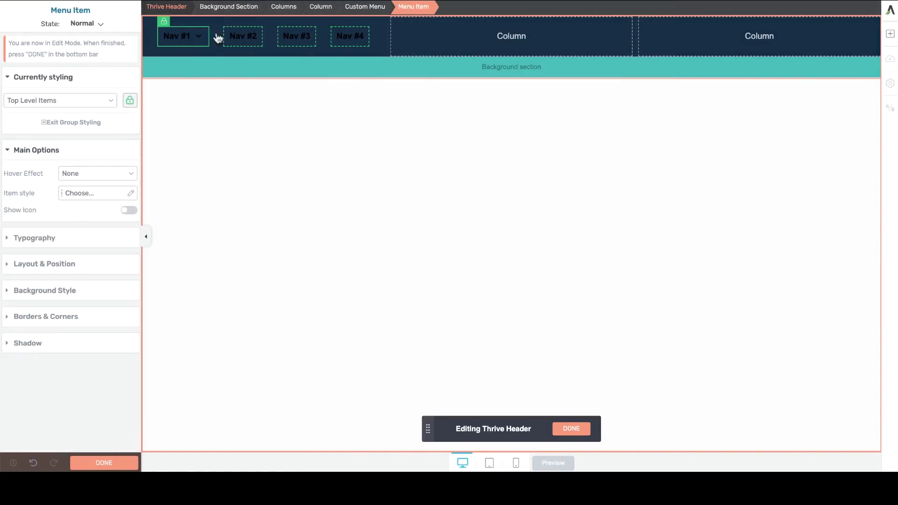
{"action": "mouse_move", "coordinate": [174, 34]}
{"action": "left_click", "coordinate": [117, 238]}
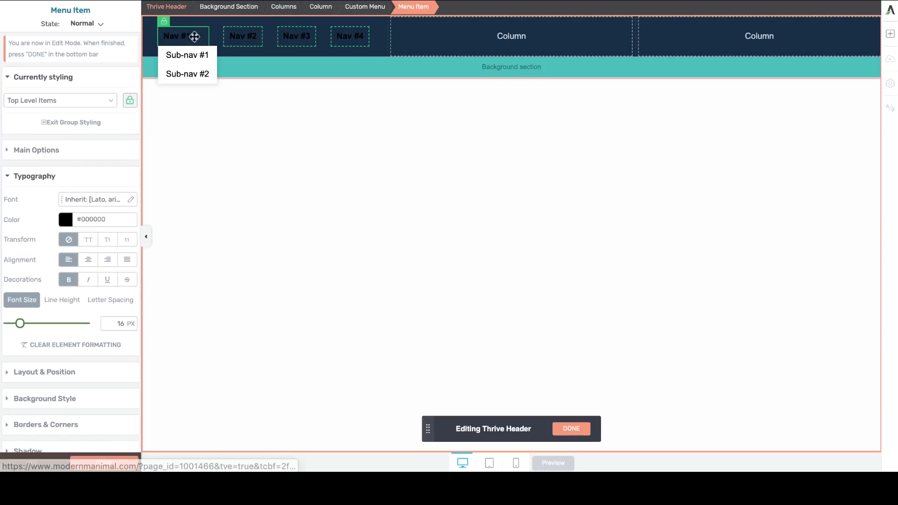
{"action": "left_click", "coordinate": [70, 223]}
{"action": "left_click", "coordinate": [10, 245]}
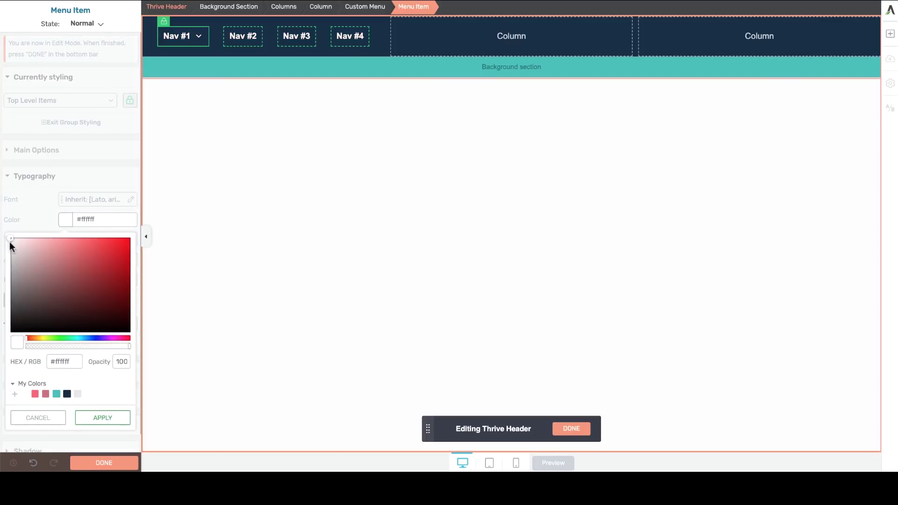
{"action": "left_click", "coordinate": [103, 417]}
Change the menu items' font to Google Fonts Lato, regular weight 400.
{"action": "left_click", "coordinate": [81, 201]}
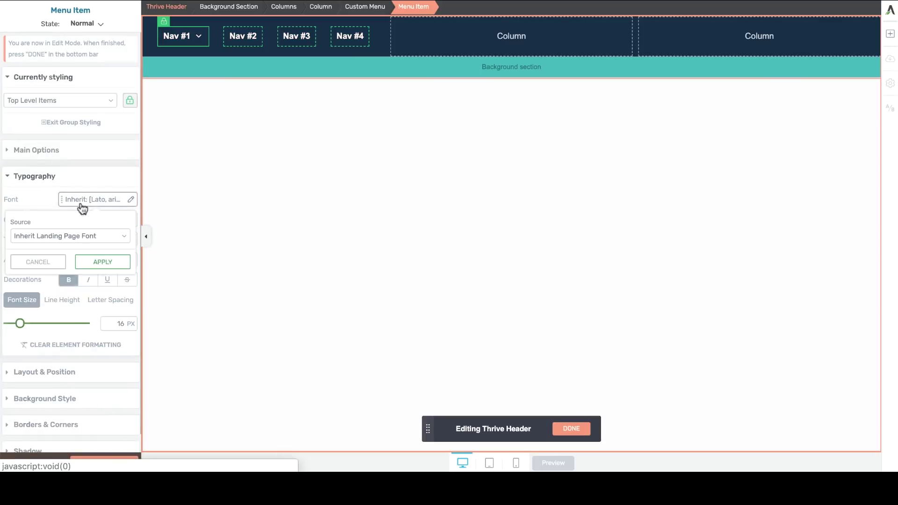
{"action": "left_click", "coordinate": [44, 233]}
{"action": "left_click", "coordinate": [43, 206]}
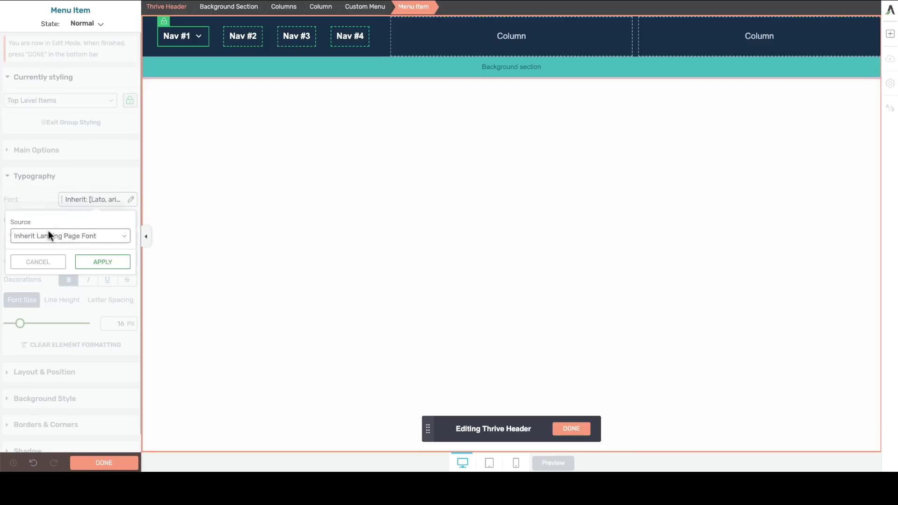
{"action": "left_click", "coordinate": [50, 274]}
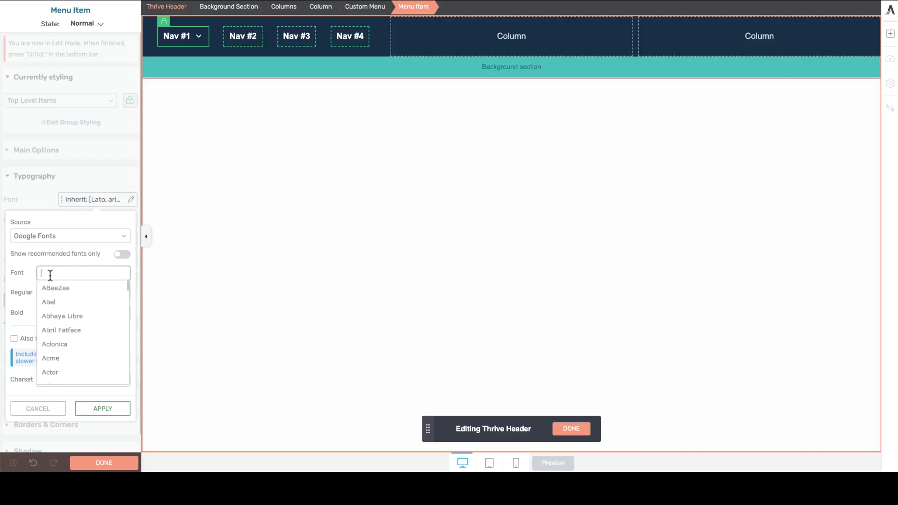
{"action": "type", "text": "Lato"}
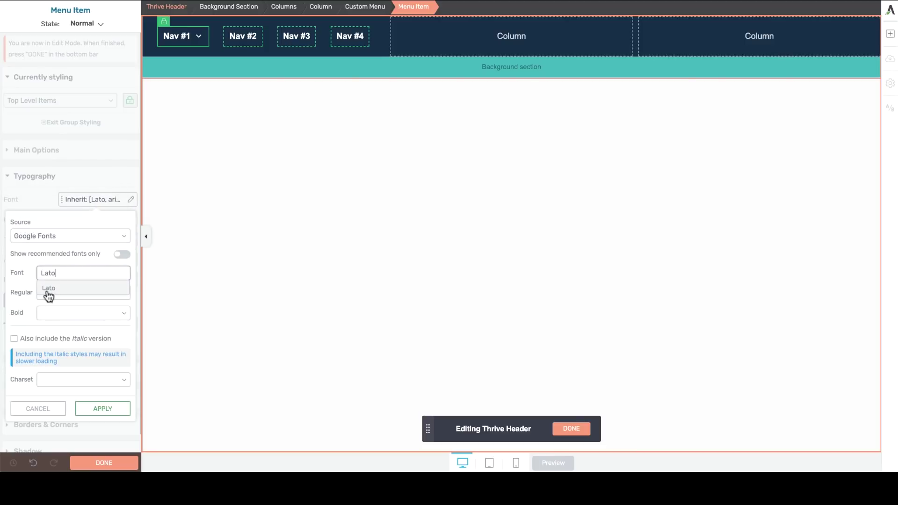
{"action": "left_click", "coordinate": [48, 288]}
{"action": "left_click", "coordinate": [49, 291]}
{"action": "left_click", "coordinate": [46, 304]}
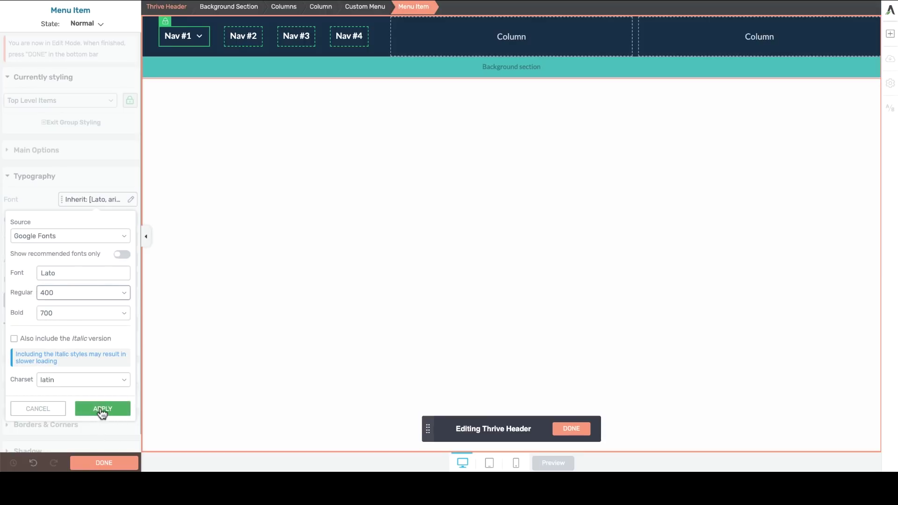
{"action": "left_click", "coordinate": [101, 409]}
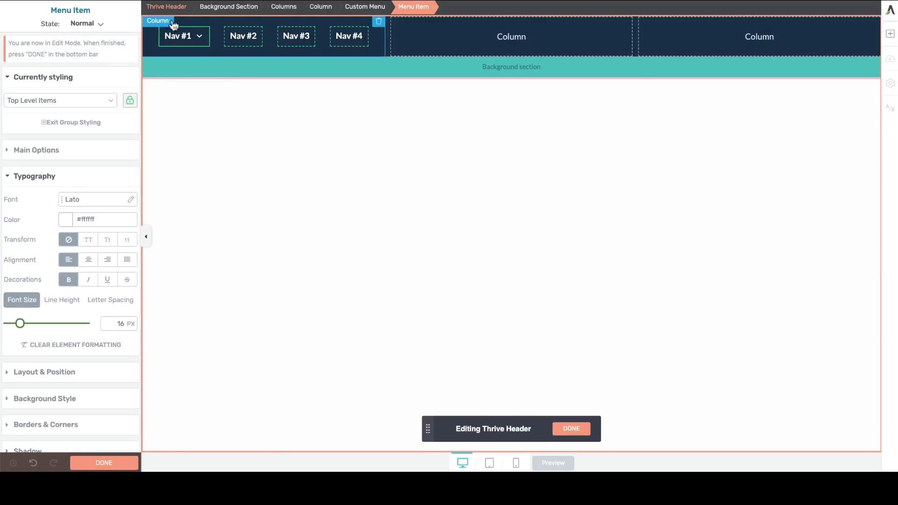
{"action": "mouse_move", "coordinate": [178, 34]}
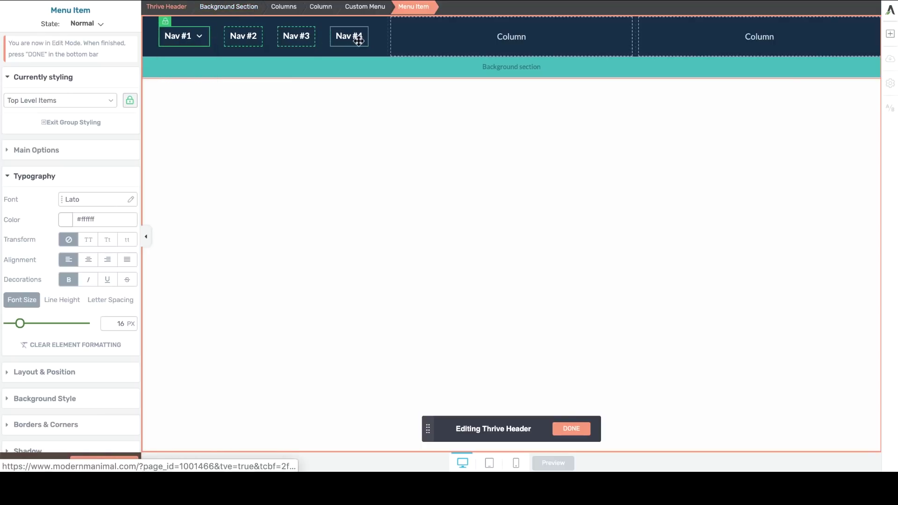
Delete Sub-nav #1, Sub-nav #2 and Nav #4 from the custom menu.
{"action": "left_click", "coordinate": [365, 6]}
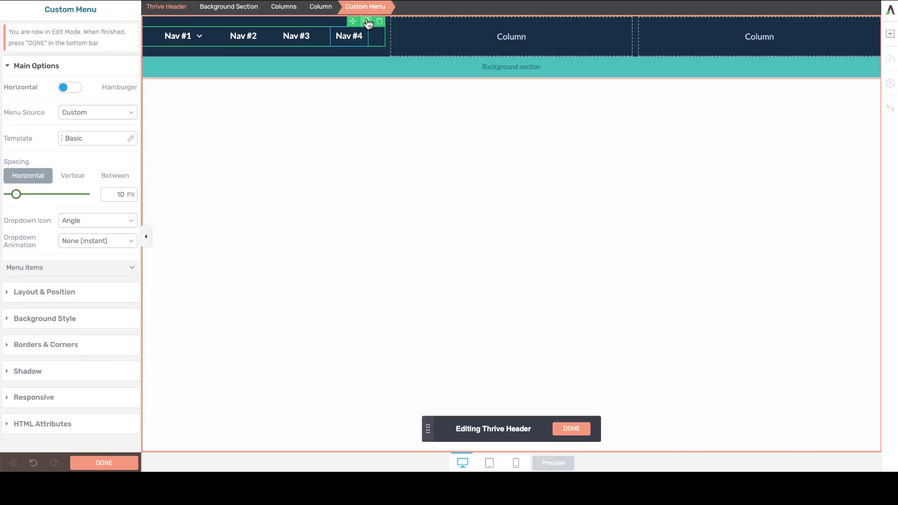
{"action": "left_click", "coordinate": [33, 271]}
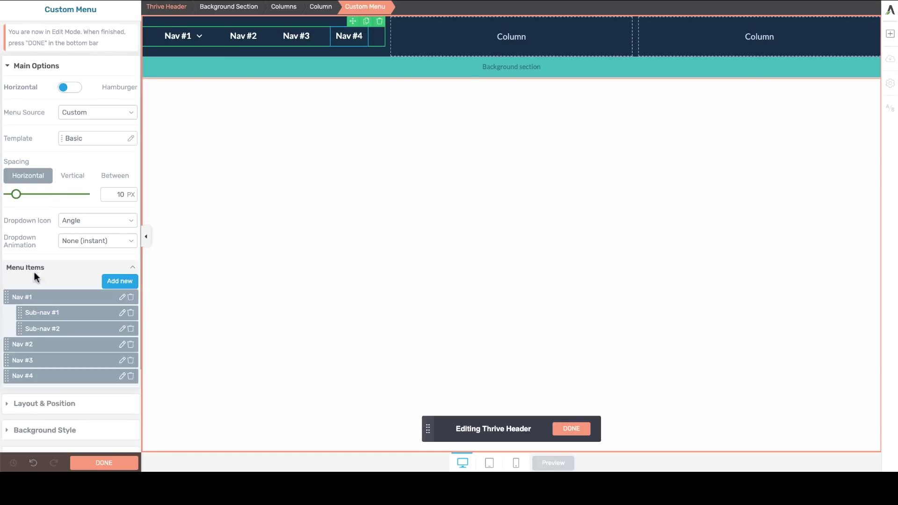
{"action": "left_click", "coordinate": [129, 318]}
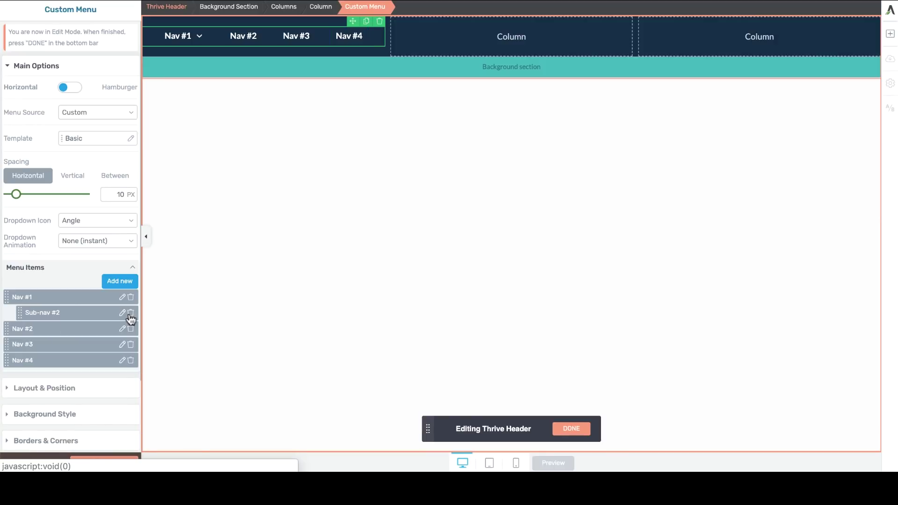
{"action": "left_click", "coordinate": [130, 313]}
{"action": "left_click", "coordinate": [131, 344]}
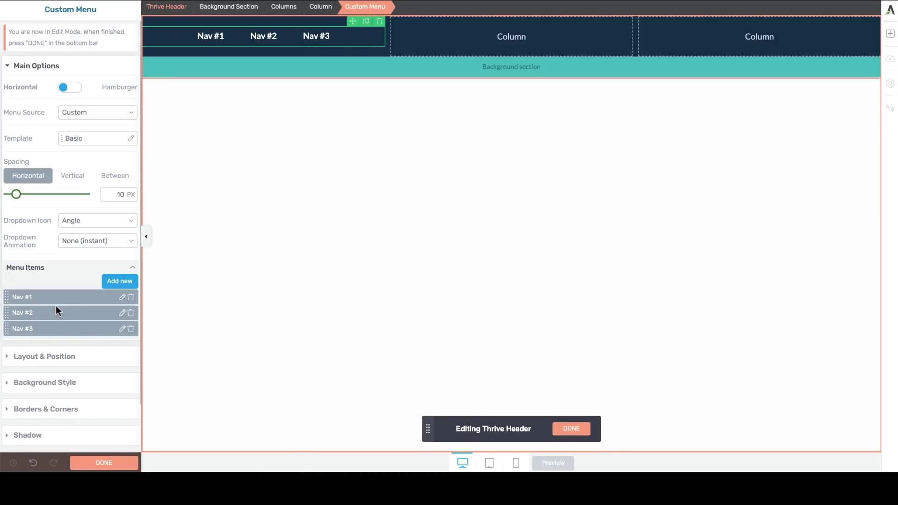
Rename the first menu item, Nav #1, to Home.
{"action": "left_click", "coordinate": [123, 297]}
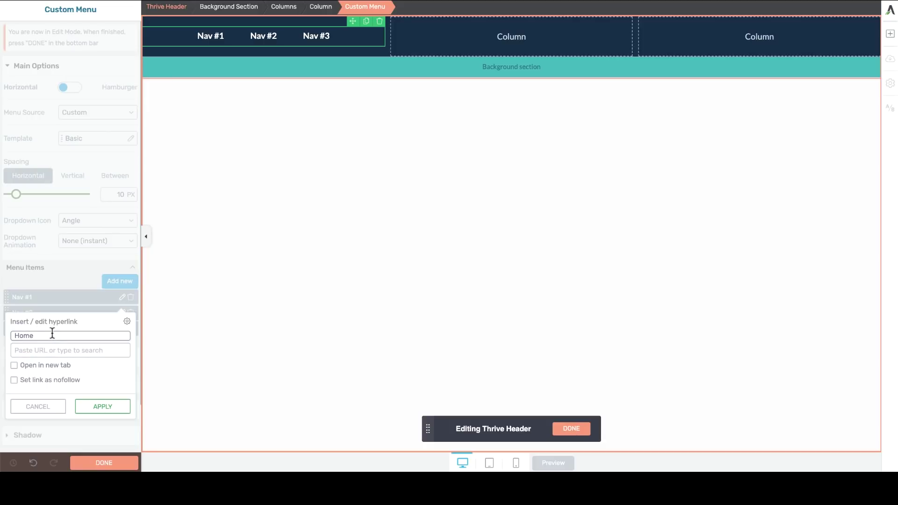
{"action": "left_click", "coordinate": [24, 350]}
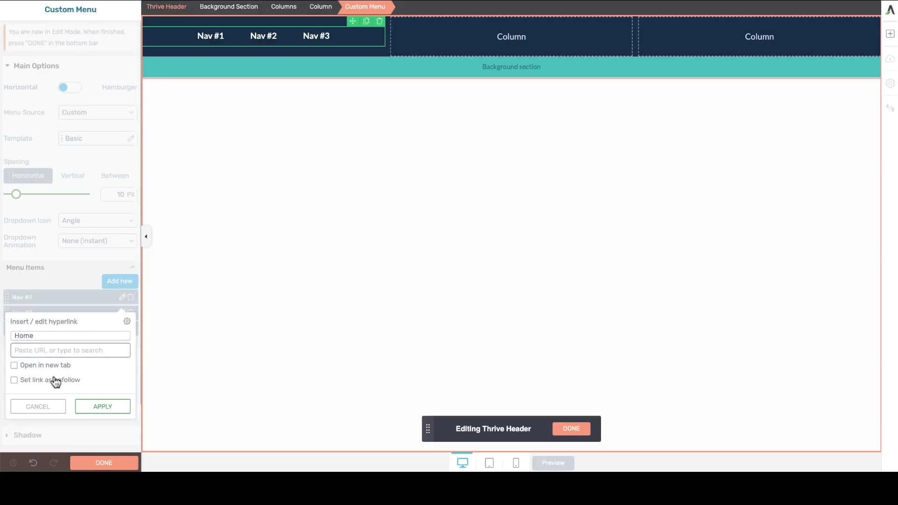
{"action": "left_click", "coordinate": [92, 409]}
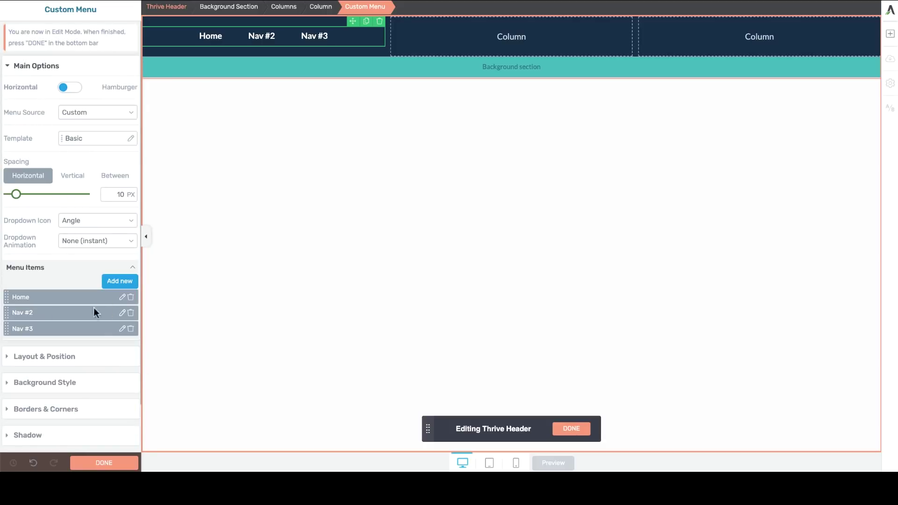
{"action": "left_click", "coordinate": [120, 313]}
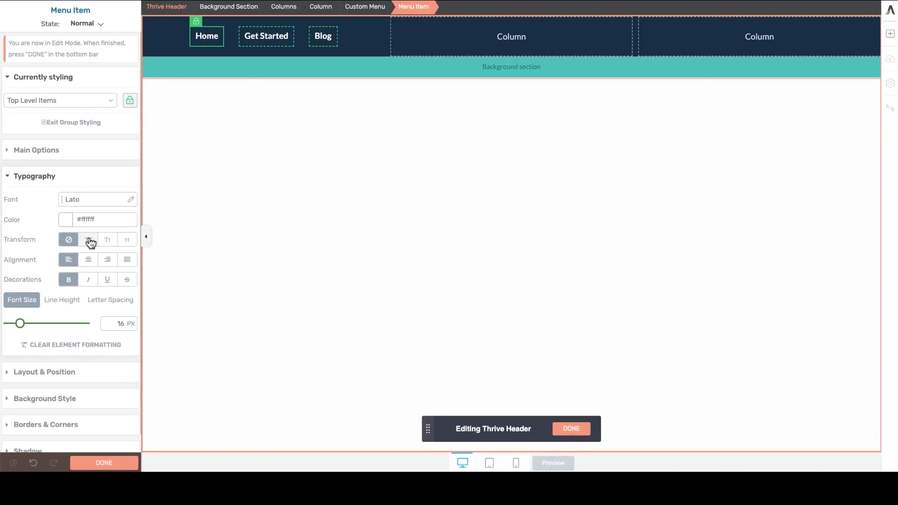
Make the menu items uppercase and raise their font size from 16 to 18 px.
{"action": "left_click", "coordinate": [89, 240]}
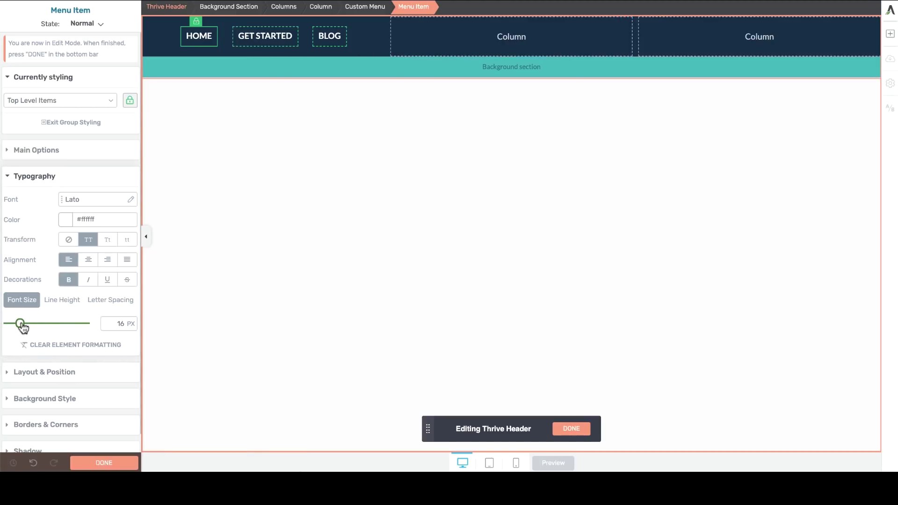
{"action": "left_click_drag", "start_coordinate": [21, 324], "coordinate": [22, 324]}
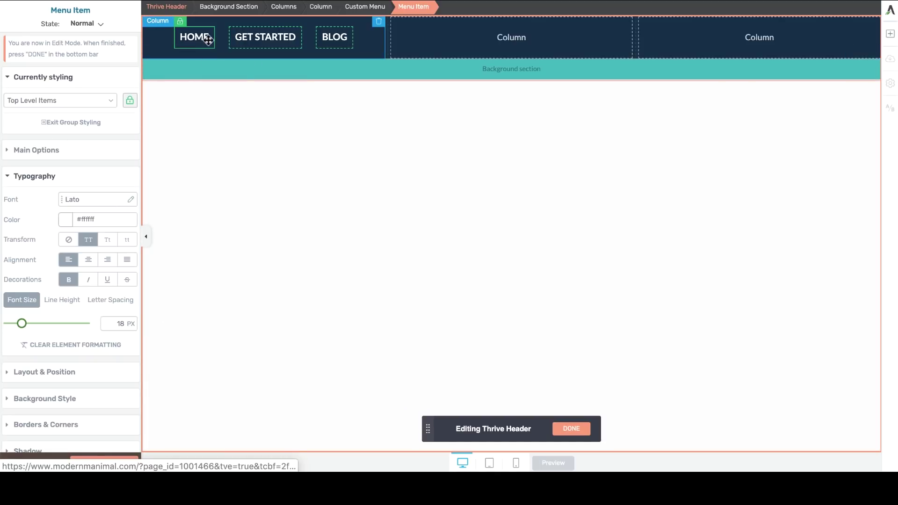
Add a divider under the menu and style it white, Dashed Thick, 3 px.
{"action": "left_click", "coordinate": [890, 35]}
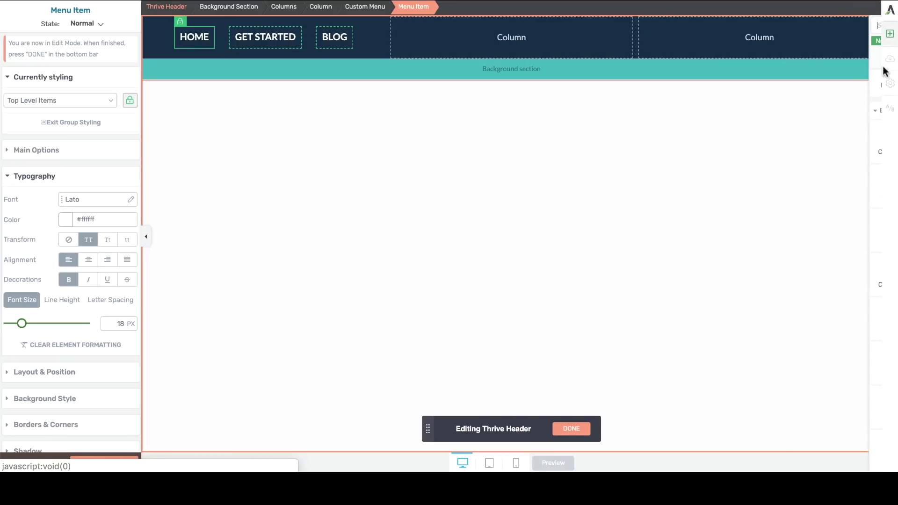
{"action": "scroll", "coordinate": [825, 224], "scroll_direction": "down", "scroll_amount": 1}
{"action": "left_click_drag", "start_coordinate": [814, 241], "coordinate": [299, 17]}
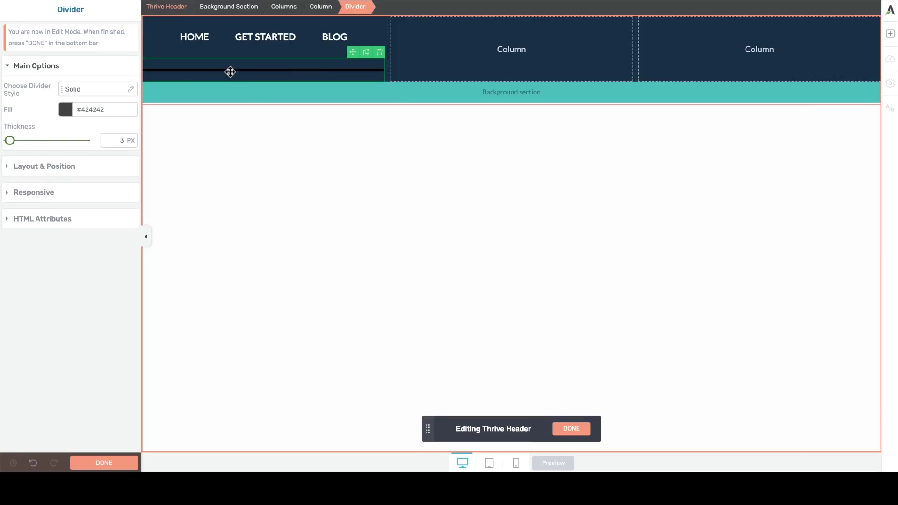
{"action": "left_click", "coordinate": [85, 107]}
{"action": "left_click_drag", "start_coordinate": [41, 161], "coordinate": [2, 37]}
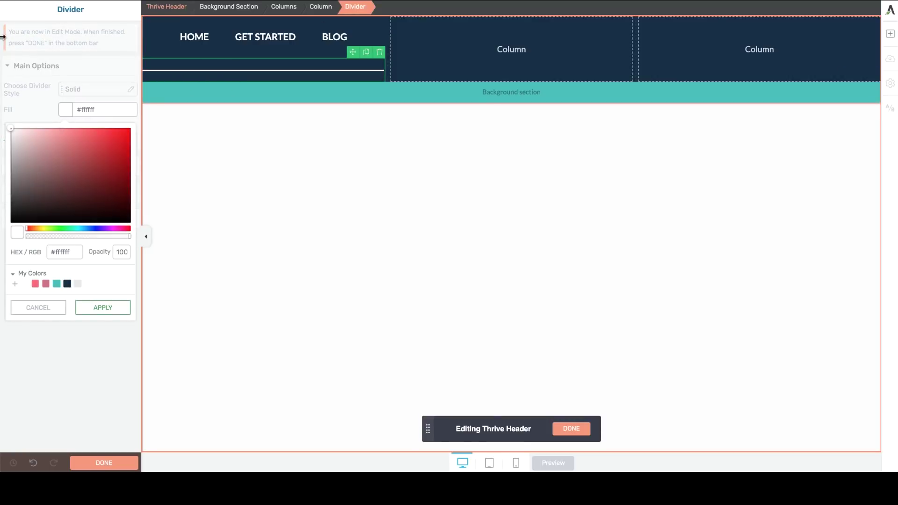
{"action": "left_click", "coordinate": [97, 305]}
{"action": "left_click", "coordinate": [66, 90]}
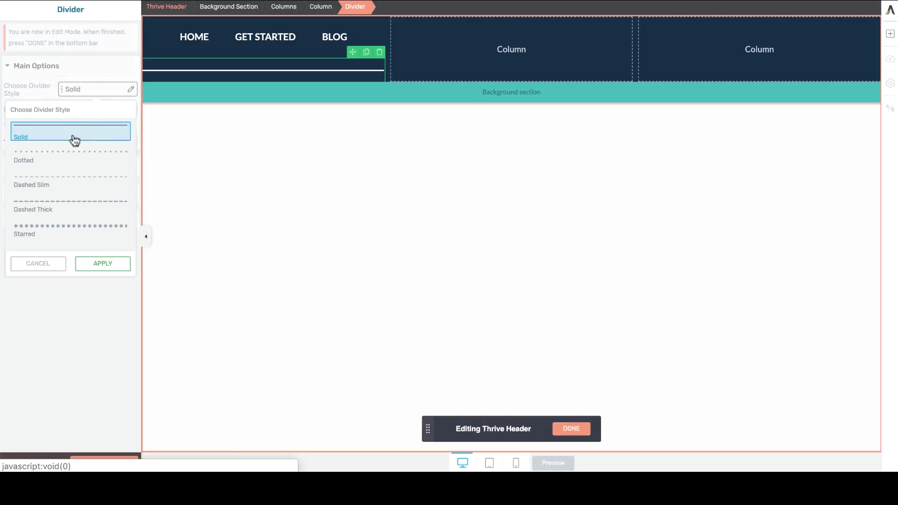
{"action": "left_click", "coordinate": [52, 207]}
{"action": "left_click", "coordinate": [81, 262]}
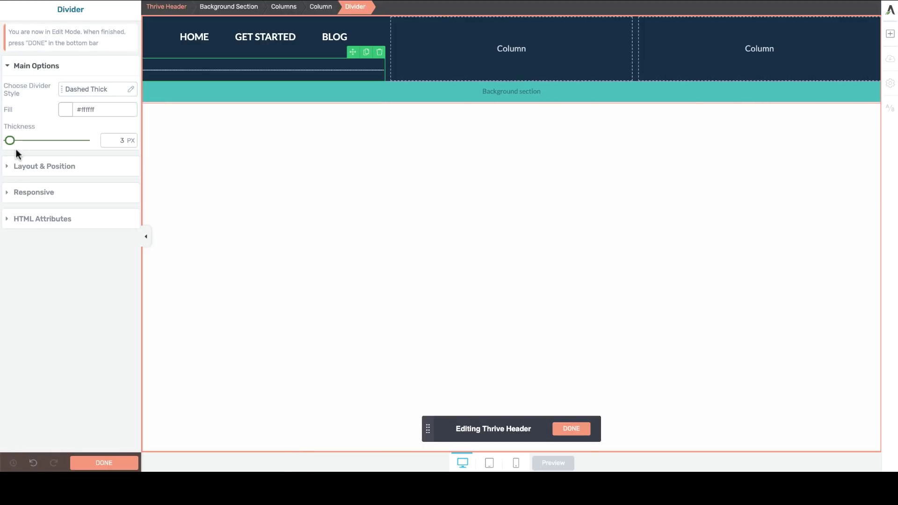
{"action": "left_click_drag", "start_coordinate": [10, 140], "coordinate": [12, 140]}
Set the divider's top, left and right padding to 0.
{"action": "left_click", "coordinate": [45, 166]}
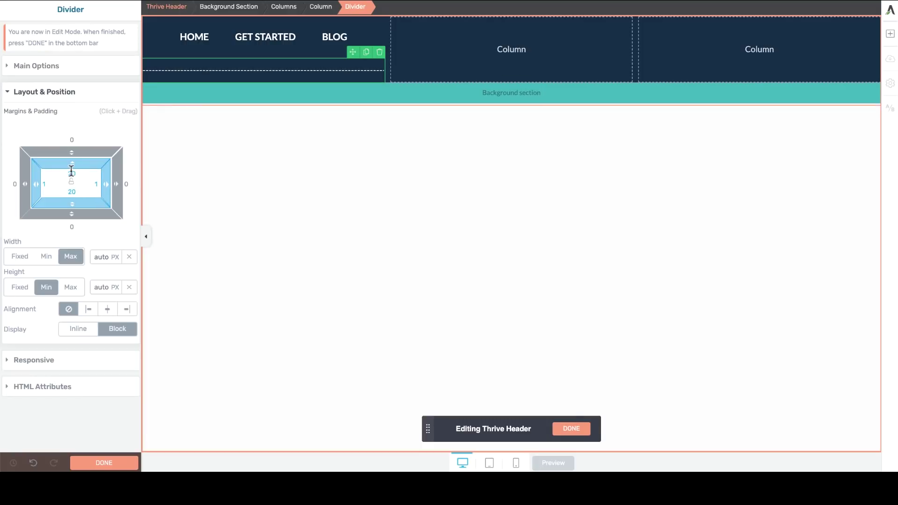
{"action": "type", "text": "0"}
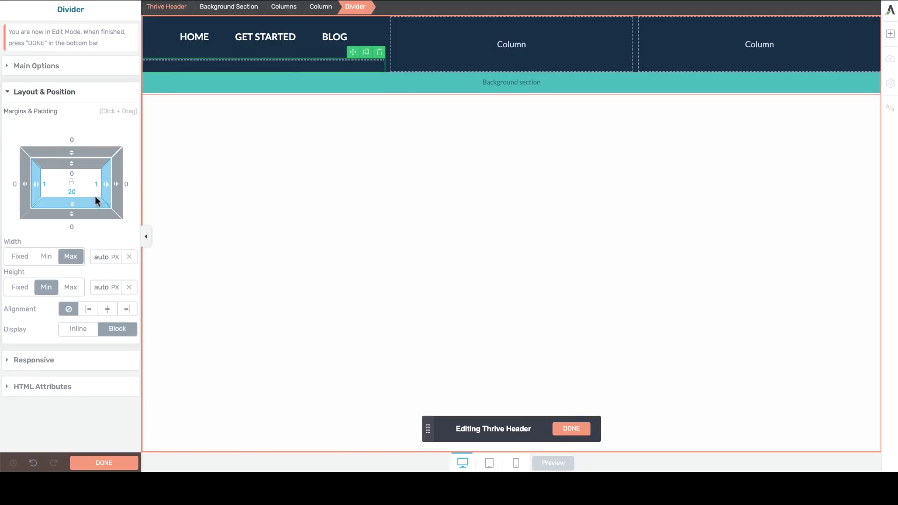
{"action": "left_click_drag", "start_coordinate": [32, 183], "coordinate": [29, 184]}
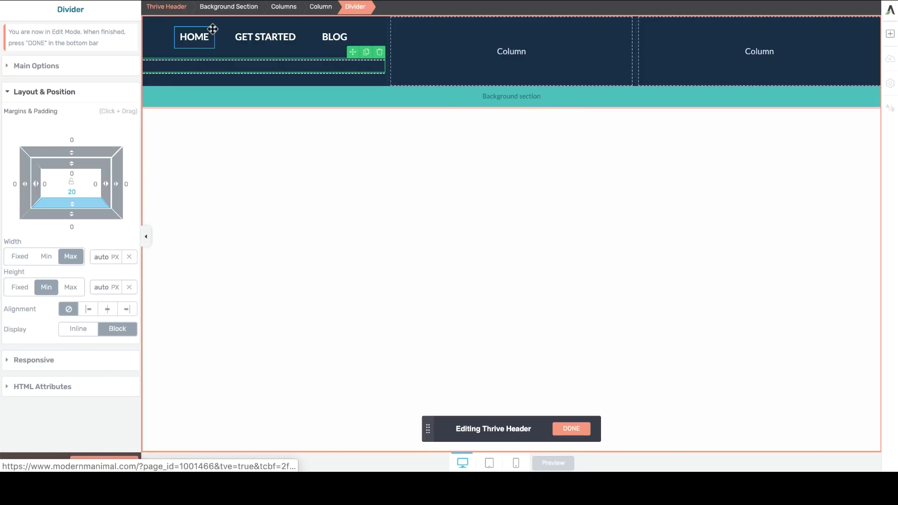
Move the navigation menu below the dashed divider line.
{"action": "left_click", "coordinate": [284, 36]}
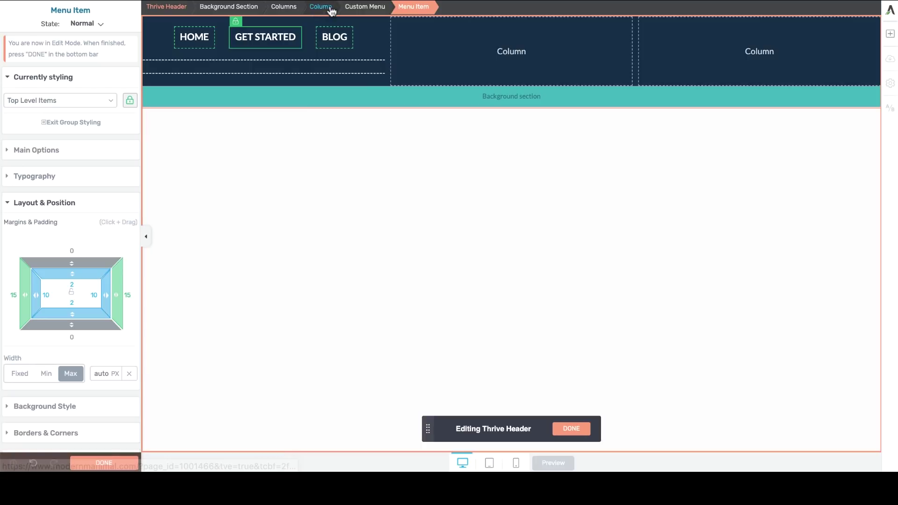
{"action": "left_click", "coordinate": [365, 7]}
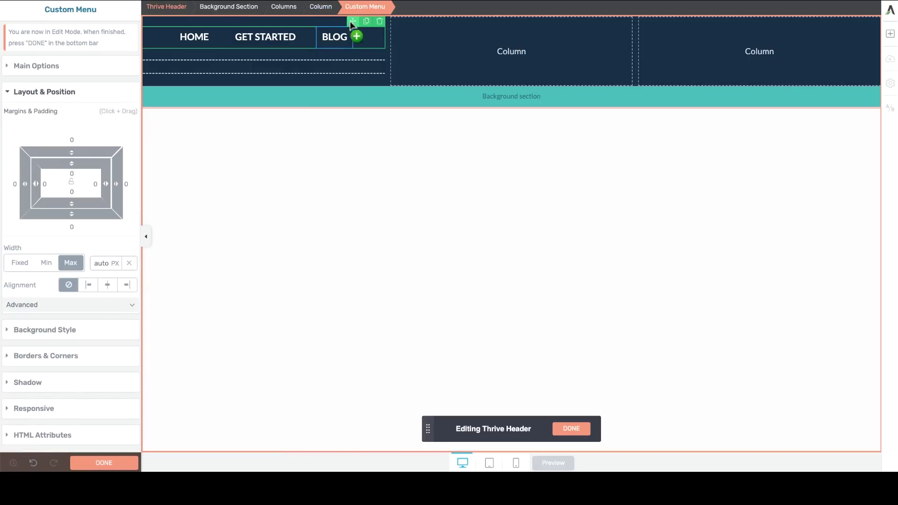
{"action": "left_click_drag", "start_coordinate": [351, 21], "coordinate": [316, 75]}
{"action": "left_click", "coordinate": [258, 21]}
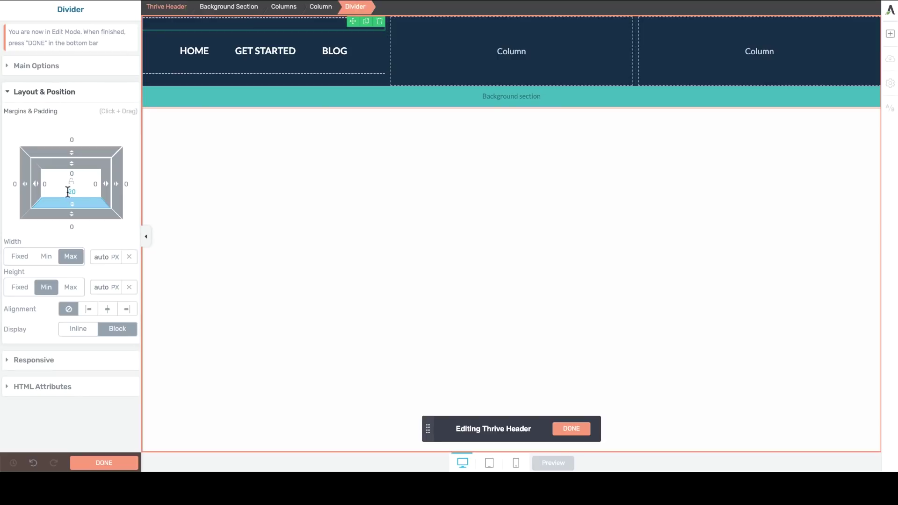
Set the divider's padding to top 20, bottom 0, and 40 on left and right.
{"action": "type", "text": "0"}
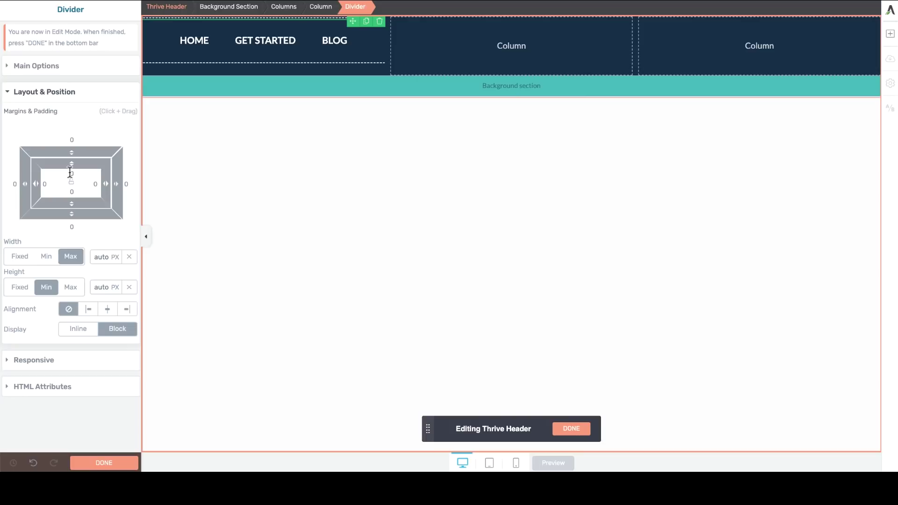
{"action": "left_click_drag", "start_coordinate": [71, 184], "coordinate": [71, 175]}
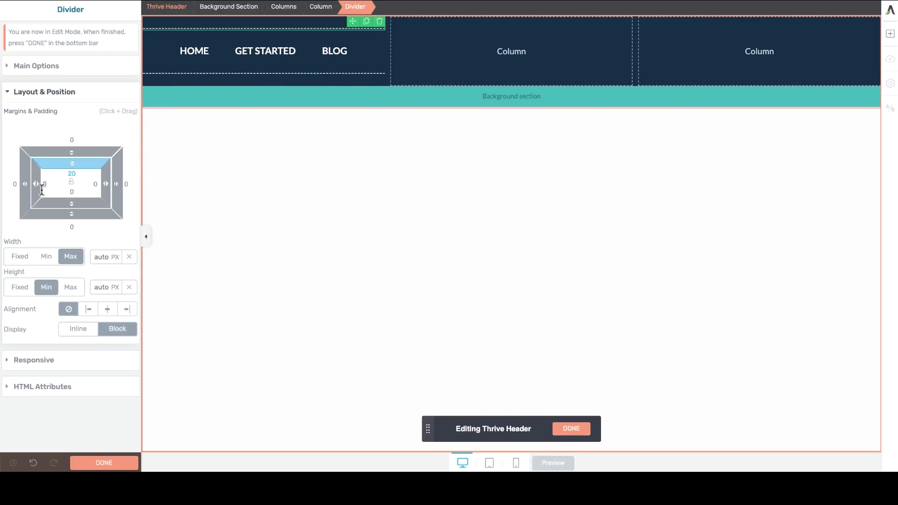
{"action": "left_click", "coordinate": [46, 185]}
{"action": "type", "text": "4"}
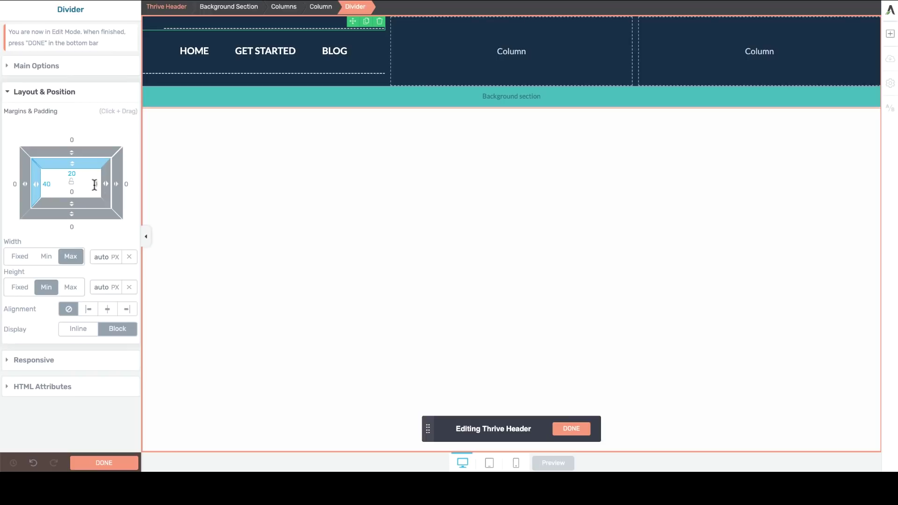
Give the left header column 40 px left and right padding.
{"action": "left_click", "coordinate": [179, 73]}
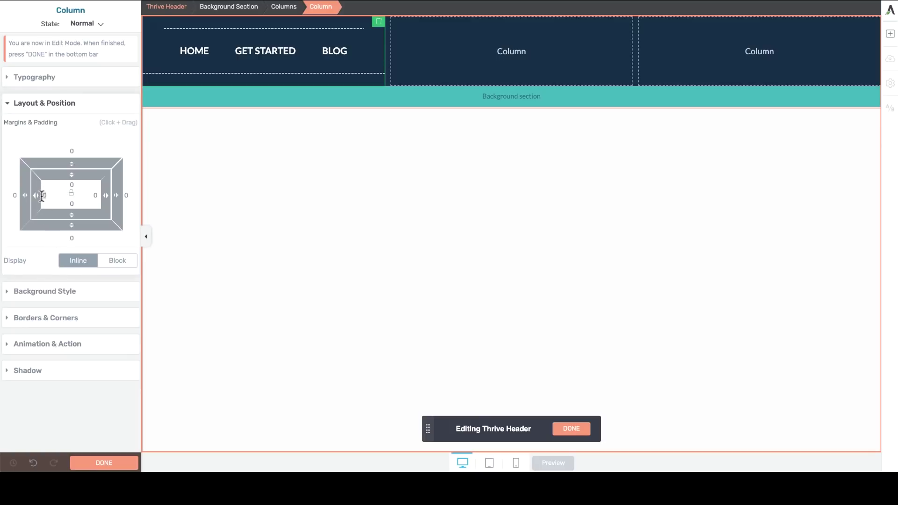
{"action": "type", "text": "4"}
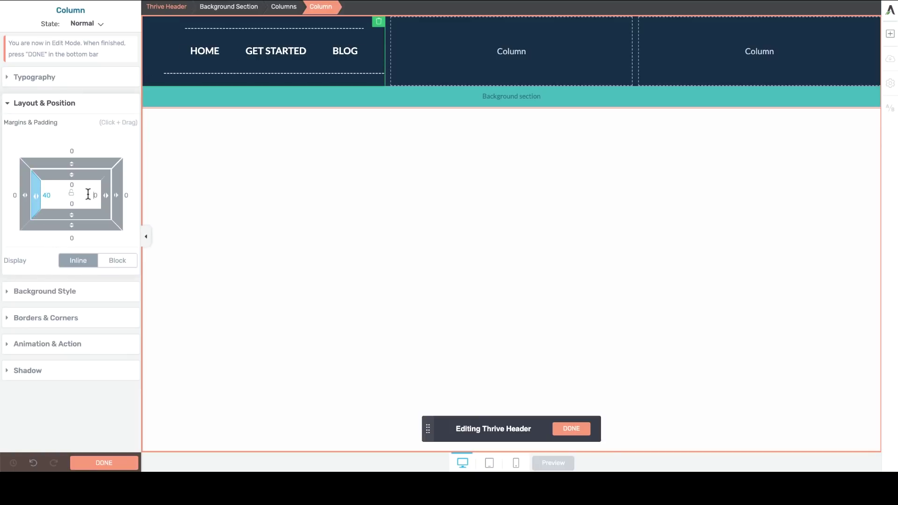
{"action": "type", "text": "4"}
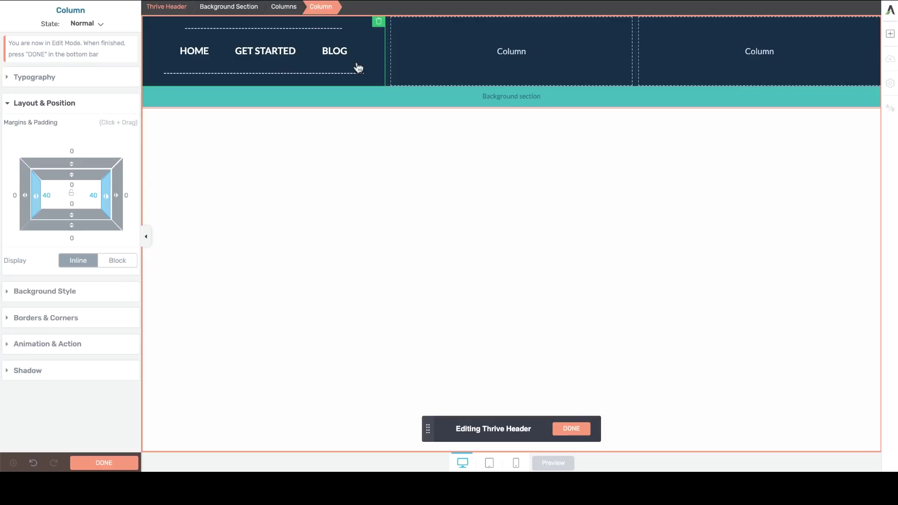
{"action": "left_click", "coordinate": [176, 36]}
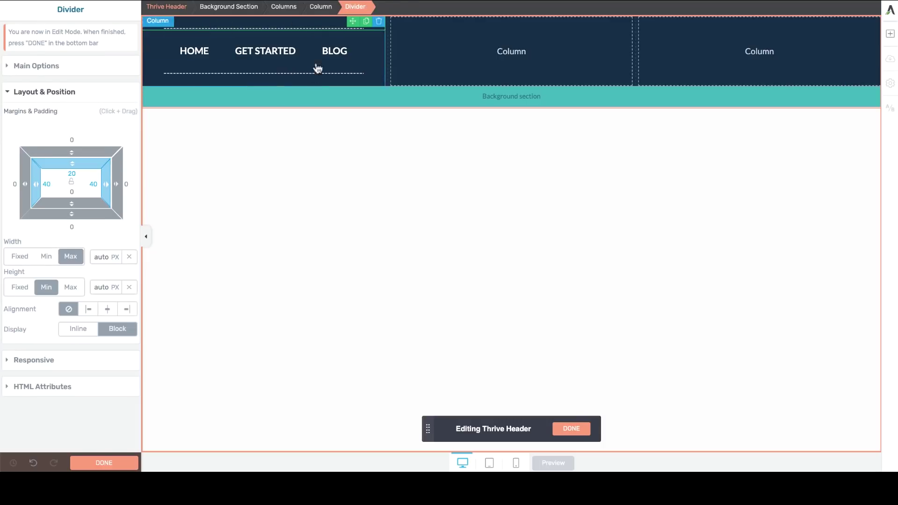
Duplicate the dashed divider above and below the menu and move both copies into the right header column.
{"action": "left_click", "coordinate": [366, 23]}
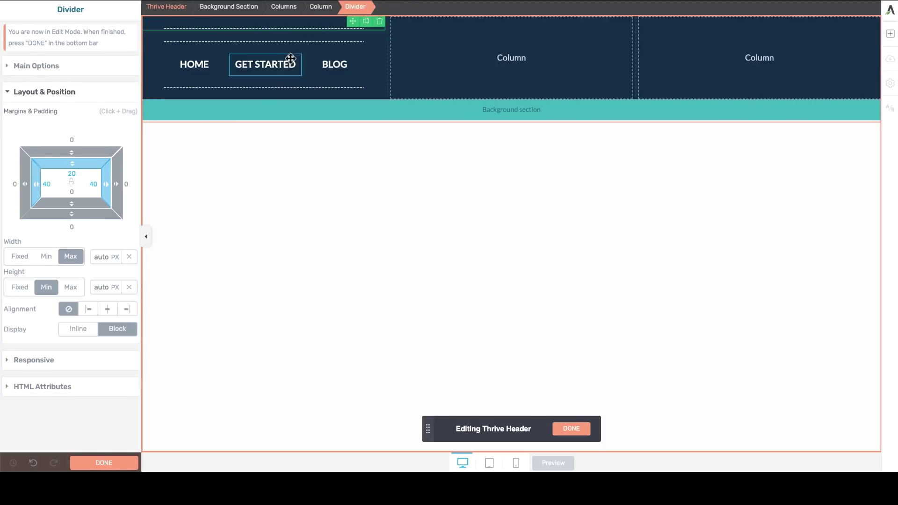
{"action": "left_click_drag", "start_coordinate": [351, 23], "coordinate": [717, 55]}
{"action": "left_click", "coordinate": [295, 72]}
{"action": "left_click", "coordinate": [366, 66]}
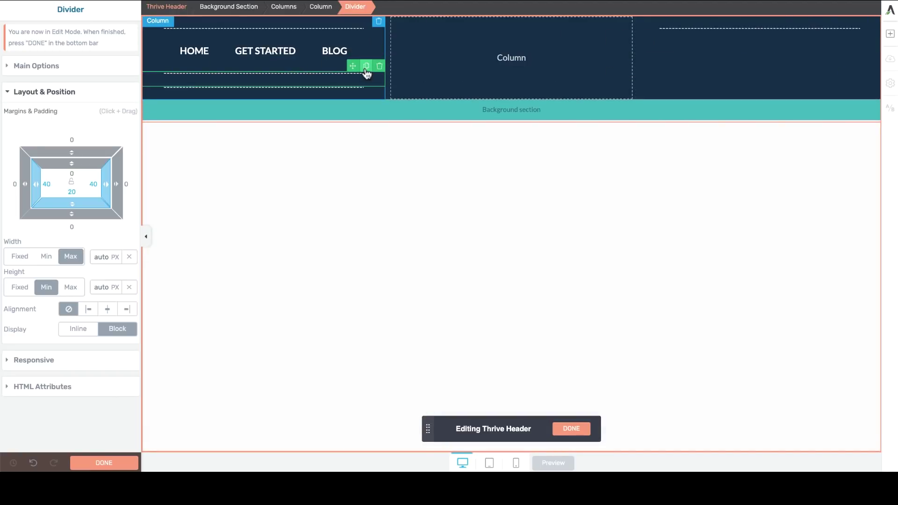
{"action": "mouse_move", "coordinate": [353, 66]}
{"action": "left_mouse_down"}
{"action": "mouse_move", "coordinate": [734, 65]}
{"action": "mouse_move", "coordinate": [744, 85]}
{"action": "mouse_move", "coordinate": [694, 62]}
{"action": "mouse_move", "coordinate": [683, 25]}
{"action": "mouse_move", "coordinate": [678, 38]}
{"action": "mouse_move", "coordinate": [686, 3]}
{"action": "mouse_move", "coordinate": [686, 69]}
{"action": "mouse_move", "coordinate": [698, 29]}
{"action": "left_mouse_up"}
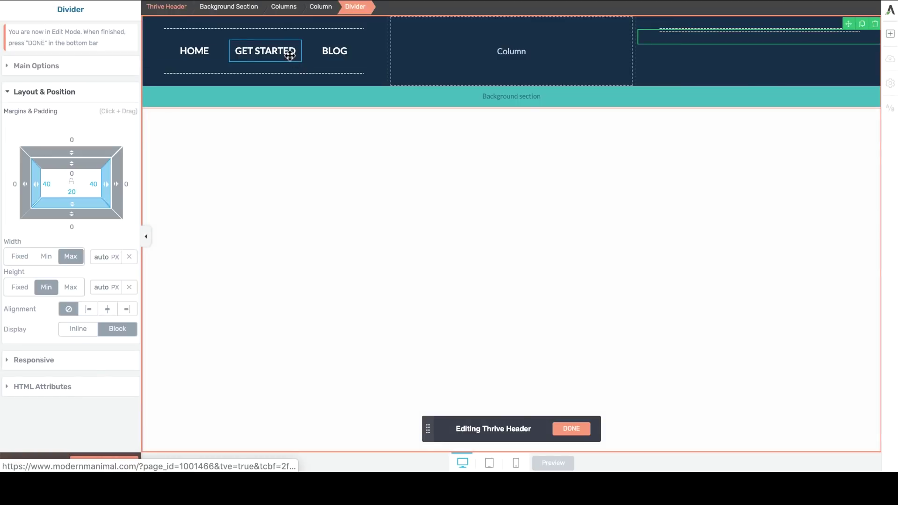
Duplicate the HOME, GET STARTED, BLOG menu and drag the copy between the right-column dividers.
{"action": "left_click", "coordinate": [290, 54]}
{"action": "left_click", "coordinate": [366, 7]}
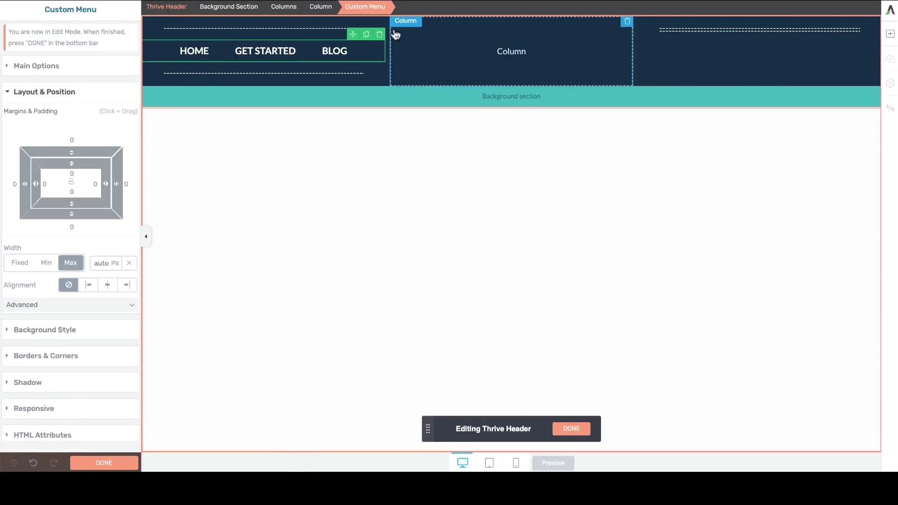
{"action": "left_click", "coordinate": [367, 35]}
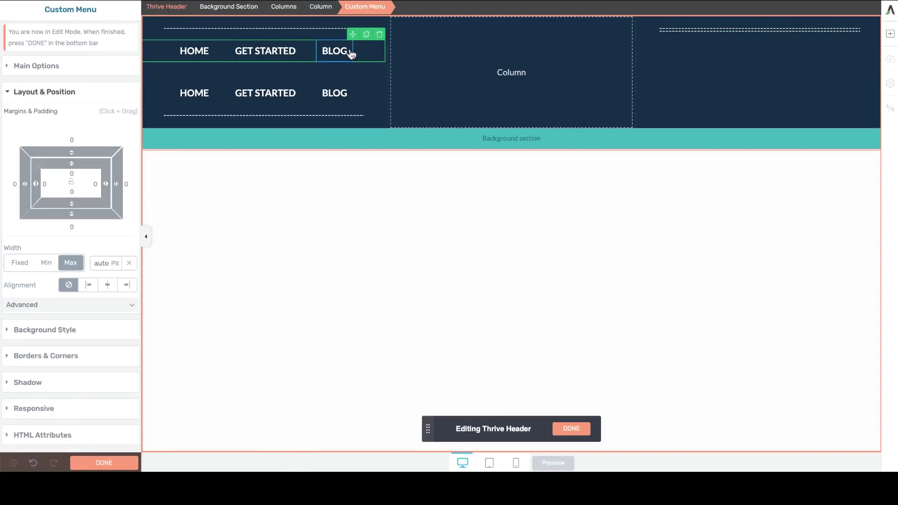
{"action": "left_click_drag", "start_coordinate": [350, 35], "coordinate": [757, 30]}
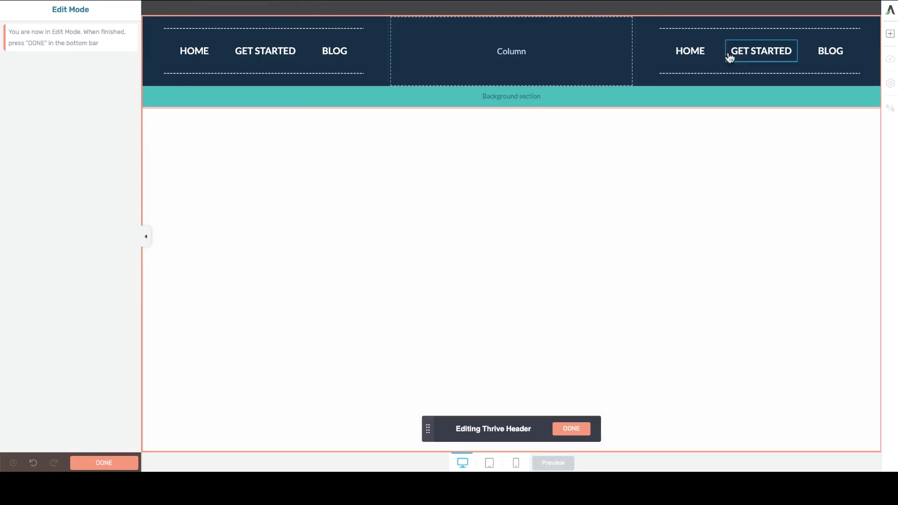
{"action": "left_click", "coordinate": [690, 52]}
Rename the right menu items to PODCAST, ABOUT, ACADEMY and resize the header columns to 40%, 20% and 40%.
{"action": "left_click", "coordinate": [365, 6]}
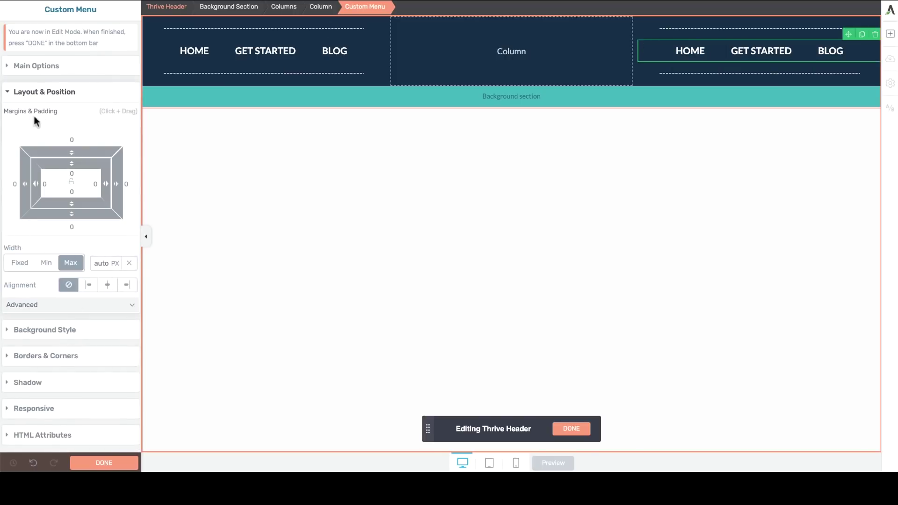
{"action": "left_click", "coordinate": [38, 66]}
{"action": "left_click", "coordinate": [43, 270]}
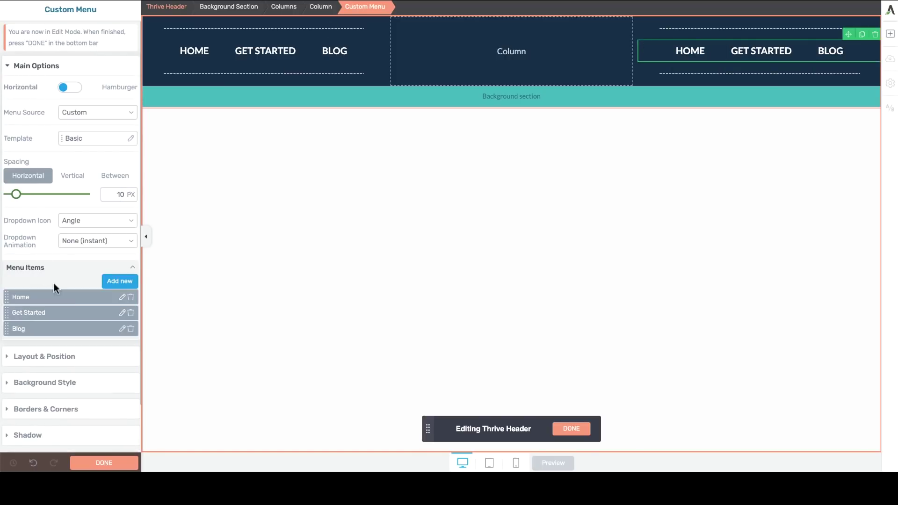
{"action": "left_click", "coordinate": [122, 297]}
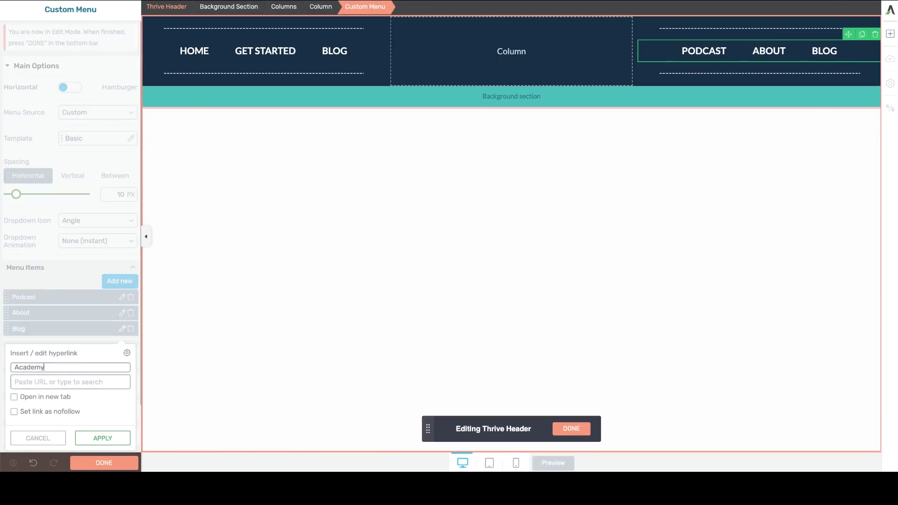
{"action": "left_click", "coordinate": [105, 435]}
{"action": "left_click_drag", "start_coordinate": [391, 60], "coordinate": [440, 52]}
{"action": "left_click_drag", "start_coordinate": [635, 43], "coordinate": [588, 45]}
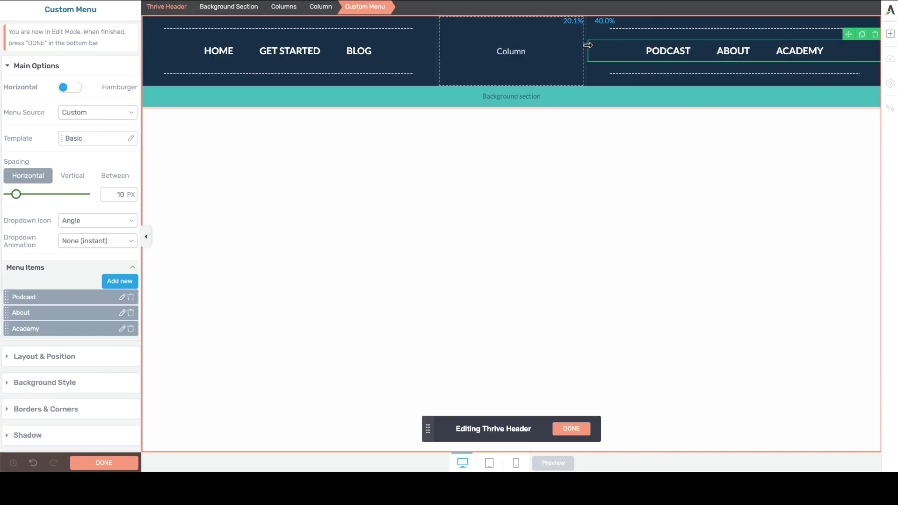
Add a centred white 40 px text box to the middle header column.
{"action": "left_click", "coordinate": [890, 34]}
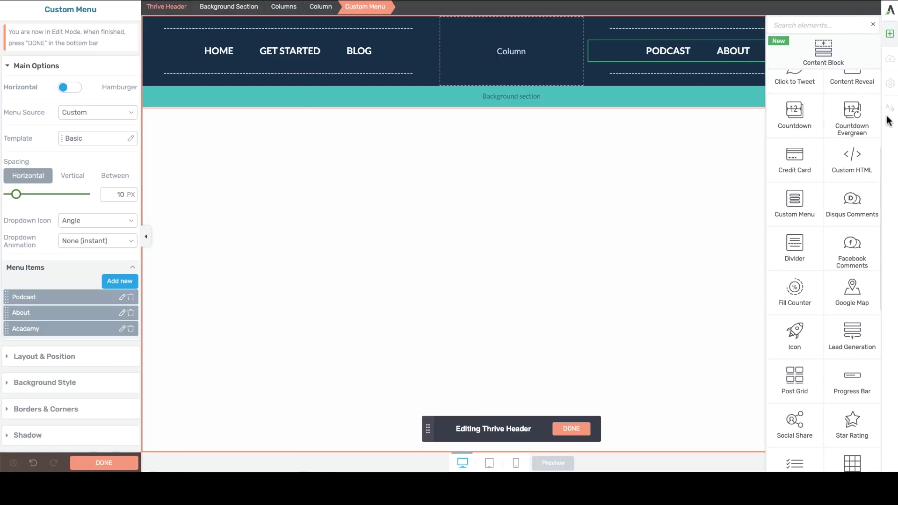
{"action": "scroll", "coordinate": [797, 209], "scroll_direction": "up", "scroll_amount": 4}
{"action": "left_click_drag", "start_coordinate": [799, 112], "coordinate": [517, 49]}
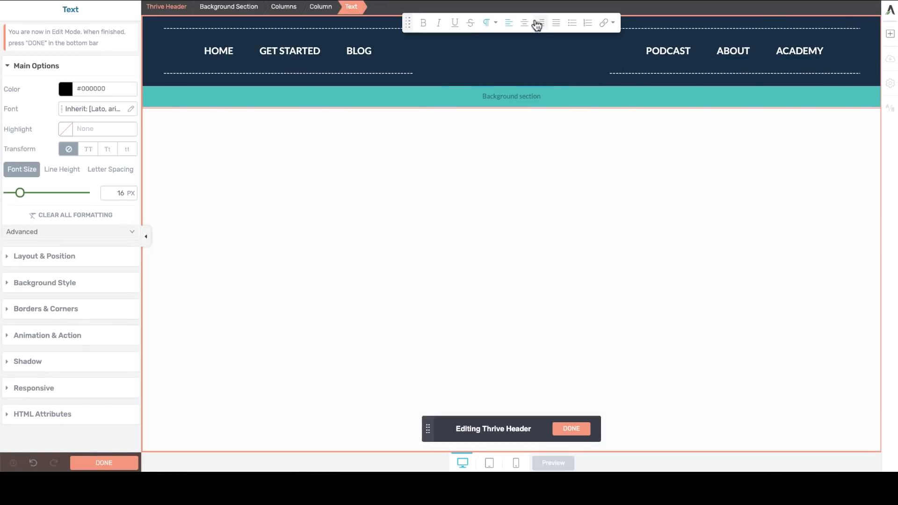
{"action": "left_click", "coordinate": [524, 23]}
{"action": "left_click", "coordinate": [63, 90]}
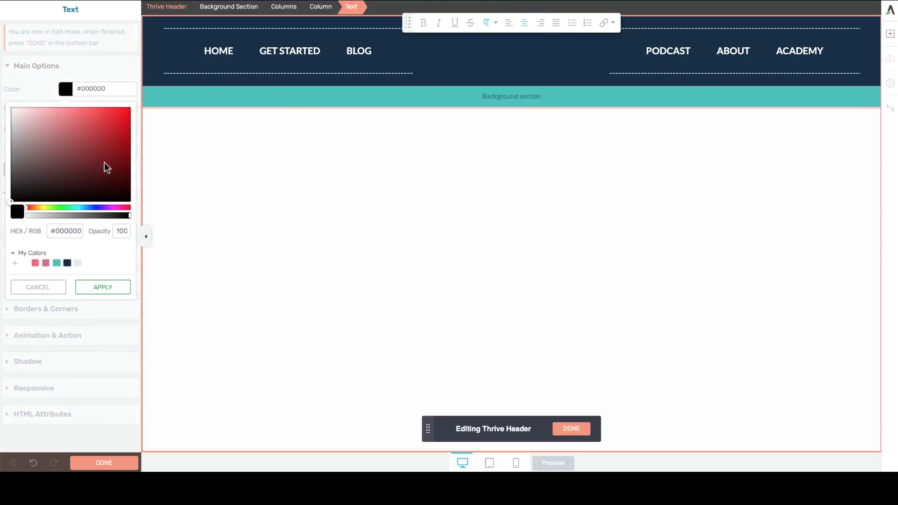
{"action": "left_click_drag", "start_coordinate": [104, 166], "coordinate": [2, 56]}
{"action": "left_click", "coordinate": [97, 288]}
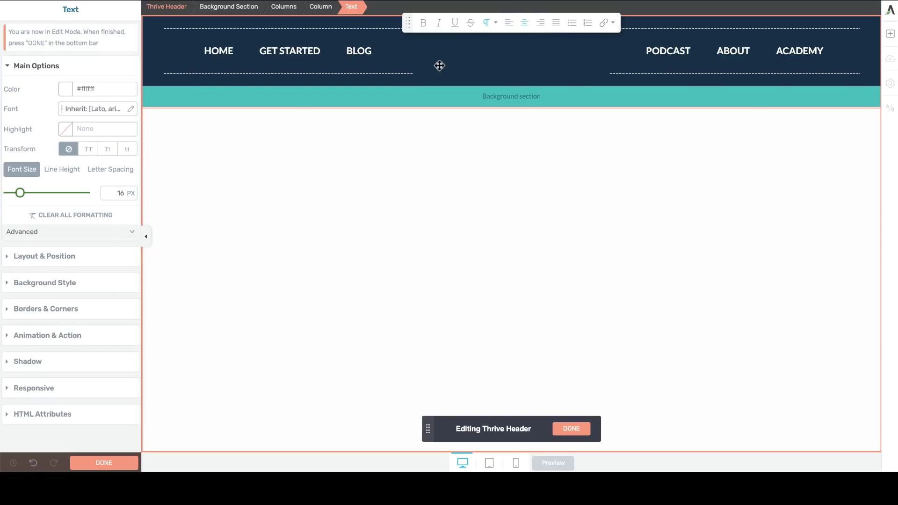
{"action": "mouse_move", "coordinate": [25, 199]}
{"action": "left_mouse_down"}
{"action": "mouse_move", "coordinate": [51, 196]}
{"action": "mouse_move", "coordinate": [38, 199]}
{"action": "left_mouse_up"}
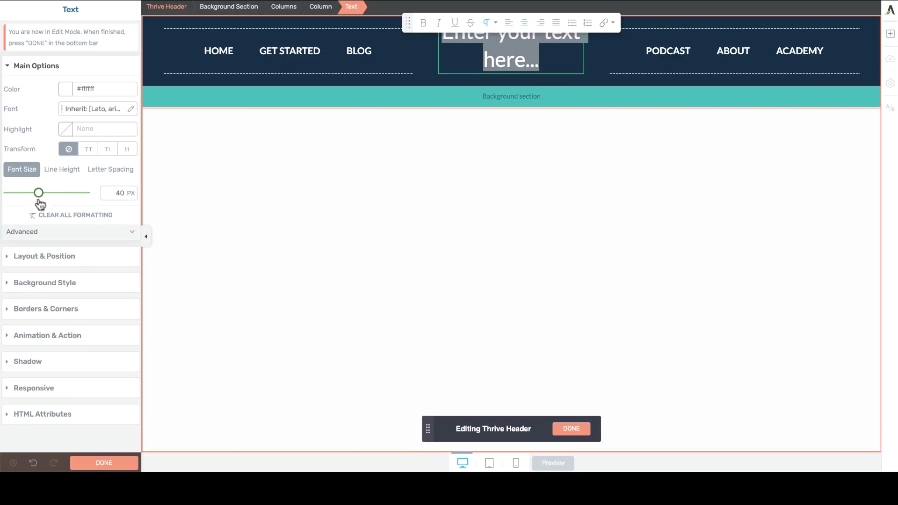
Set the logo text font to the Google font Calligraffitti.
{"action": "left_click", "coordinate": [80, 113]}
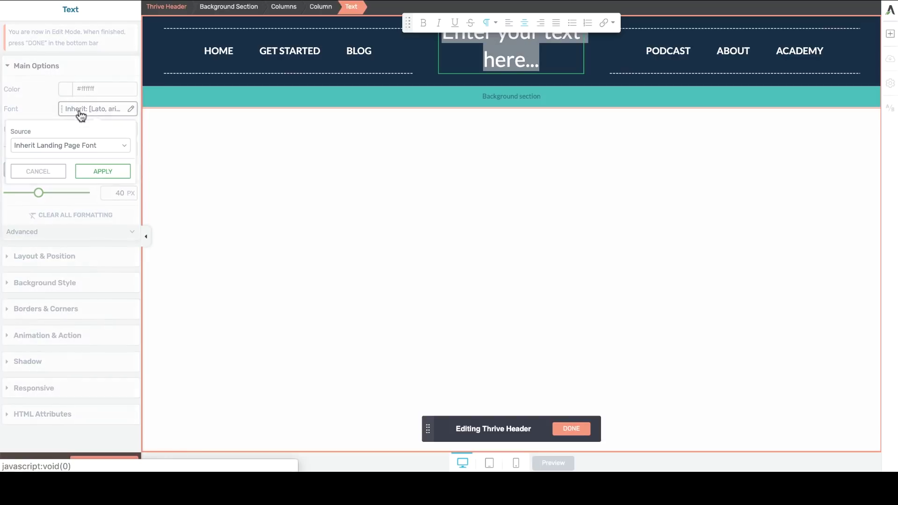
{"action": "left_click", "coordinate": [49, 147]}
{"action": "left_click", "coordinate": [39, 115]}
{"action": "left_click", "coordinate": [51, 182]}
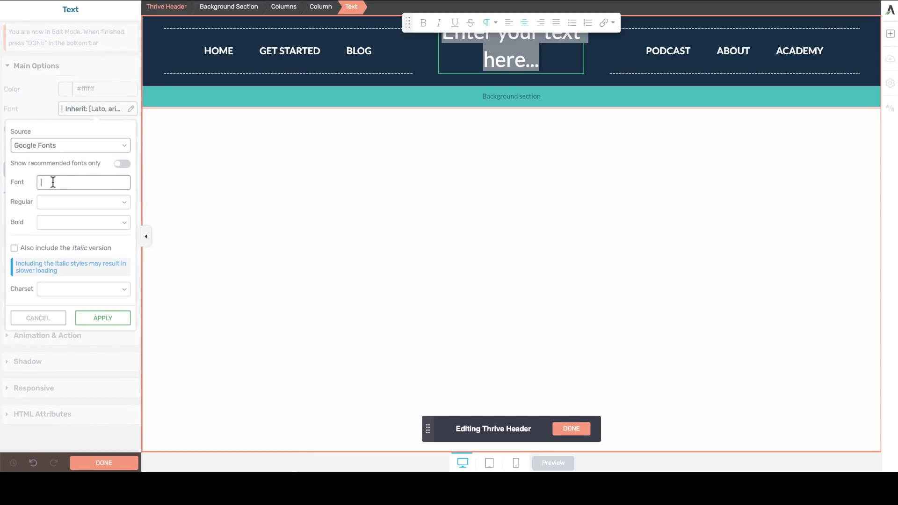
{"action": "type", "text": "Calli"}
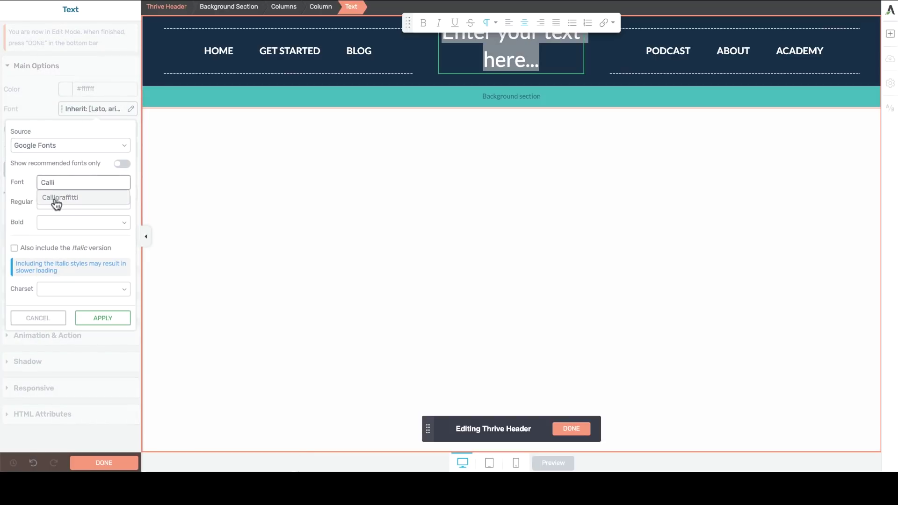
{"action": "left_click", "coordinate": [56, 202]}
{"action": "left_click", "coordinate": [104, 279]}
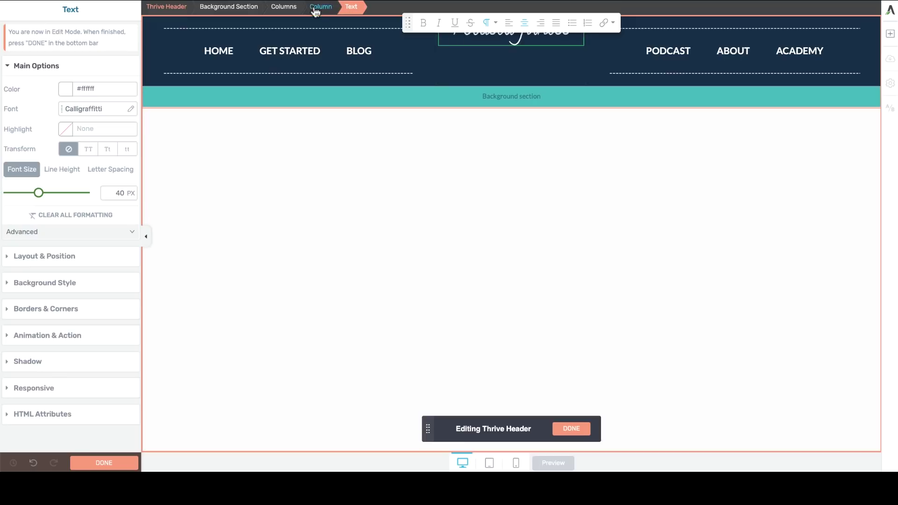
Vertically centre the header columns and colour the word 'fitness' pink #cc717f.
{"action": "left_click", "coordinate": [283, 7]}
{"action": "left_click", "coordinate": [98, 151]}
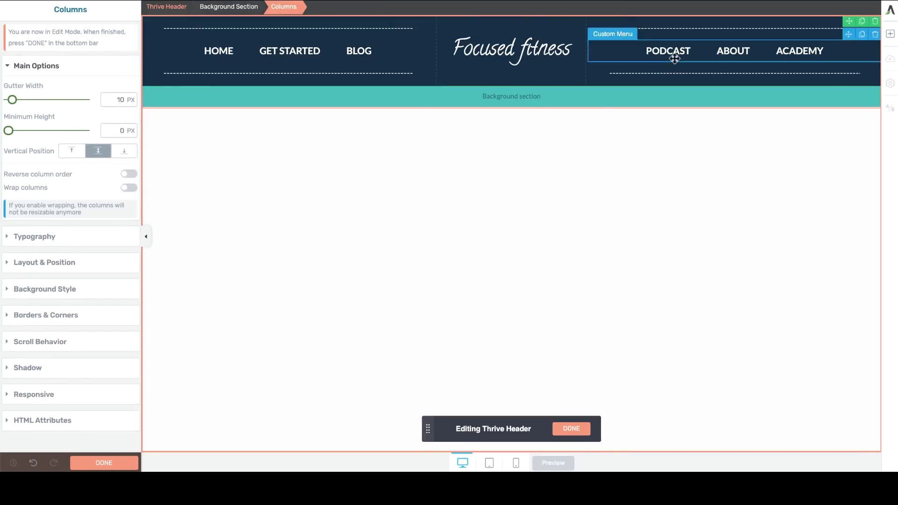
{"action": "left_click", "coordinate": [494, 48]}
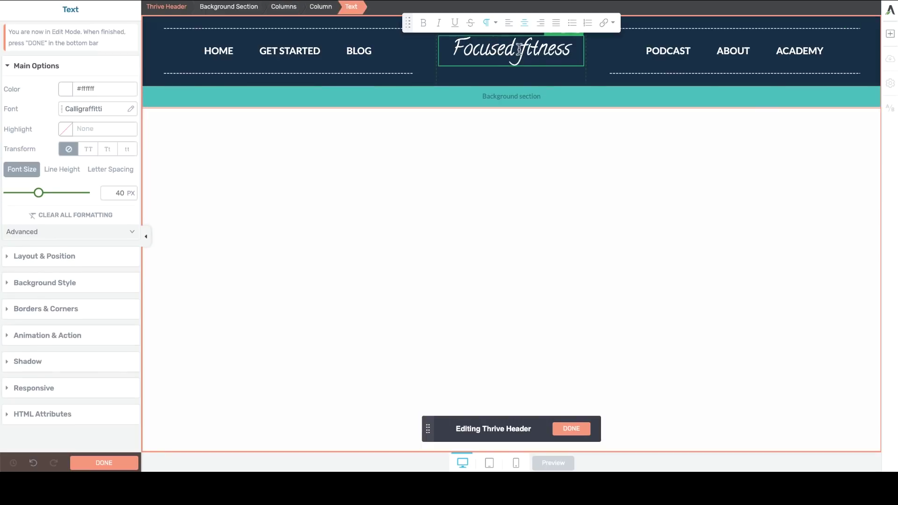
{"action": "left_click_drag", "start_coordinate": [519, 49], "coordinate": [589, 52]}
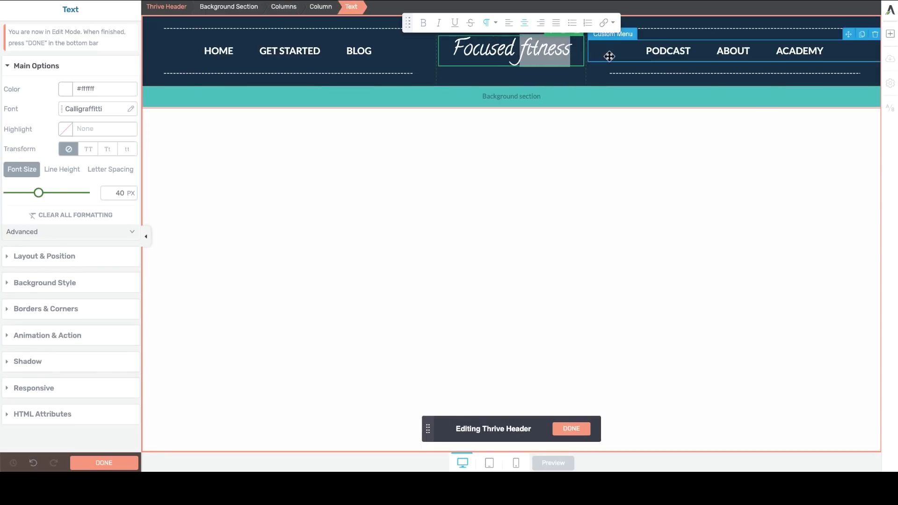
{"action": "left_click", "coordinate": [66, 89]}
{"action": "left_click", "coordinate": [46, 288]}
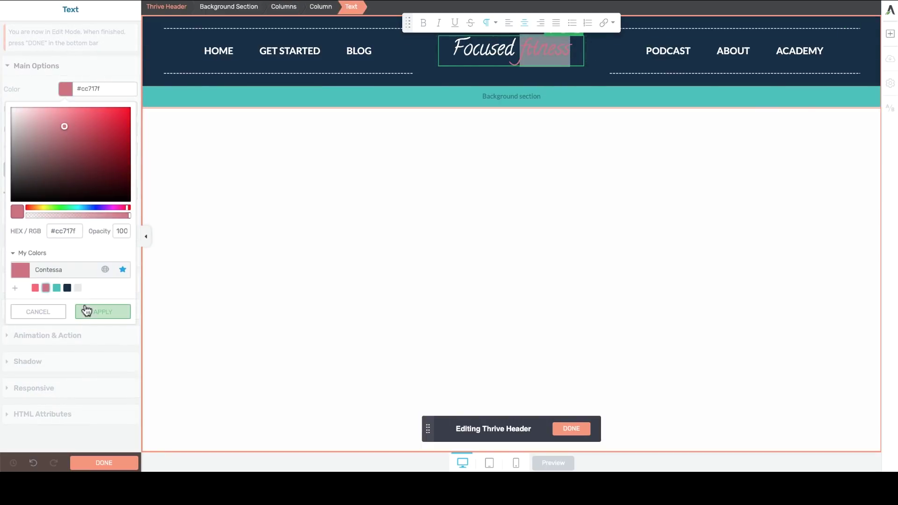
{"action": "left_click", "coordinate": [96, 314]}
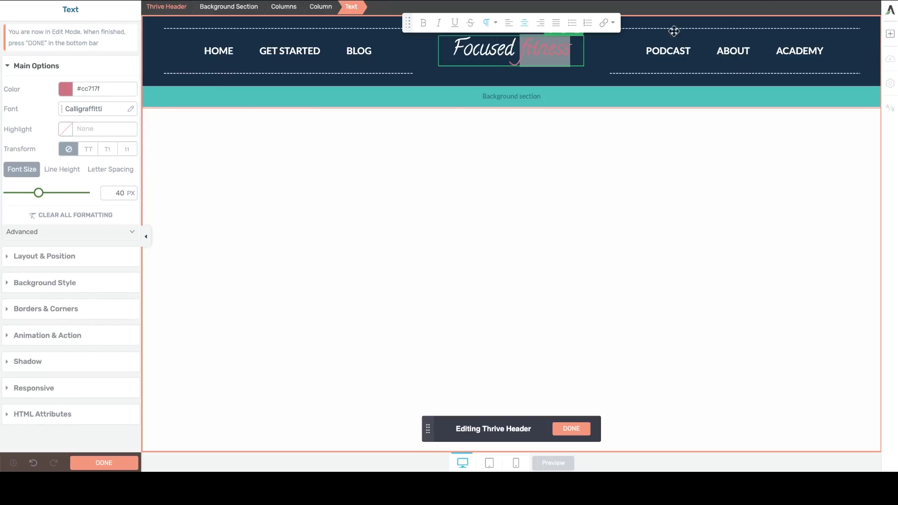
Enlarge the 'f' of fitness to 67 px, then reselect the remaining 'itness' letters.
{"action": "left_click", "coordinate": [531, 49]}
{"action": "left_click_drag", "start_coordinate": [525, 48], "coordinate": [520, 47]}
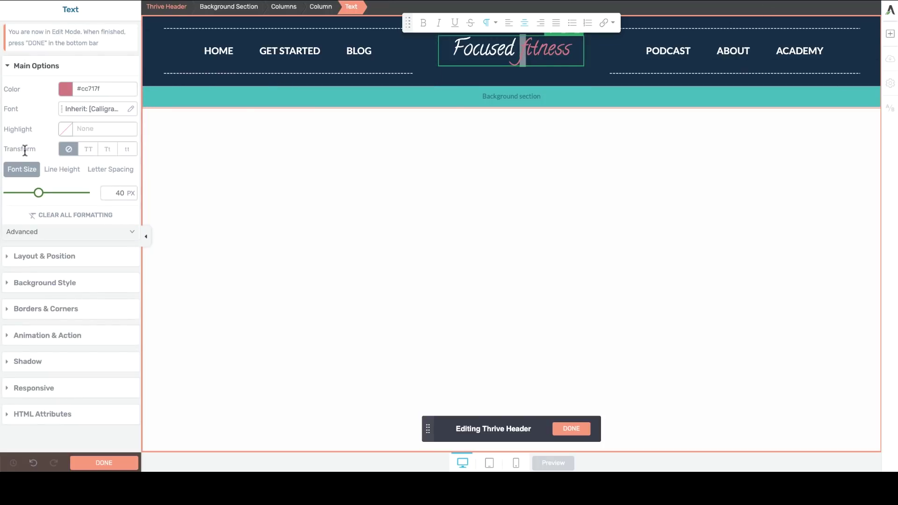
{"action": "left_click_drag", "start_coordinate": [40, 197], "coordinate": [62, 198]}
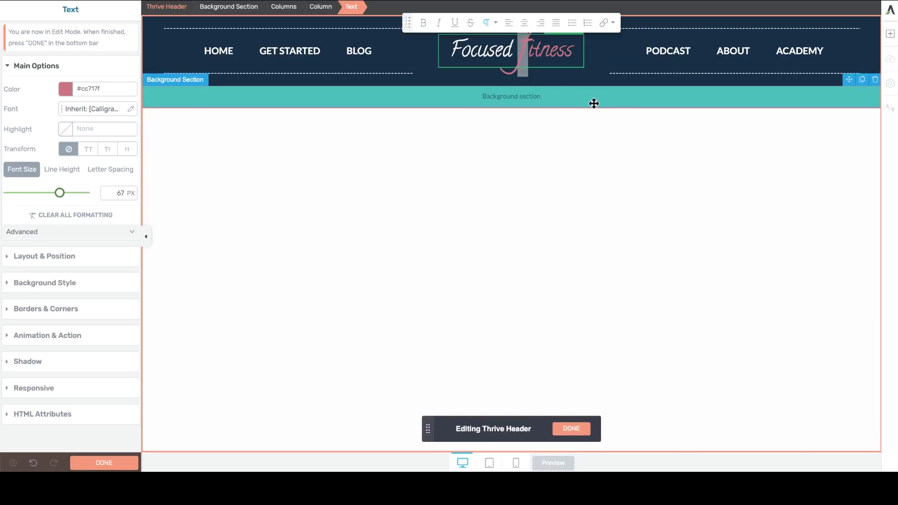
{"action": "left_click", "coordinate": [635, 99]}
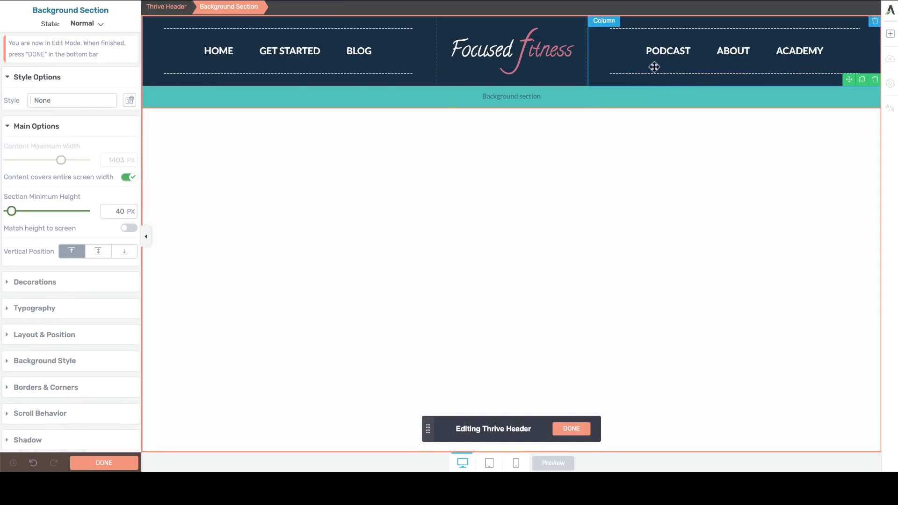
{"action": "left_click", "coordinate": [542, 54]}
{"action": "double_click", "coordinate": [543, 54]}
{"action": "left_click", "coordinate": [528, 52]}
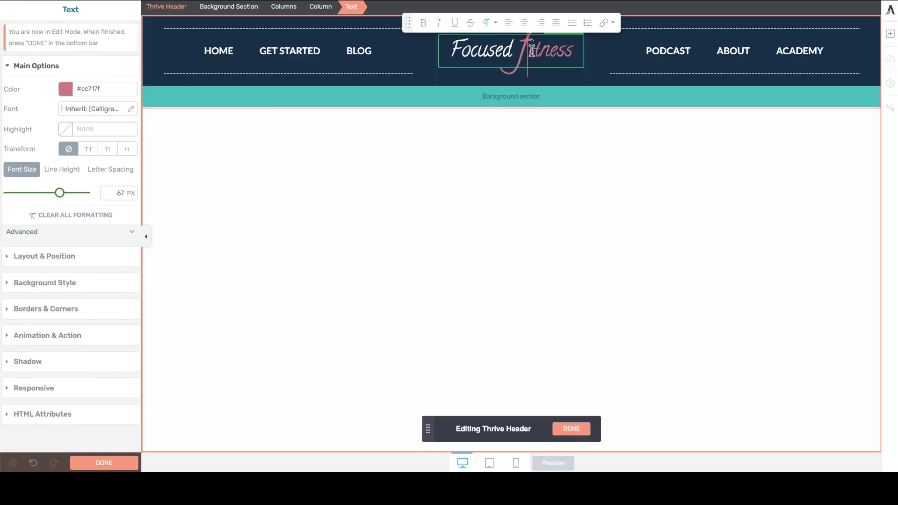
{"action": "left_click_drag", "start_coordinate": [529, 52], "coordinate": [611, 53]}
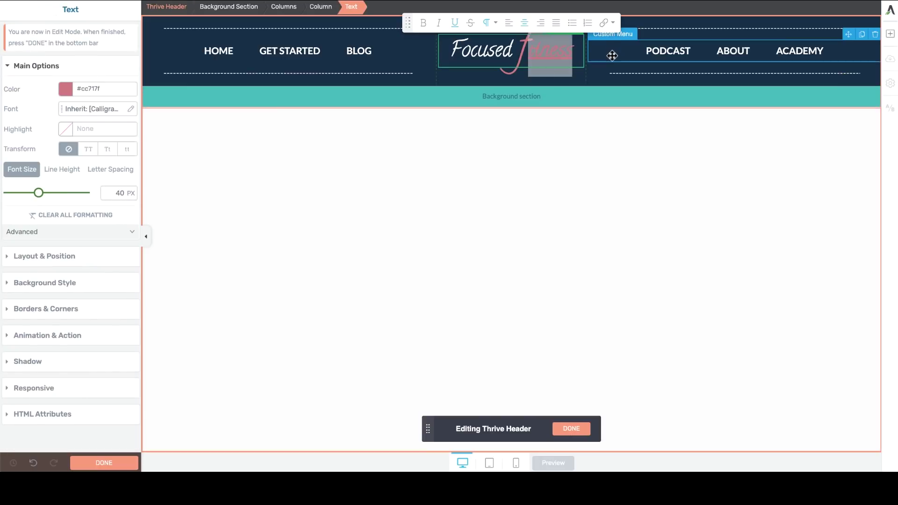
Add a 1/4-2/4-1/4 columns layout to the teal section with a 10 px gutter.
{"action": "left_click", "coordinate": [495, 97]}
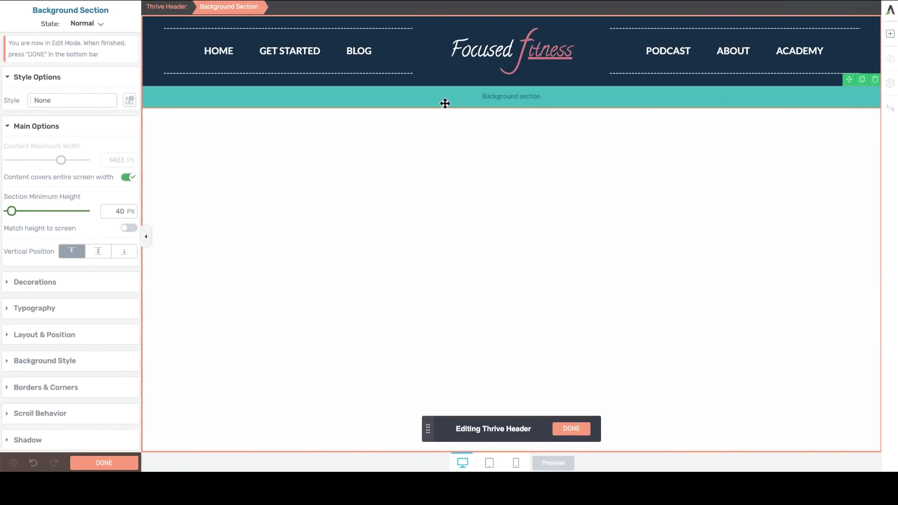
{"action": "left_click", "coordinate": [890, 33]}
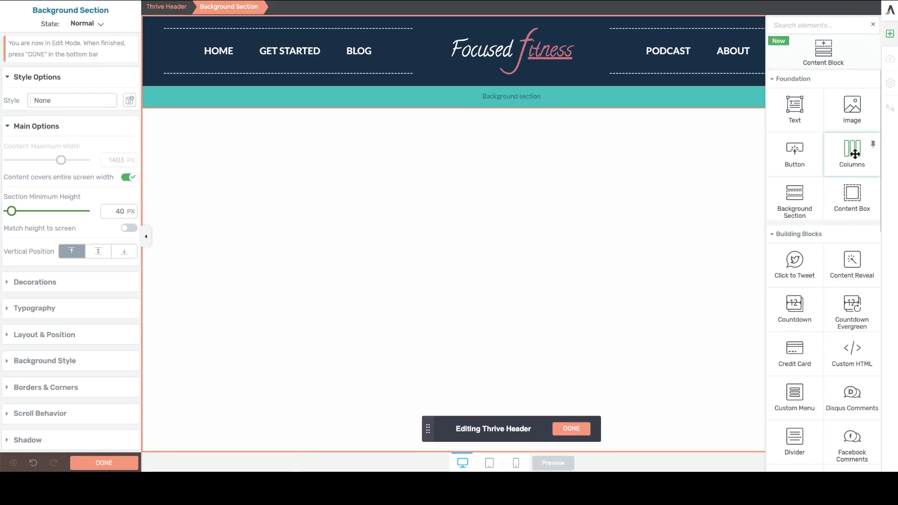
{"action": "left_click_drag", "start_coordinate": [854, 153], "coordinate": [530, 97]}
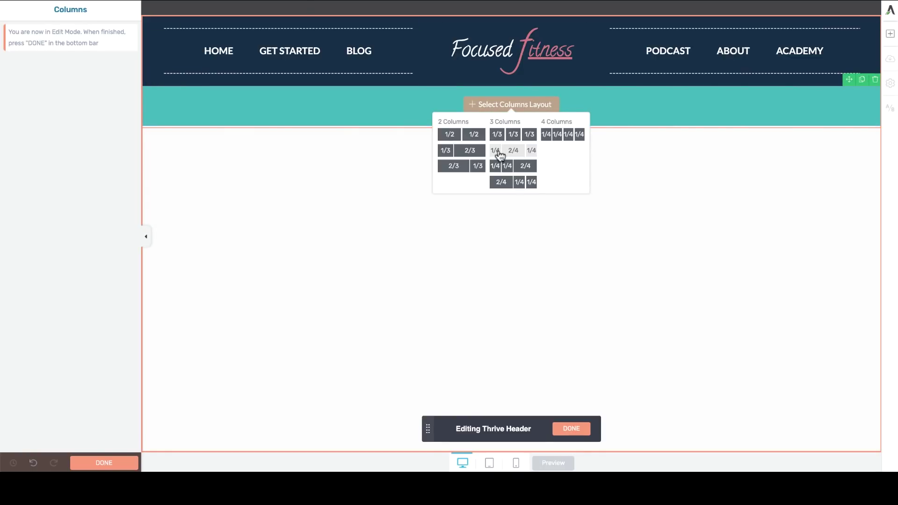
{"action": "left_click", "coordinate": [498, 152]}
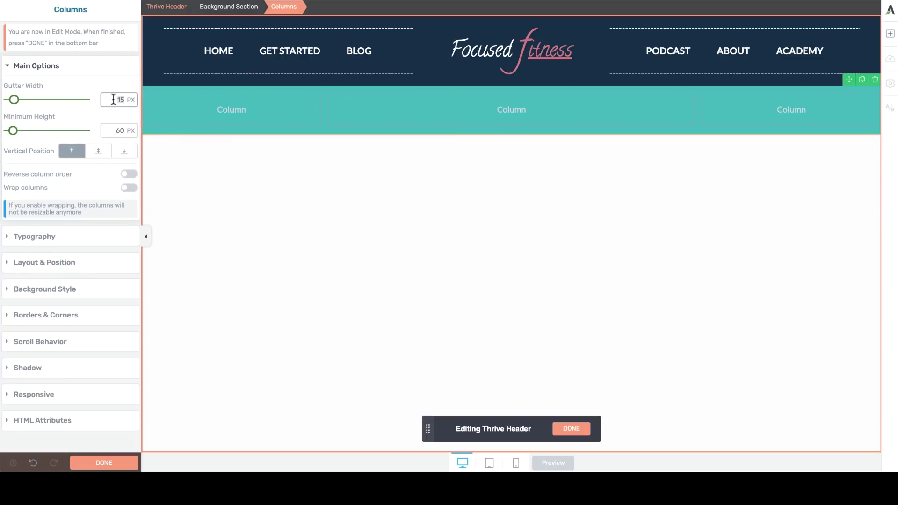
{"action": "type", "text": "10"}
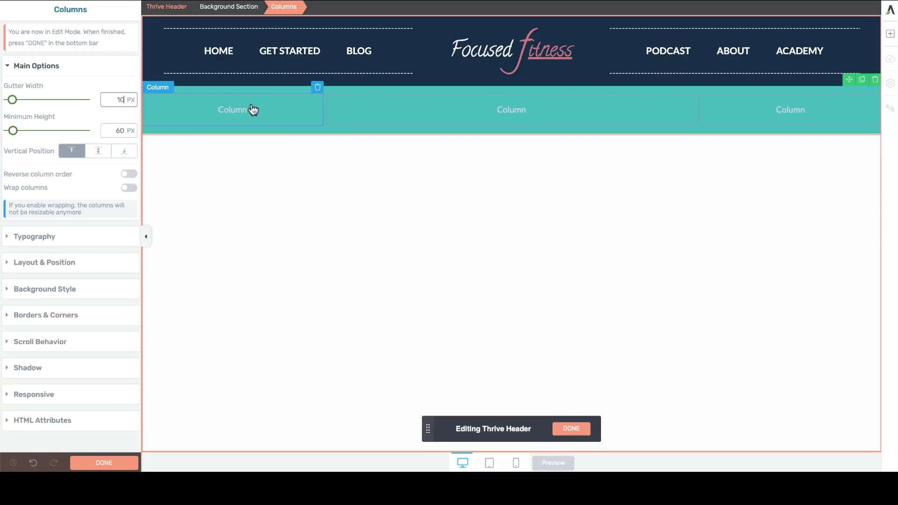
{"action": "left_click", "coordinate": [253, 110]}
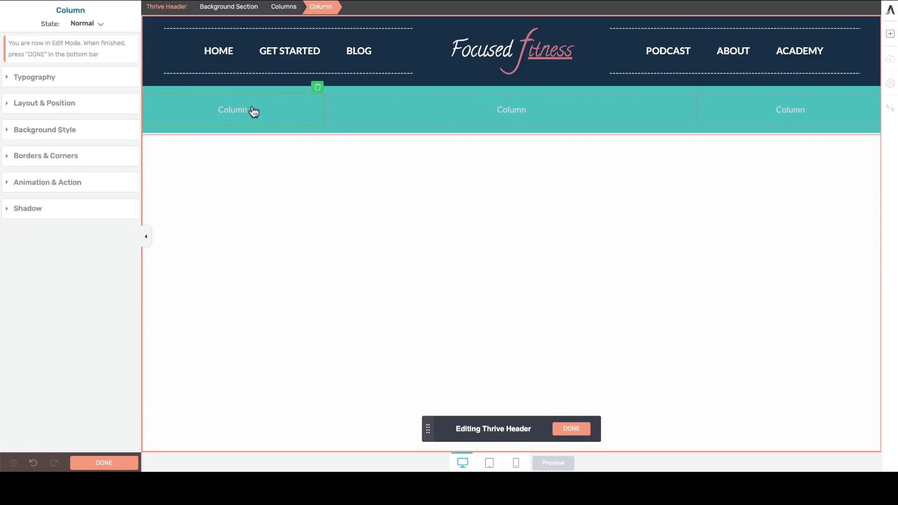
Insert the free_report image into the first column at 250 px, centred, with -10 top and bottom margins.
{"action": "left_click", "coordinate": [892, 39]}
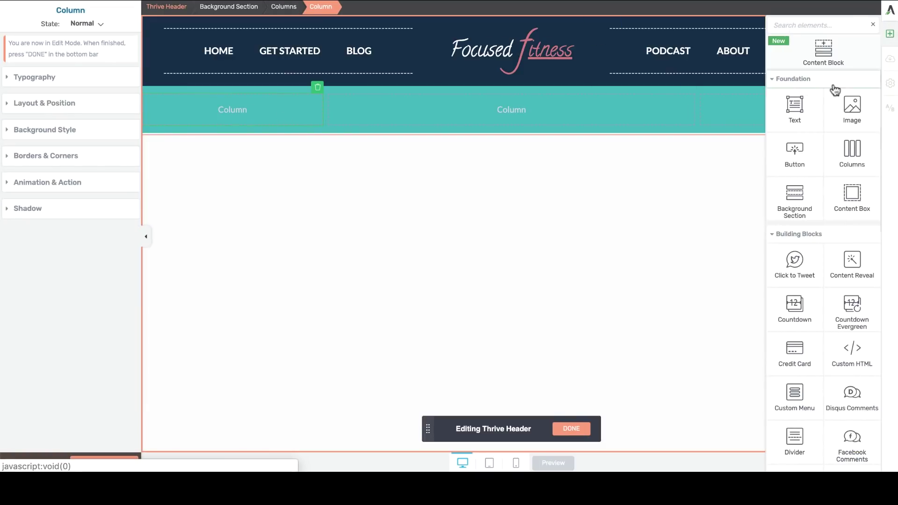
{"action": "left_click_drag", "start_coordinate": [850, 106], "coordinate": [232, 115]}
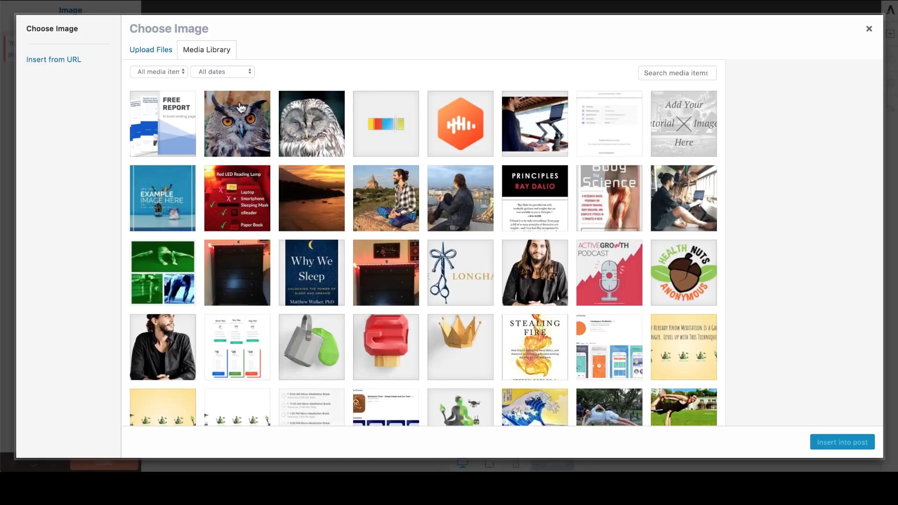
{"action": "left_click", "coordinate": [174, 118]}
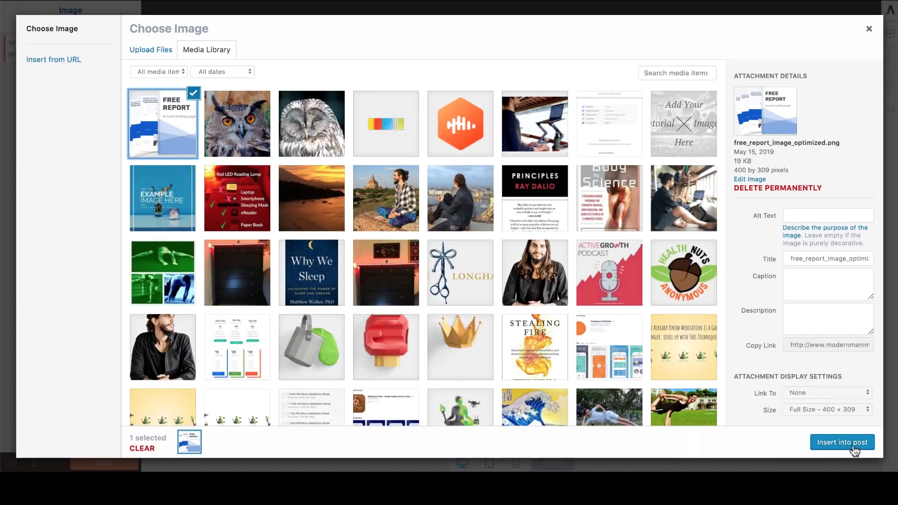
{"action": "left_click", "coordinate": [853, 449]}
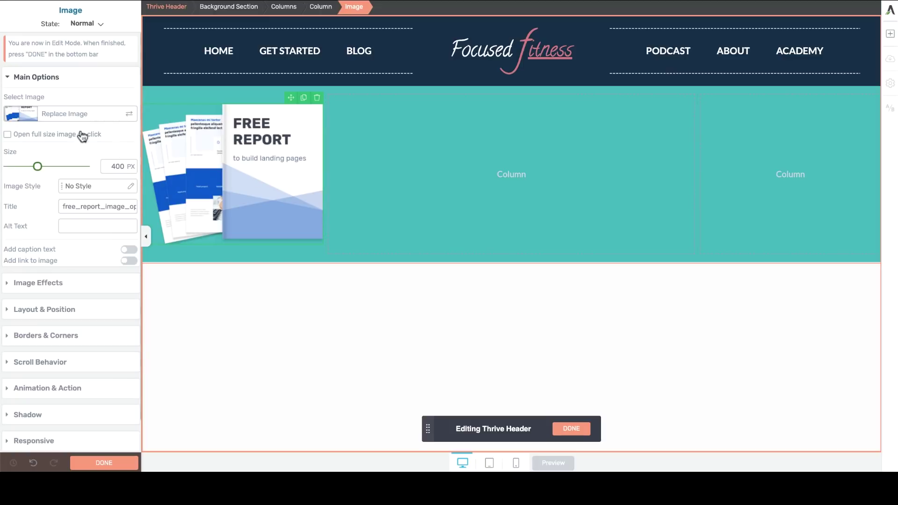
{"action": "double_click", "coordinate": [115, 162]}
{"action": "type", "text": "250"}
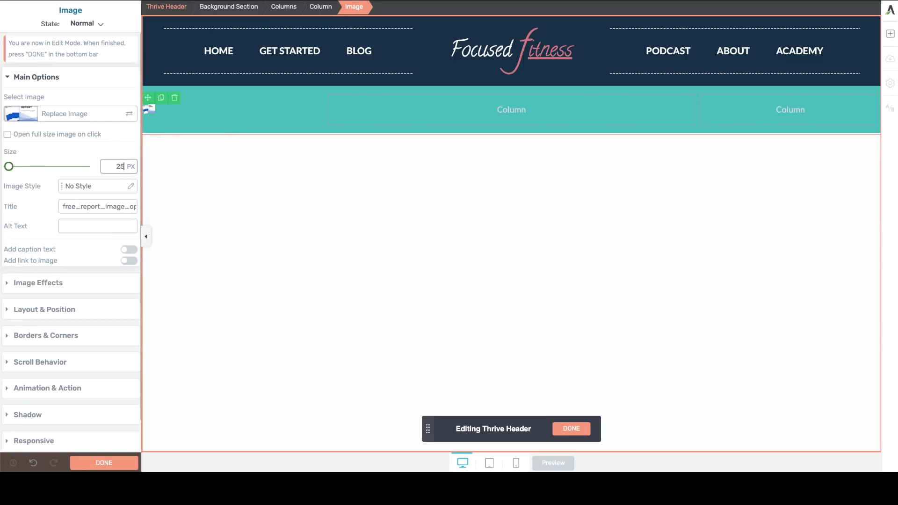
{"action": "left_click", "coordinate": [243, 181]}
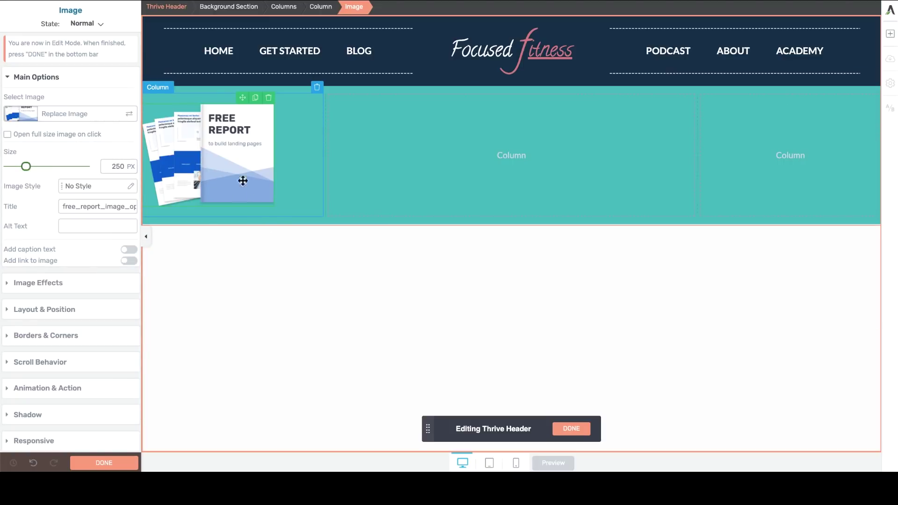
{"action": "left_click", "coordinate": [69, 316]}
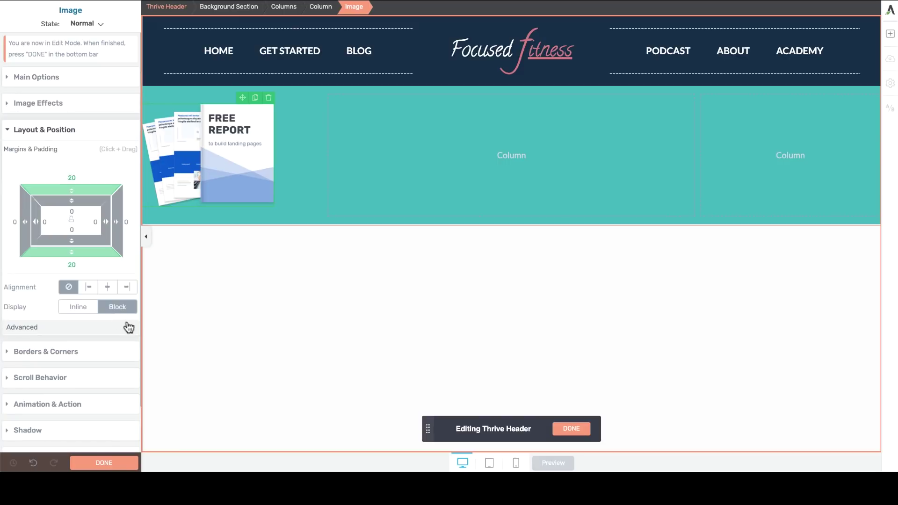
{"action": "left_click", "coordinate": [107, 287]}
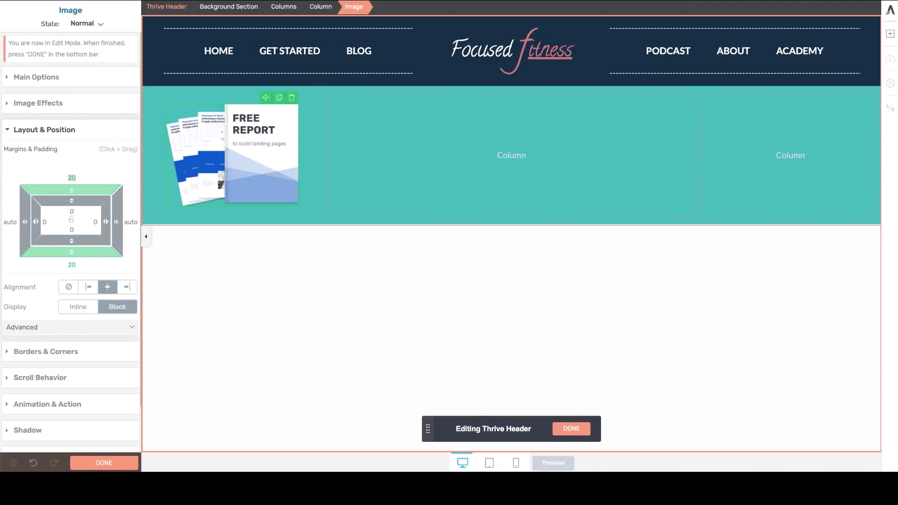
{"action": "type", "text": "-10"}
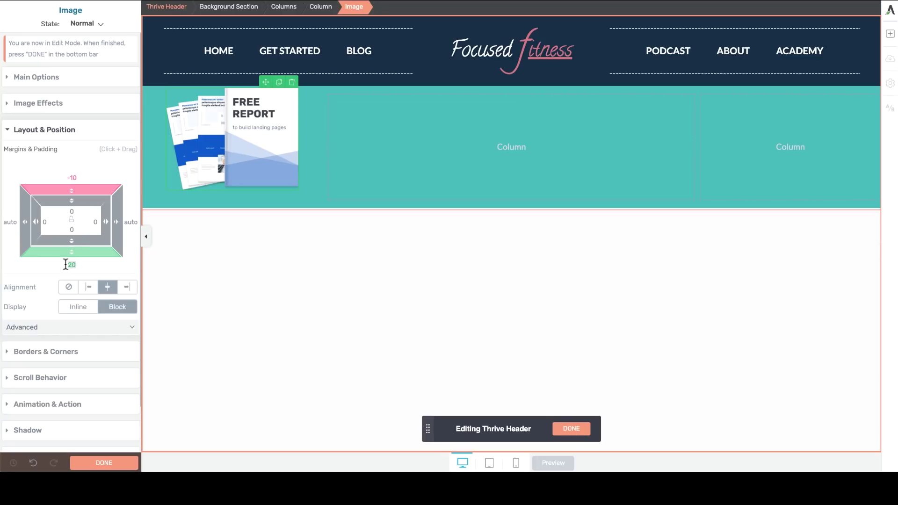
{"action": "type", "text": "-10"}
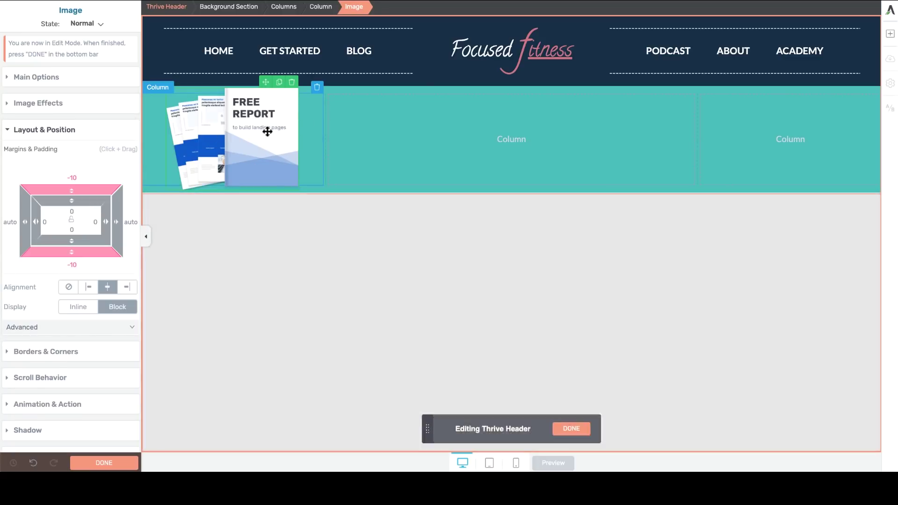
Remove the columns' padding and make the Free Report image relatively positioned with z-index 10.
{"action": "left_click", "coordinate": [316, 89]}
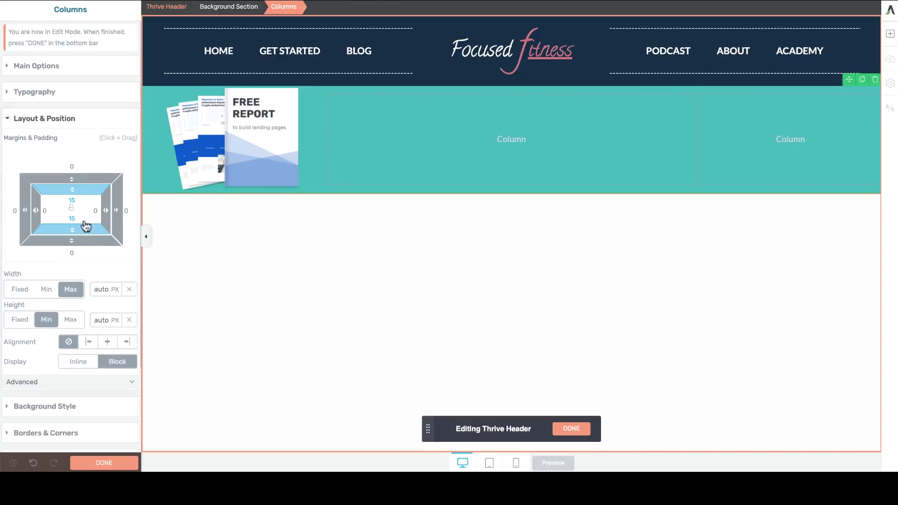
{"action": "left_click_drag", "start_coordinate": [72, 203], "coordinate": [262, 255]}
{"action": "left_click", "coordinate": [231, 160]}
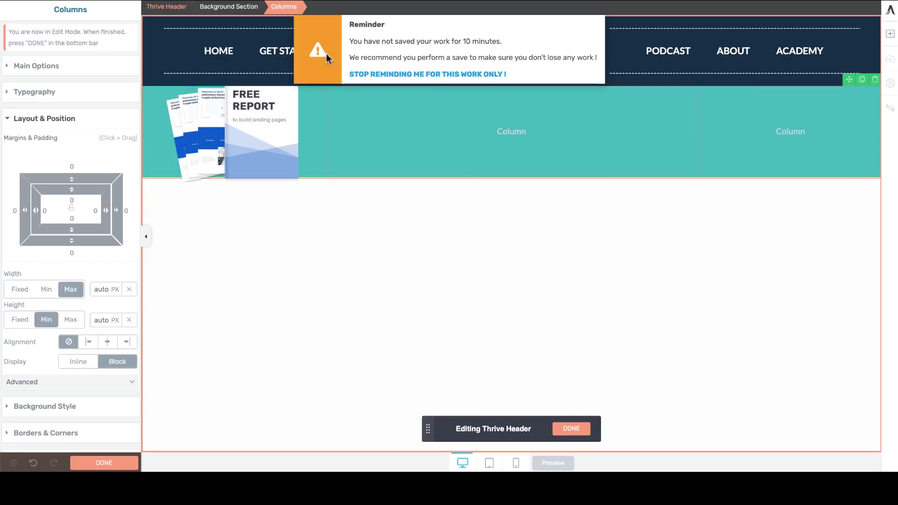
{"action": "left_click", "coordinate": [427, 74]}
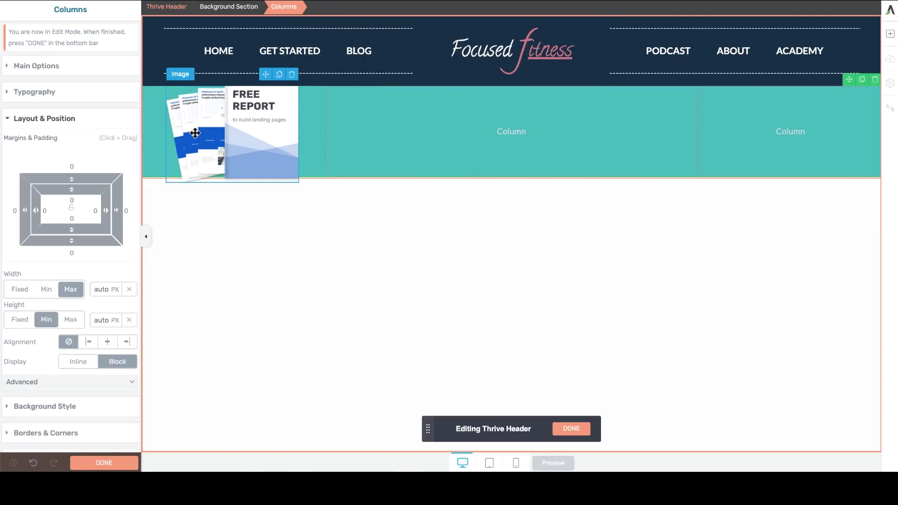
{"action": "left_click", "coordinate": [240, 127]}
{"action": "left_click", "coordinate": [39, 330]}
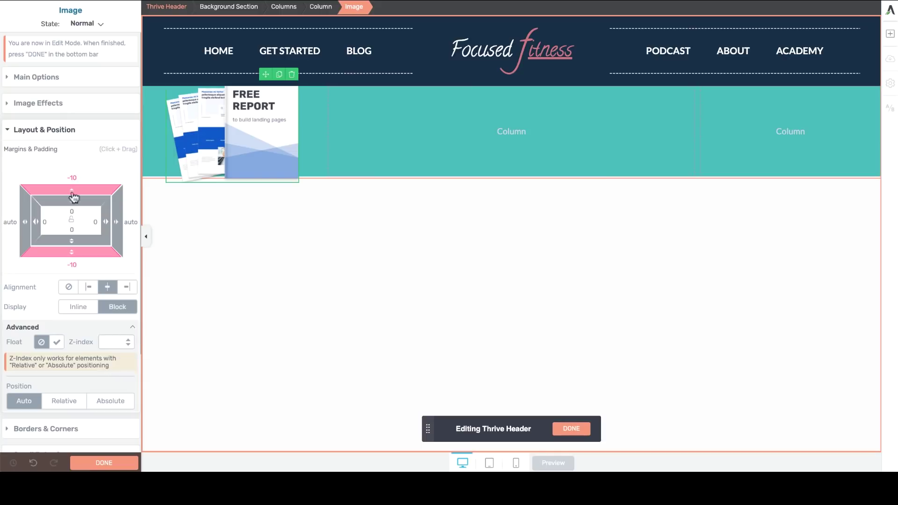
{"action": "left_click", "coordinate": [66, 405]}
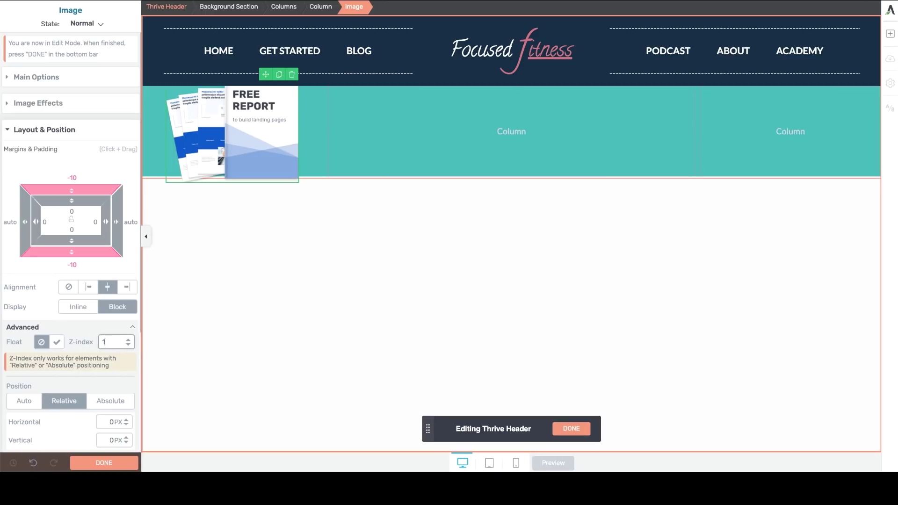
{"action": "type", "text": "10"}
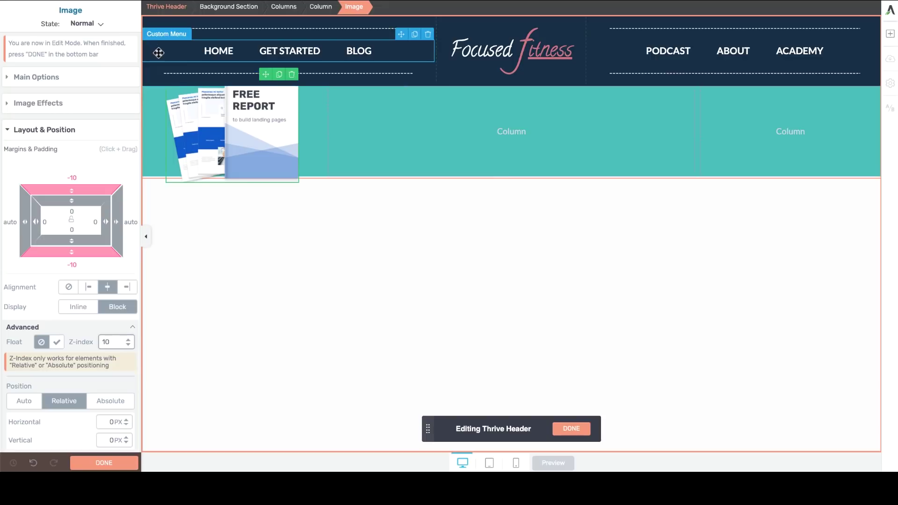
Set the dark header background section's z-index to 0.
{"action": "left_click", "coordinate": [156, 50]}
{"action": "left_click", "coordinate": [231, 7]}
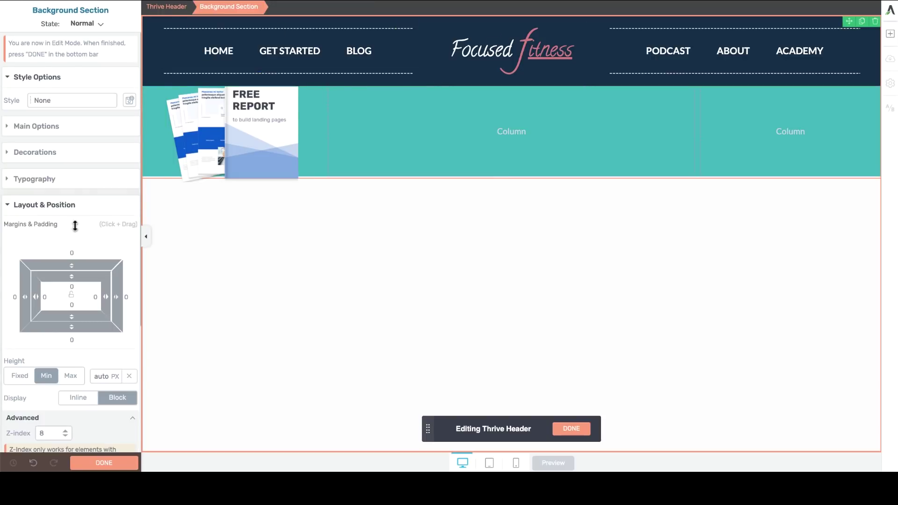
{"action": "scroll", "coordinate": [54, 413], "scroll_direction": "down", "scroll_amount": 3}
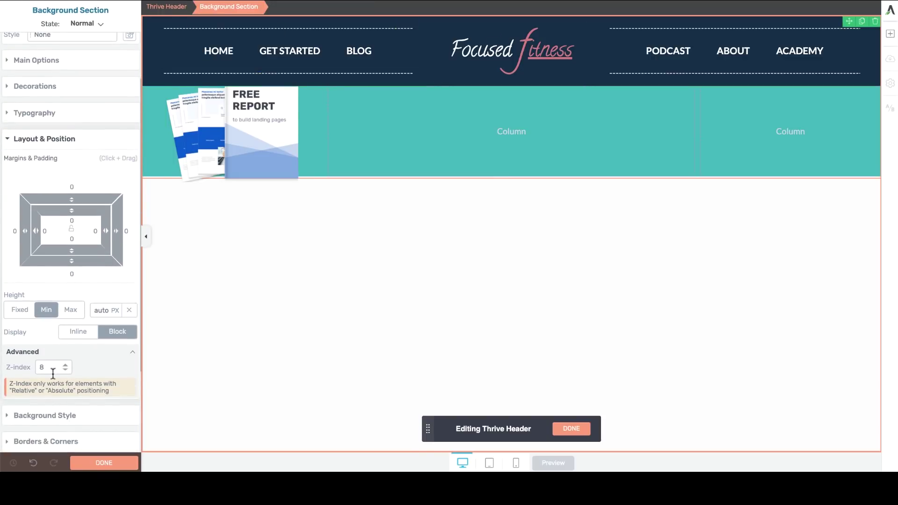
{"action": "left_click", "coordinate": [51, 367]}
{"action": "key", "text": "BackSpace"}
{"action": "type", "text": "0"}
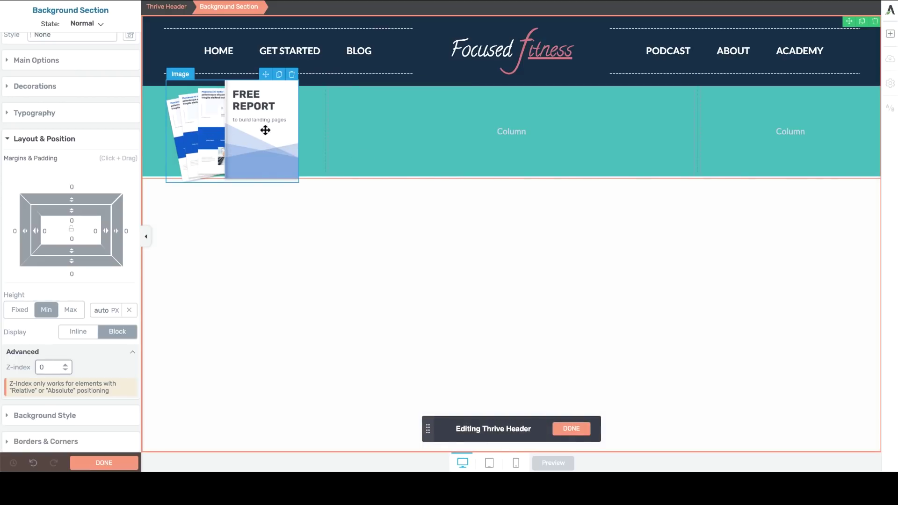
Add white text to the middle teal column and paste in the exercise guide headline.
{"action": "left_click", "coordinate": [465, 140]}
{"action": "left_click", "coordinate": [890, 32]}
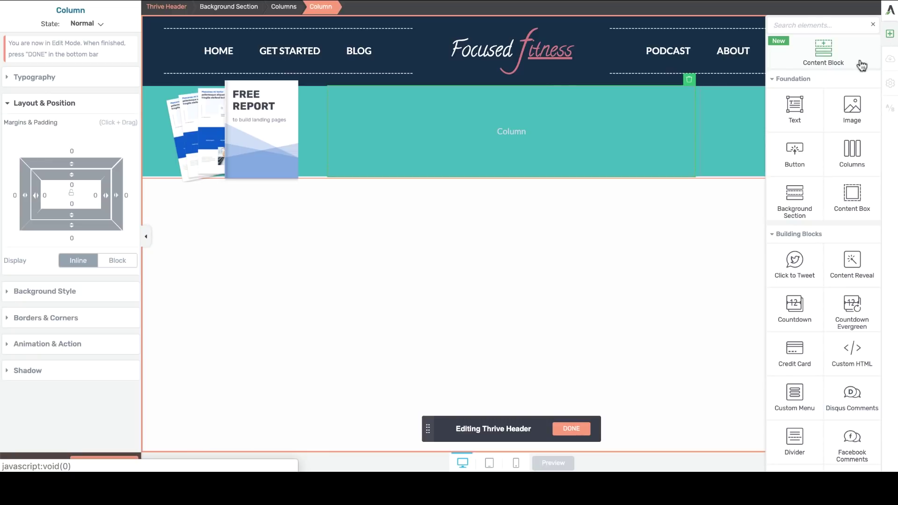
{"action": "left_click_drag", "start_coordinate": [818, 108], "coordinate": [533, 133]}
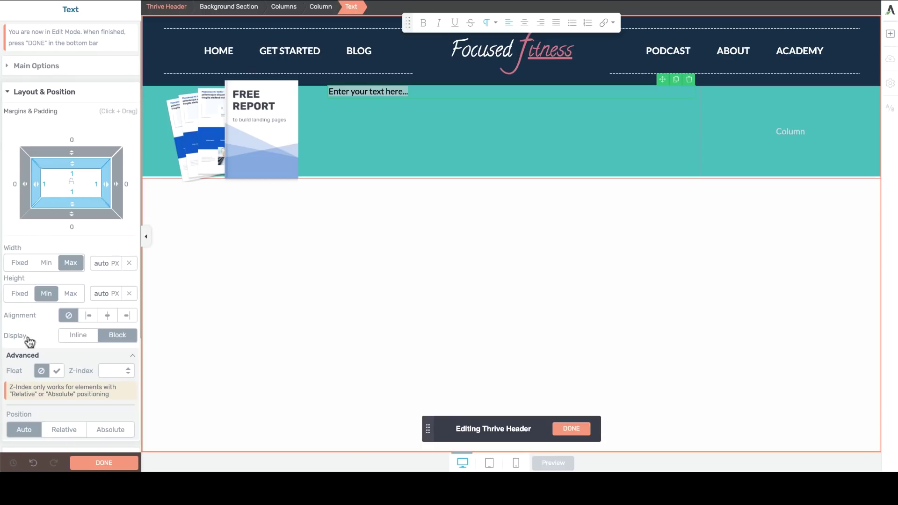
{"action": "left_click", "coordinate": [35, 64]}
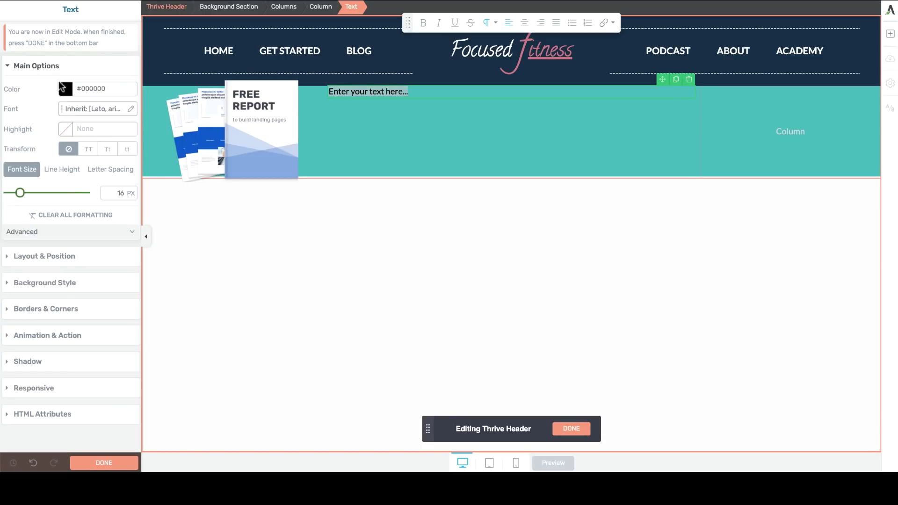
{"action": "left_click", "coordinate": [65, 88]}
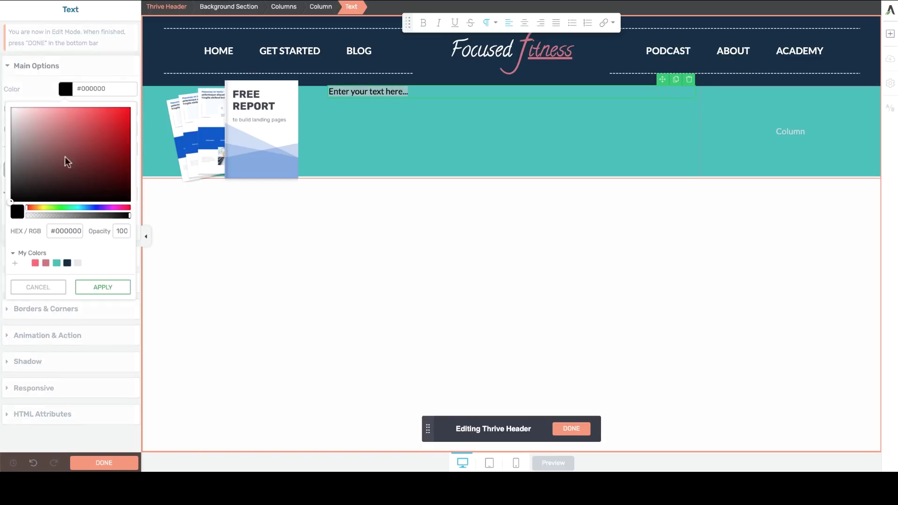
{"action": "left_click", "coordinate": [26, 264]}
{"action": "left_click", "coordinate": [100, 311]}
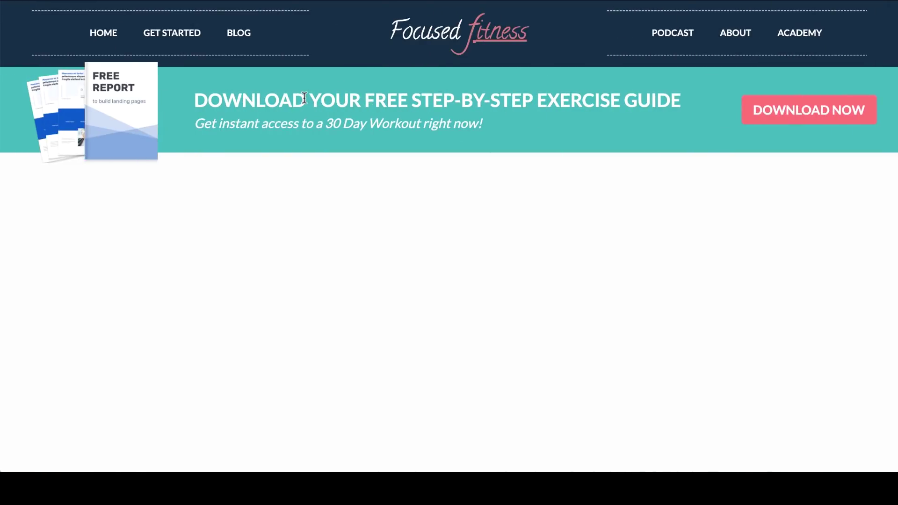
{"action": "triple_click", "coordinate": [304, 98]}
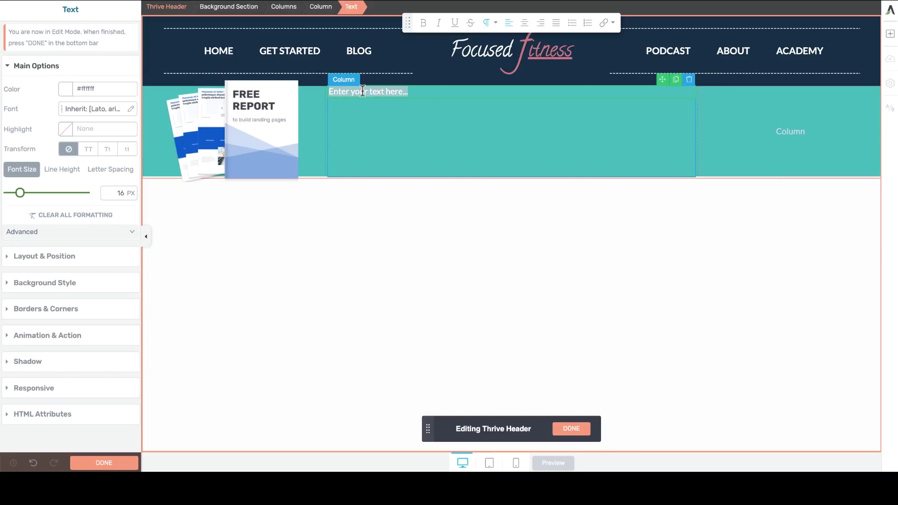
{"action": "type", "text": "DOWNLOAD YOUR FREE STEP-BY-STEP EXERCISE GUIDE"}
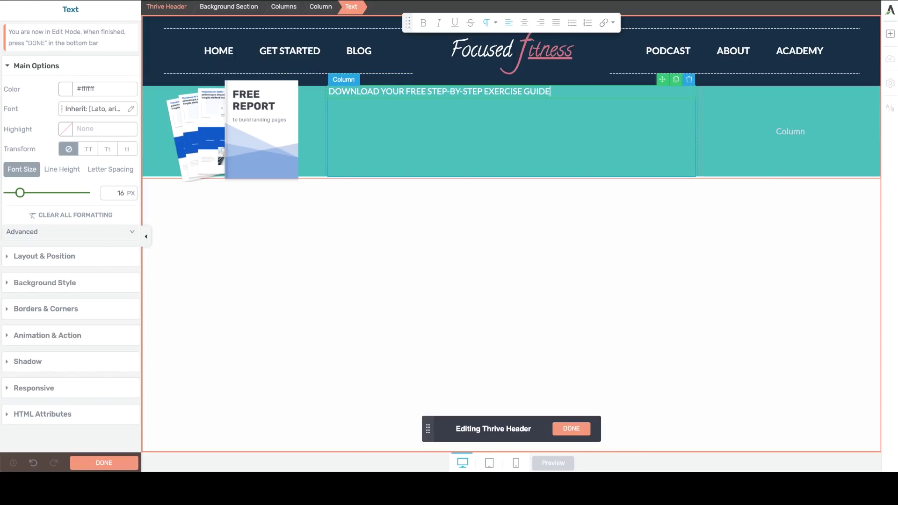
Style the headline in Lato, 30 px and bold.
{"action": "left_click", "coordinate": [405, 91]}
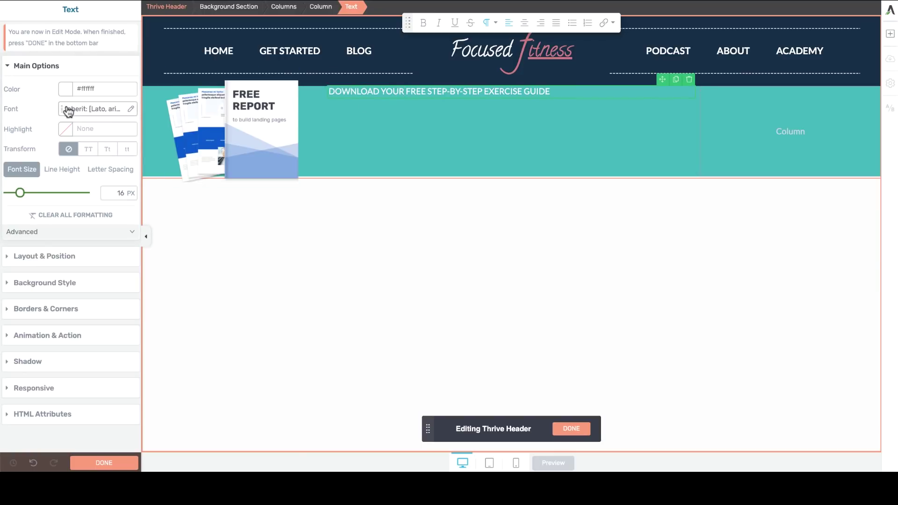
{"action": "left_click", "coordinate": [68, 111]}
{"action": "left_click", "coordinate": [32, 140]}
{"action": "left_click", "coordinate": [33, 116]}
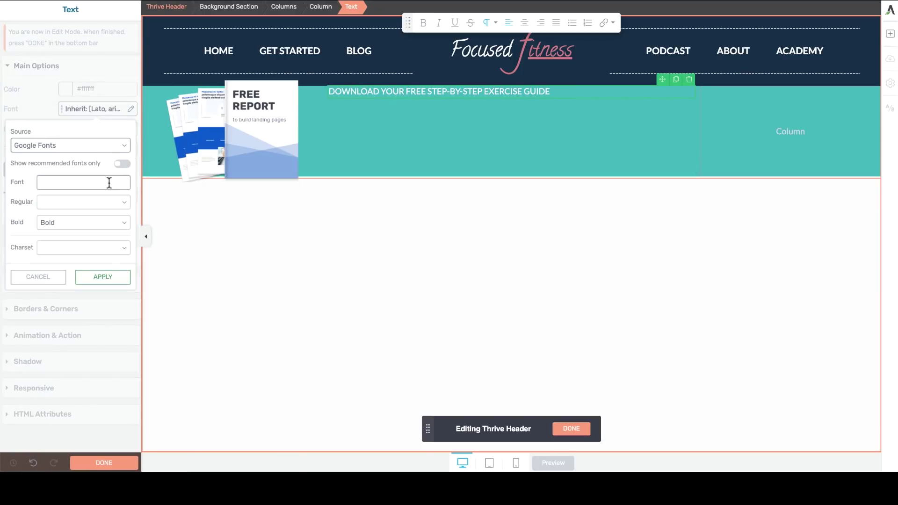
{"action": "left_click", "coordinate": [109, 182]}
{"action": "type", "text": "Lat"}
{"action": "left_click", "coordinate": [105, 197]}
{"action": "left_click", "coordinate": [102, 321]}
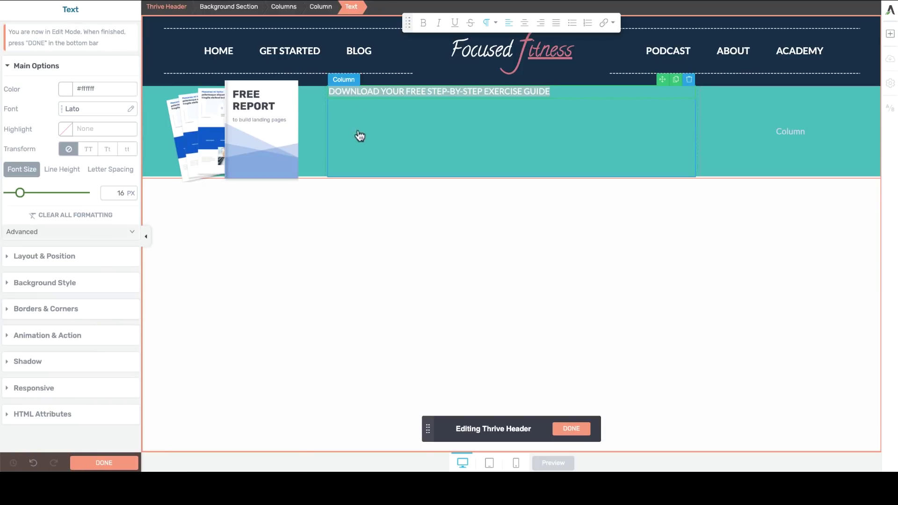
{"action": "left_click", "coordinate": [377, 94]}
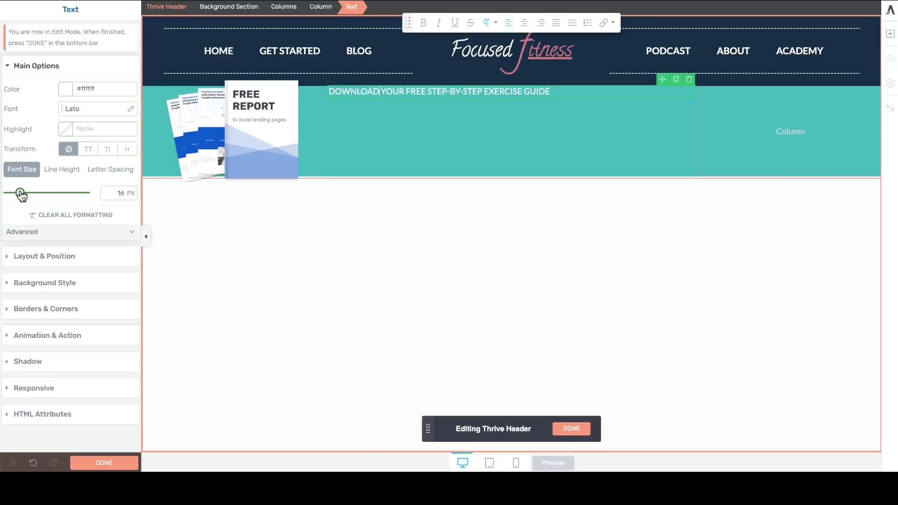
{"action": "left_click_drag", "start_coordinate": [20, 193], "coordinate": [31, 195]}
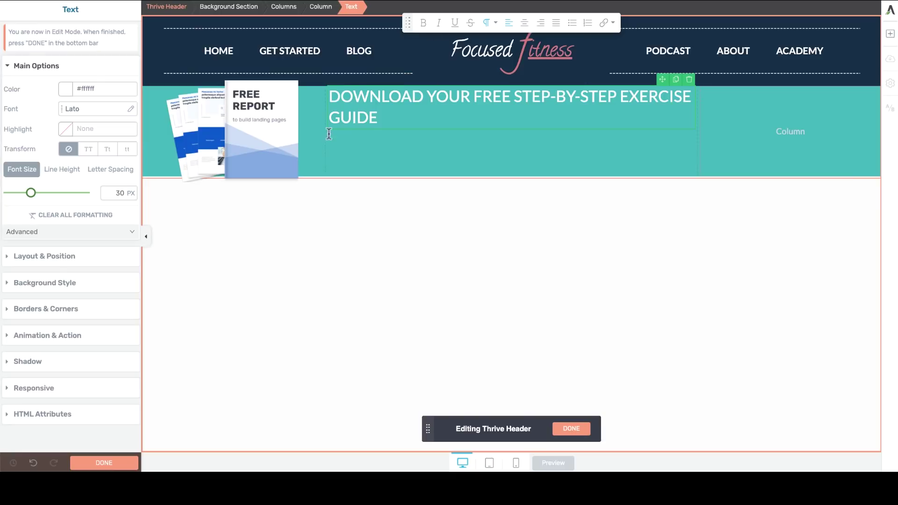
{"action": "triple_click", "coordinate": [341, 114]}
{"action": "key", "text": "ctrl+b"}
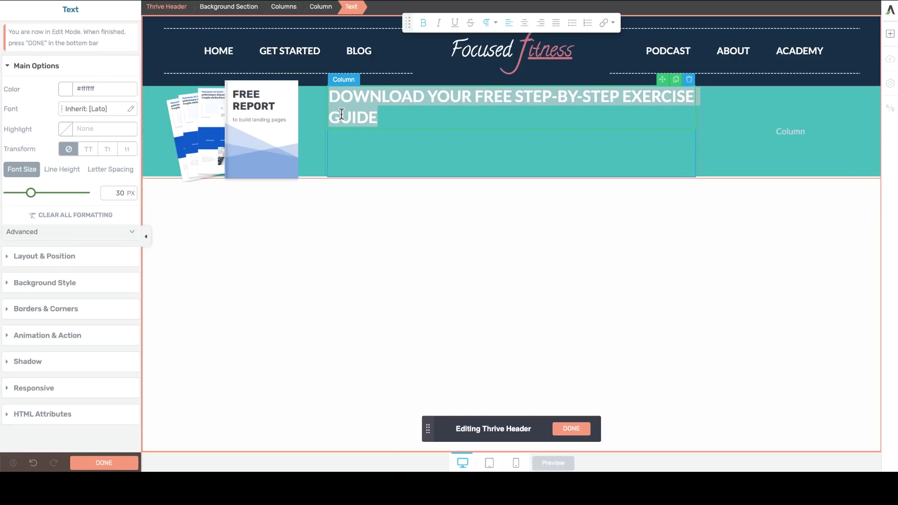
{"action": "left_click", "coordinate": [397, 117]}
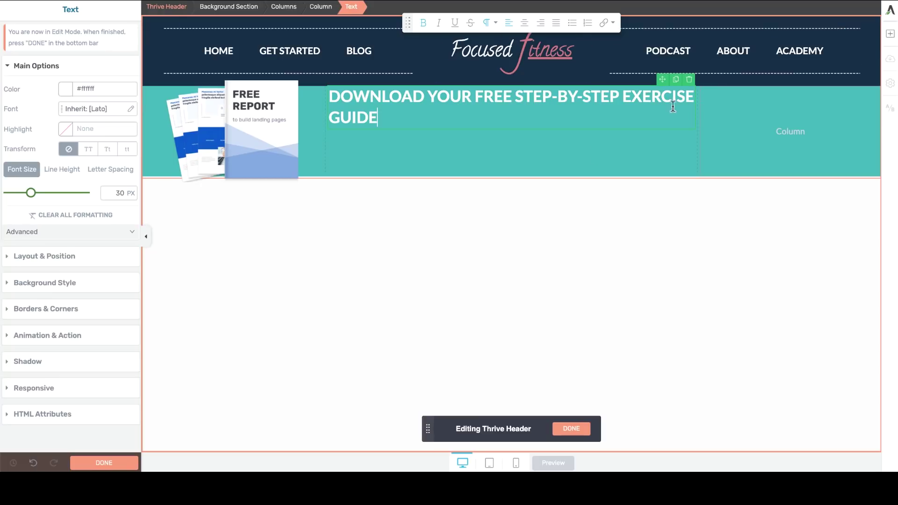
Duplicate the headline, paste the 'Get instant access' subheading into it, and make it italic at 23 px.
{"action": "left_click", "coordinate": [676, 88]}
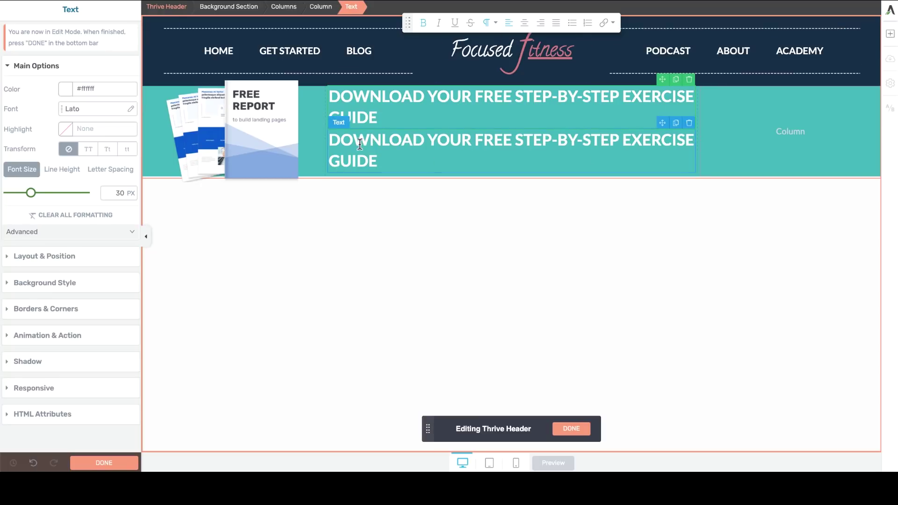
{"action": "triple_click", "coordinate": [360, 144]}
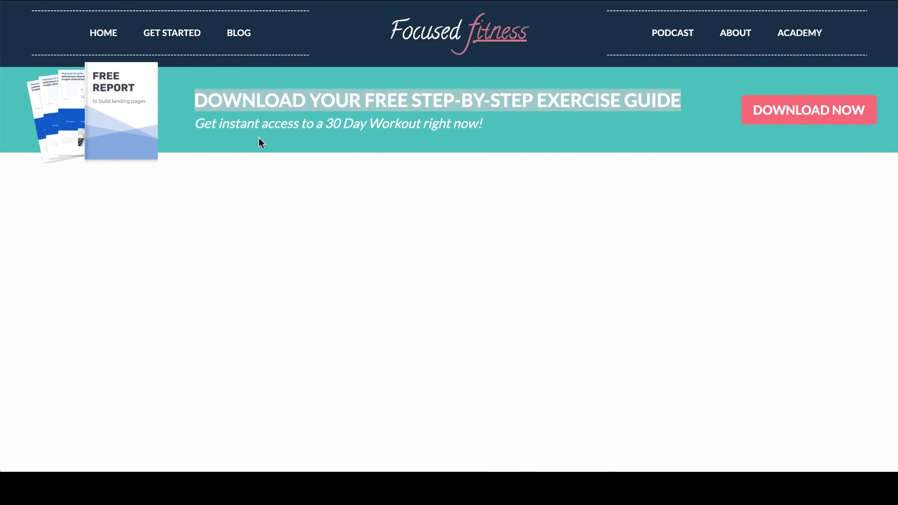
{"action": "triple_click", "coordinate": [229, 125]}
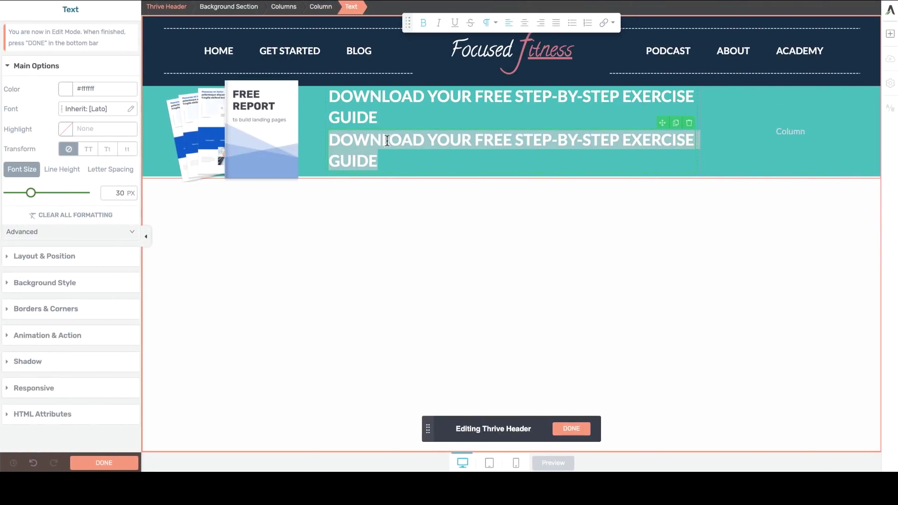
{"action": "type", "text": "Get instant access to a 30 Day Workout right now!"}
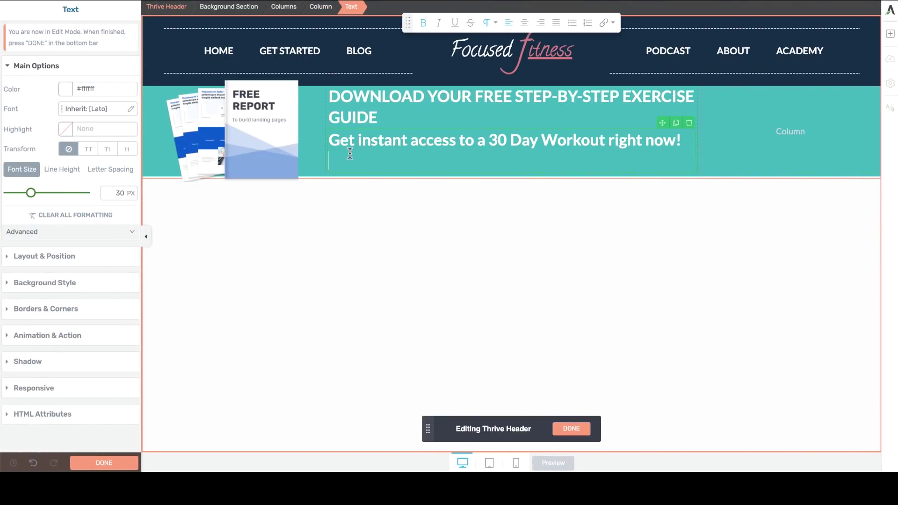
{"action": "key", "text": "BackSpace"}
{"action": "left_click_drag", "start_coordinate": [331, 141], "coordinate": [682, 141]}
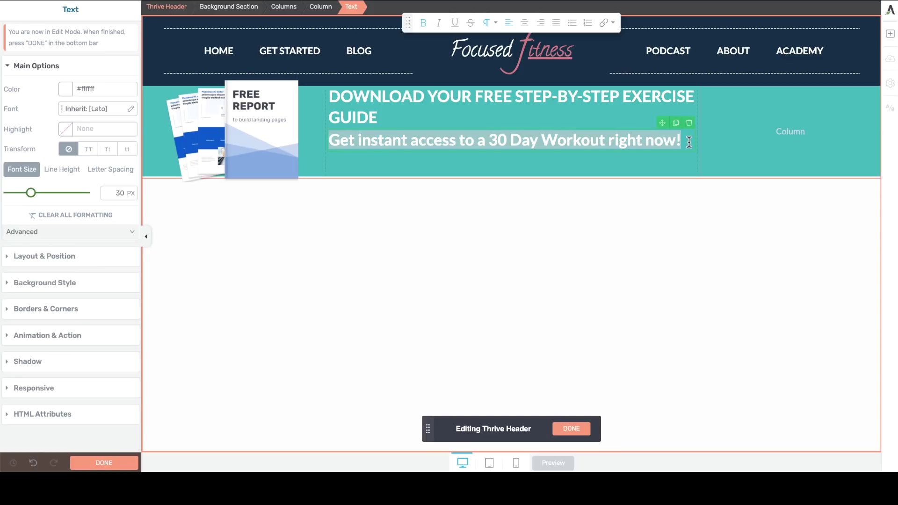
{"action": "key", "text": "ctrl+i"}
{"action": "left_click_drag", "start_coordinate": [31, 192], "coordinate": [27, 197]}
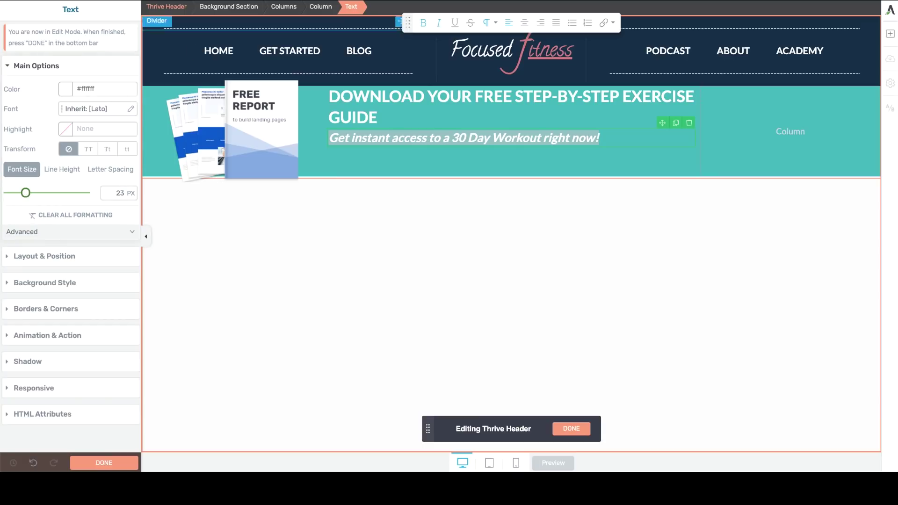
{"action": "left_click", "coordinate": [283, 6]}
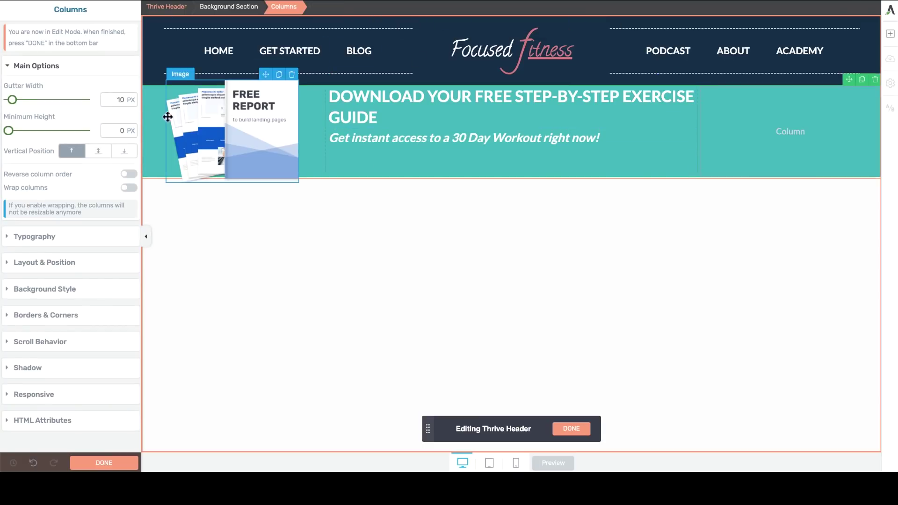
Set the teal bar columns' vertical position to middle, then hide and restore the sidebar.
{"action": "left_click", "coordinate": [99, 150]}
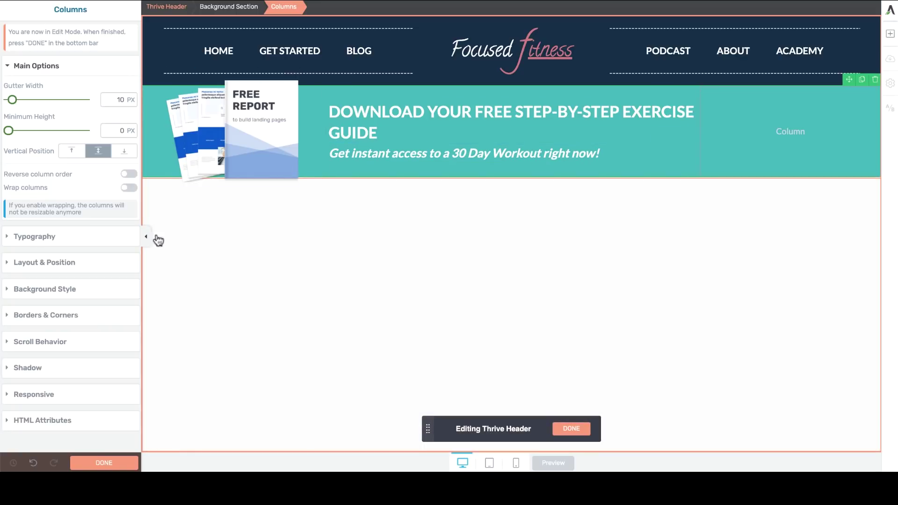
{"action": "left_click", "coordinate": [157, 237]}
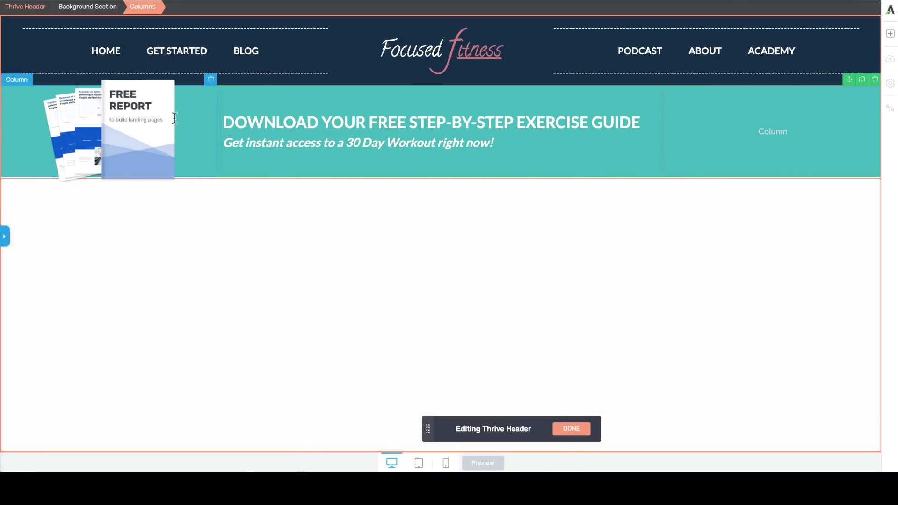
{"action": "left_click", "coordinate": [4, 236]}
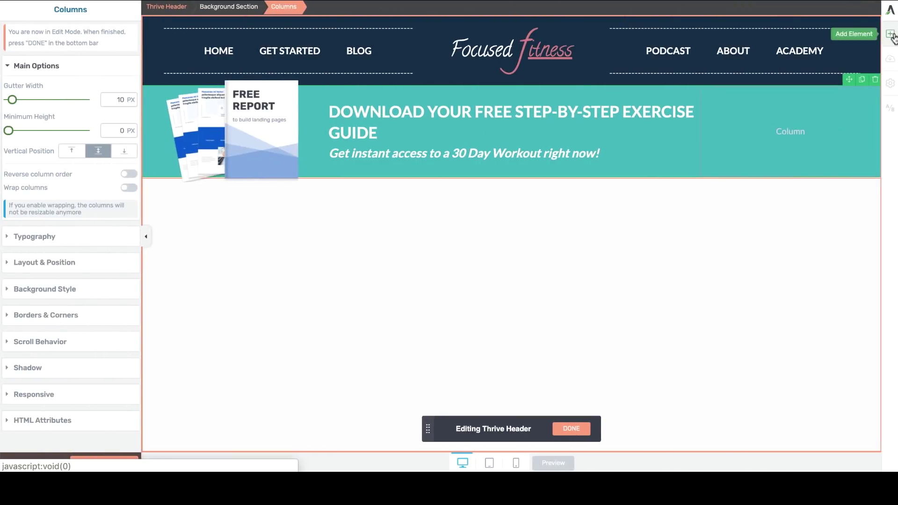
Add a medium pink #f76275 button to the right teal column with 6 px rounded corners.
{"action": "left_click", "coordinate": [891, 35]}
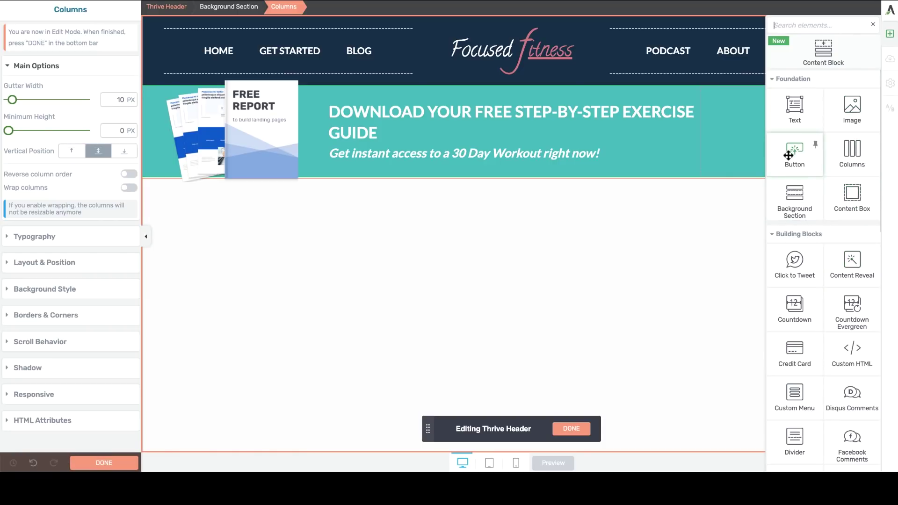
{"action": "mouse_move", "coordinate": [795, 152]}
{"action": "left_mouse_down"}
{"action": "mouse_move", "coordinate": [729, 141]}
{"action": "mouse_move", "coordinate": [786, 140]}
{"action": "left_mouse_up"}
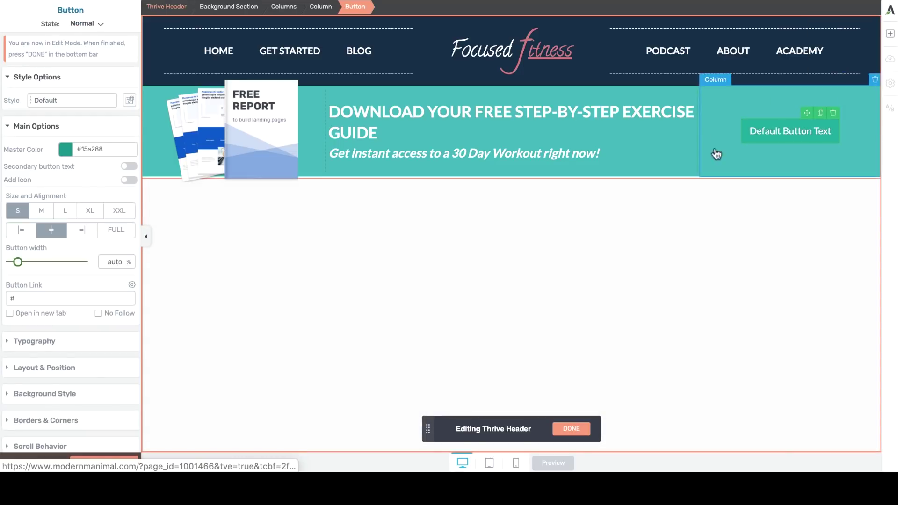
{"action": "left_click", "coordinate": [65, 148]}
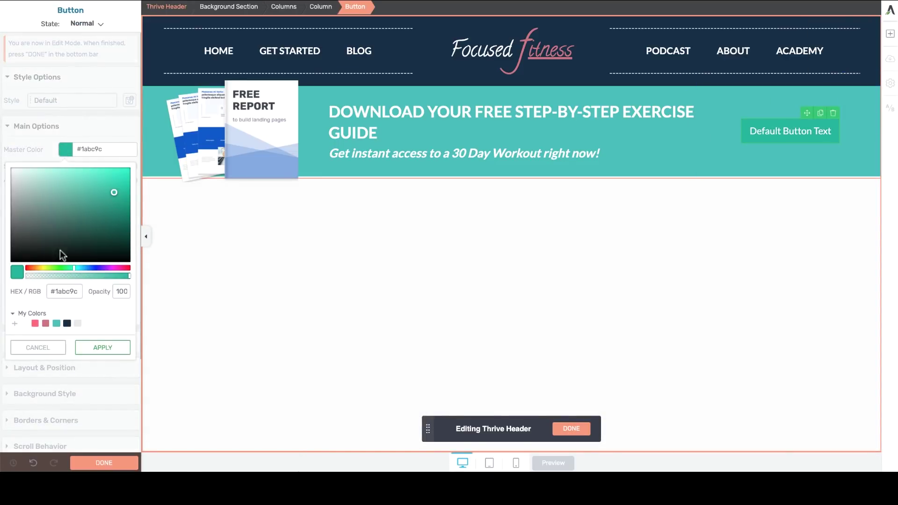
{"action": "left_click", "coordinate": [36, 322]}
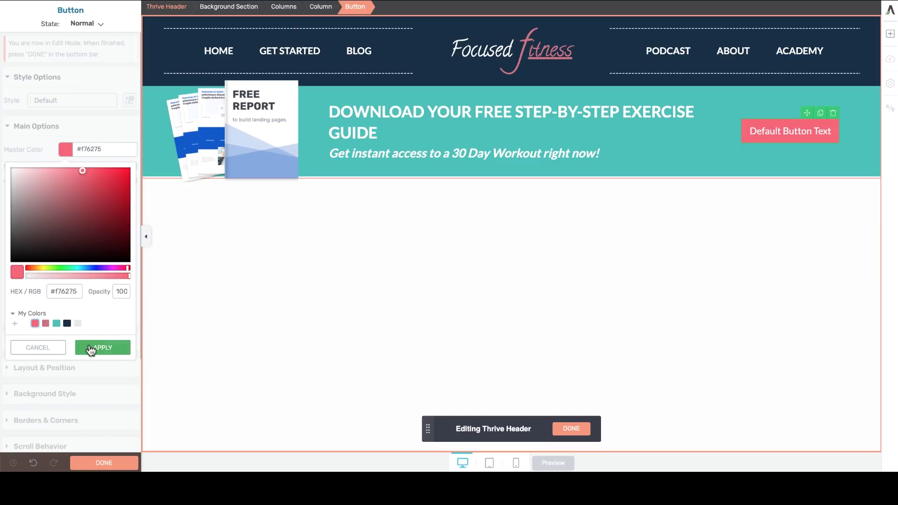
{"action": "left_click", "coordinate": [97, 349]}
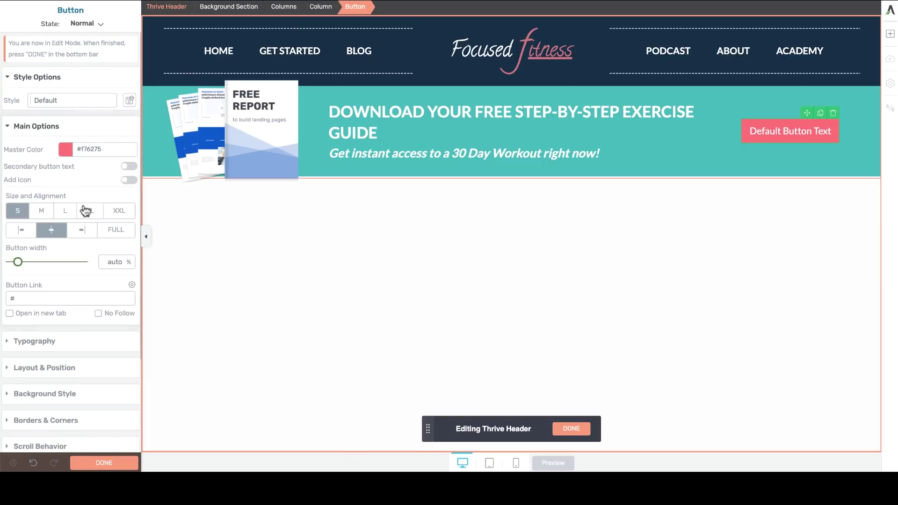
{"action": "left_click", "coordinate": [41, 212]}
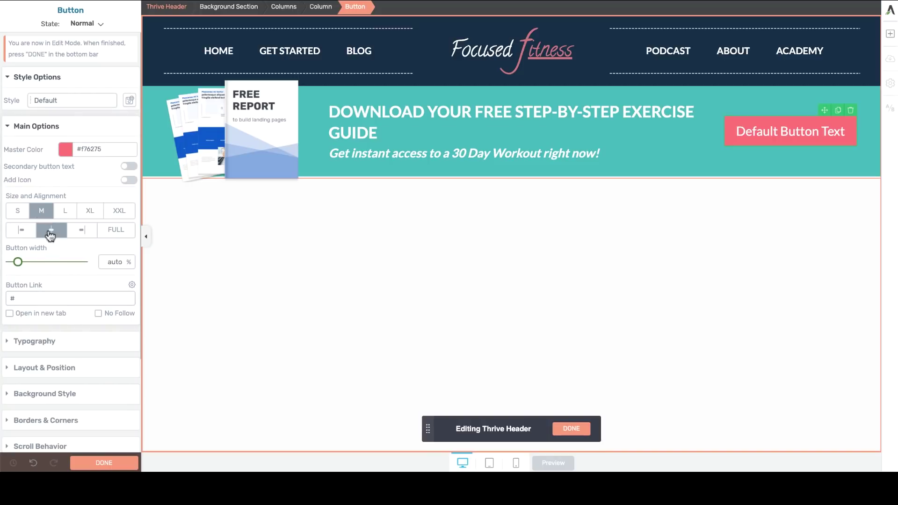
{"action": "scroll", "coordinate": [44, 392], "scroll_direction": "down", "scroll_amount": 3}
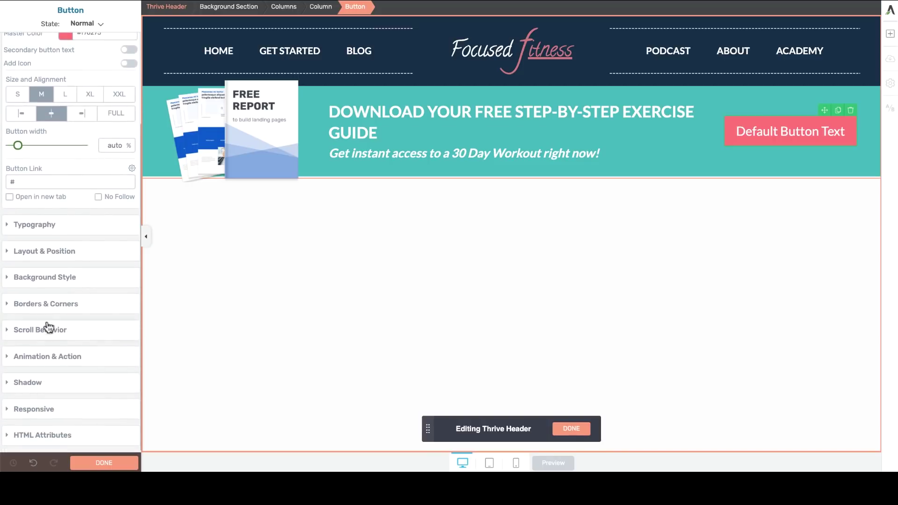
{"action": "left_click", "coordinate": [33, 304]}
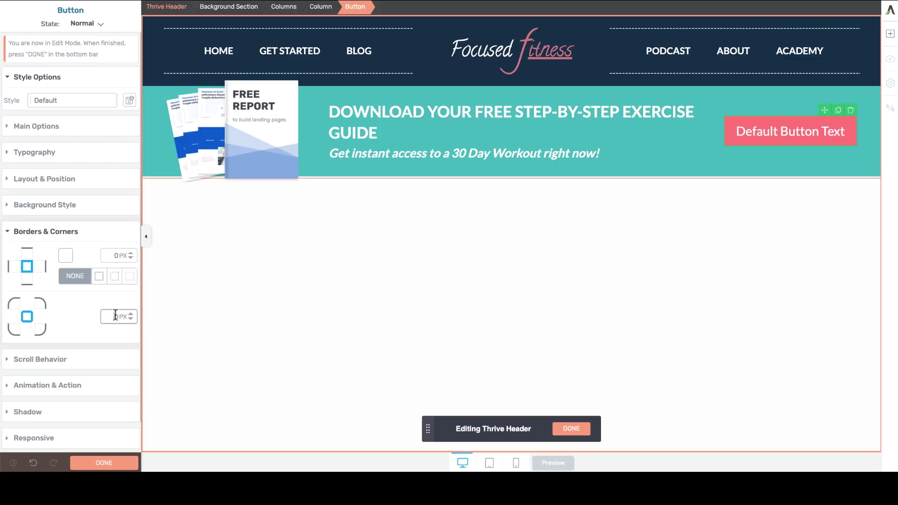
{"action": "type", "text": "6"}
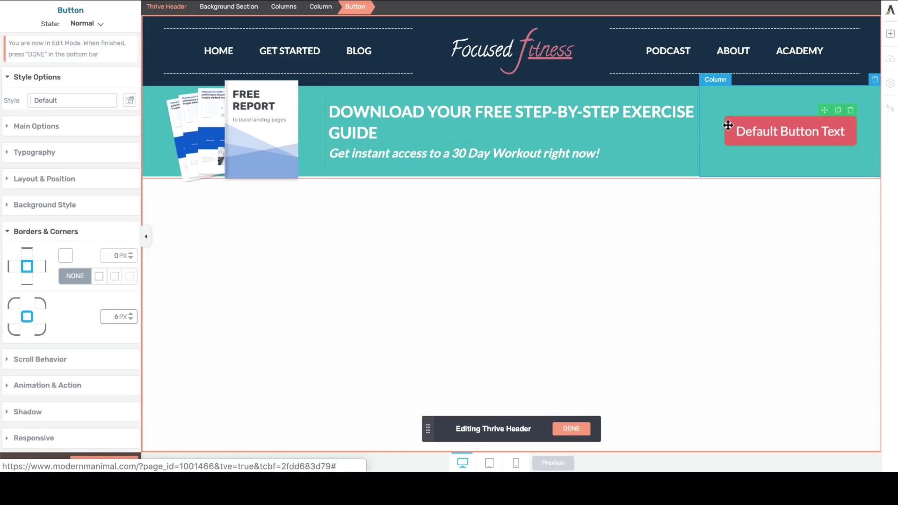
Change the button label to DOWNLOAD NOW and bring up its Button Link field.
{"action": "left_click", "coordinate": [742, 132]}
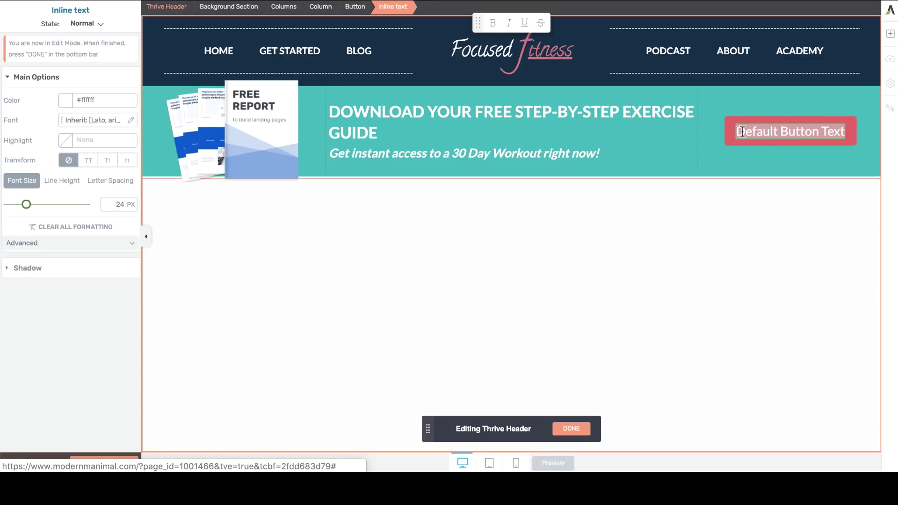
{"action": "type", "text": "DOWNLOAD N"}
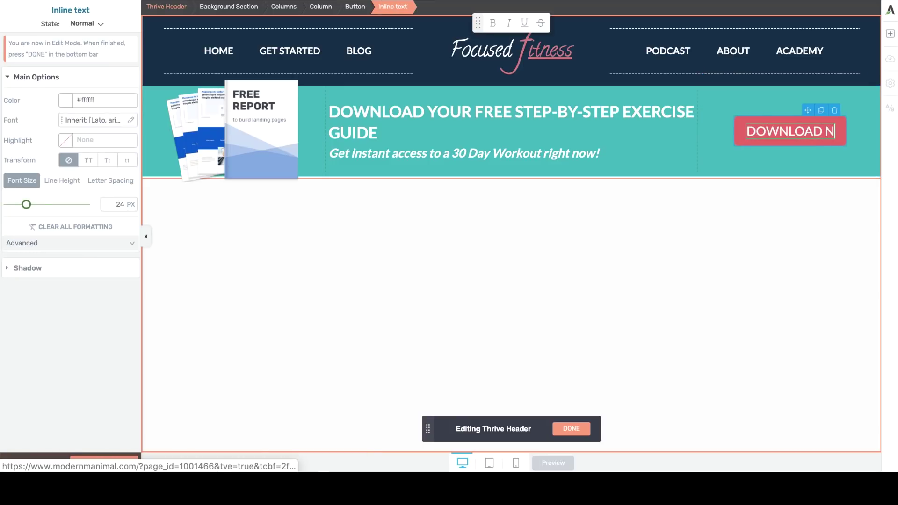
{"action": "type", "text": "OW"}
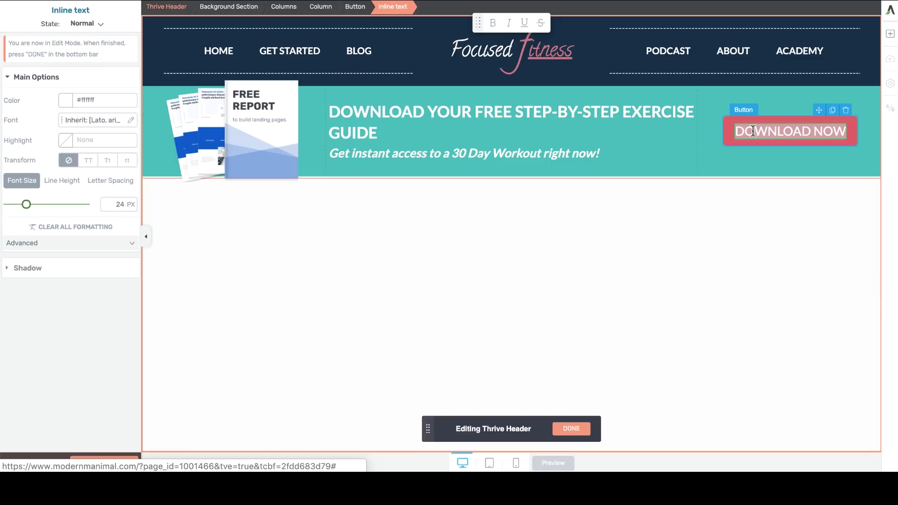
{"action": "left_click", "coordinate": [851, 135]}
{"action": "left_click", "coordinate": [852, 134]}
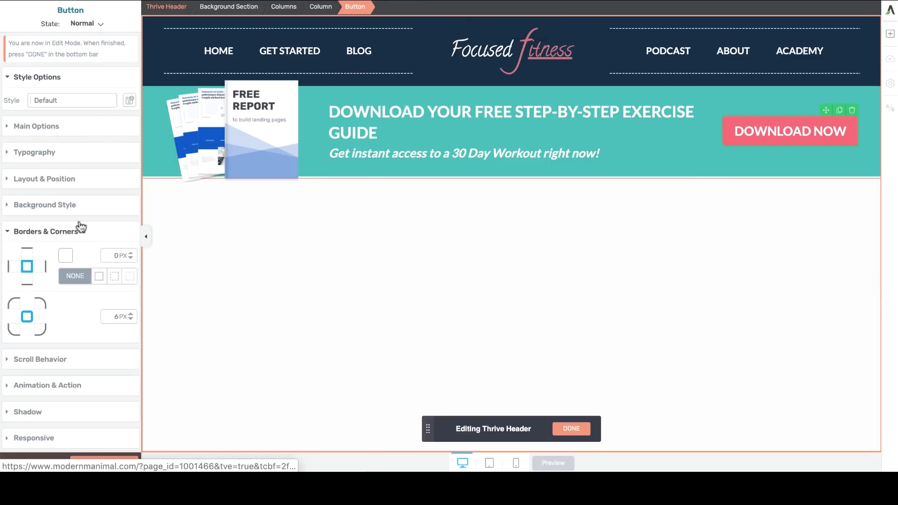
{"action": "left_click", "coordinate": [36, 127]}
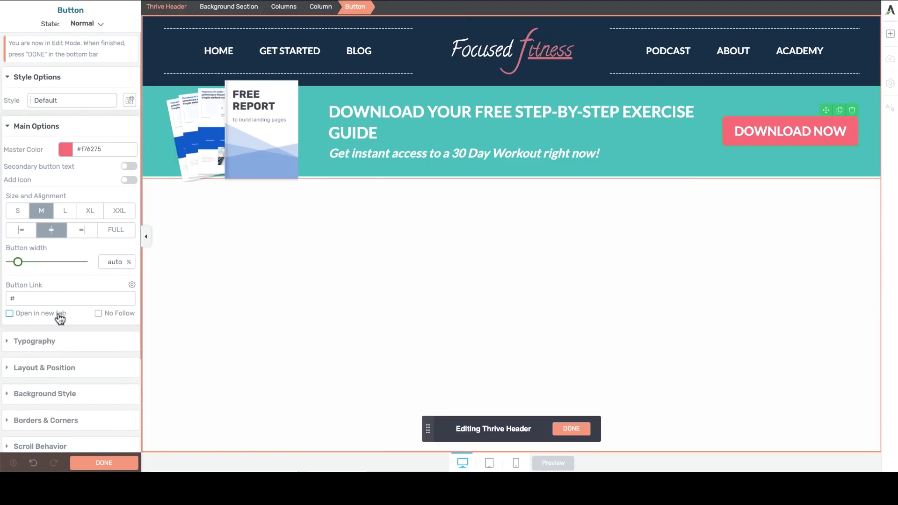
{"action": "left_click", "coordinate": [15, 298]}
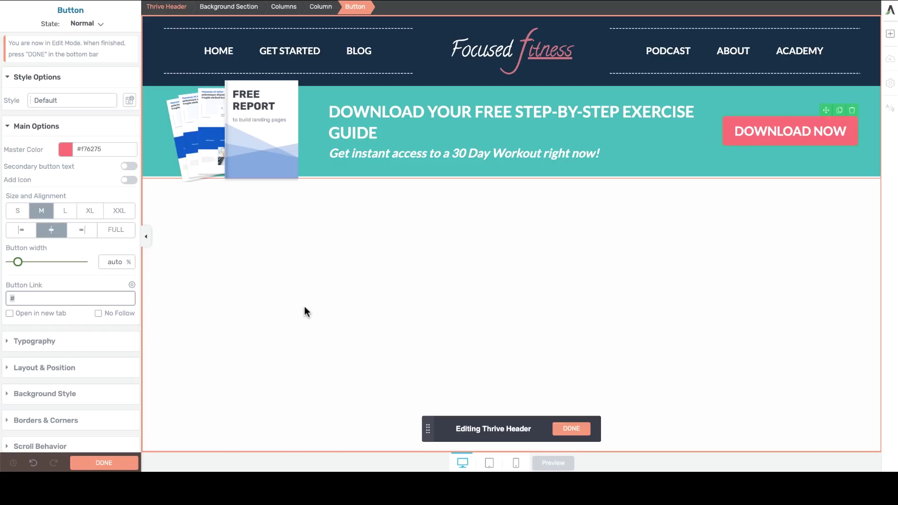
Preview the header at tablet size and inspect the left and right hamburger menus.
{"action": "left_click", "coordinate": [489, 463]}
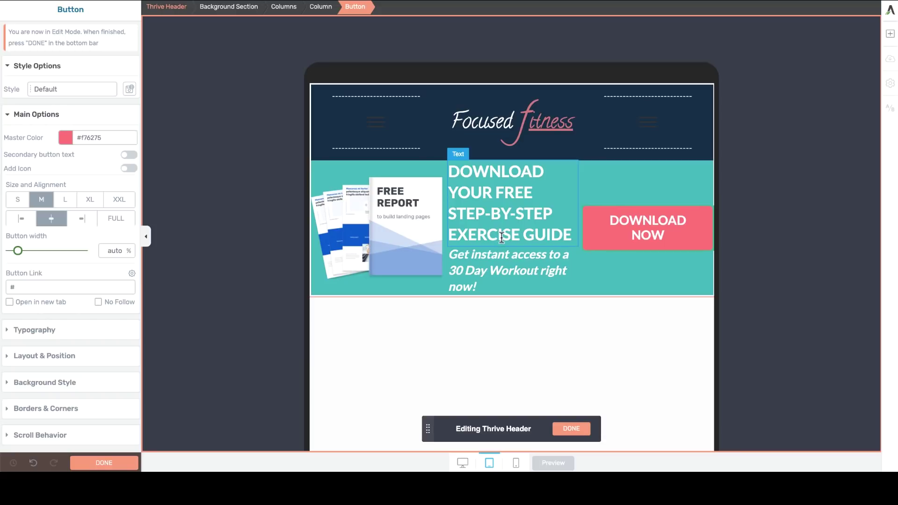
{"action": "left_click", "coordinate": [383, 131]}
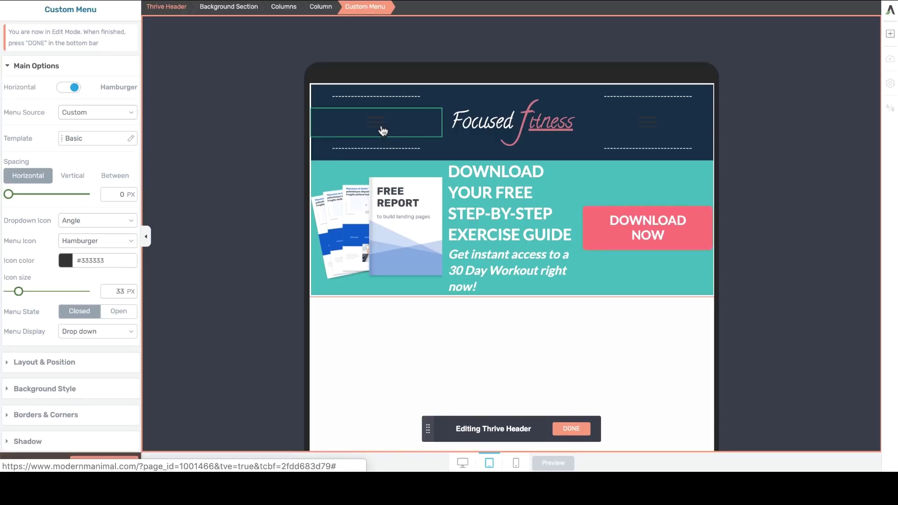
{"action": "left_click", "coordinate": [641, 125]}
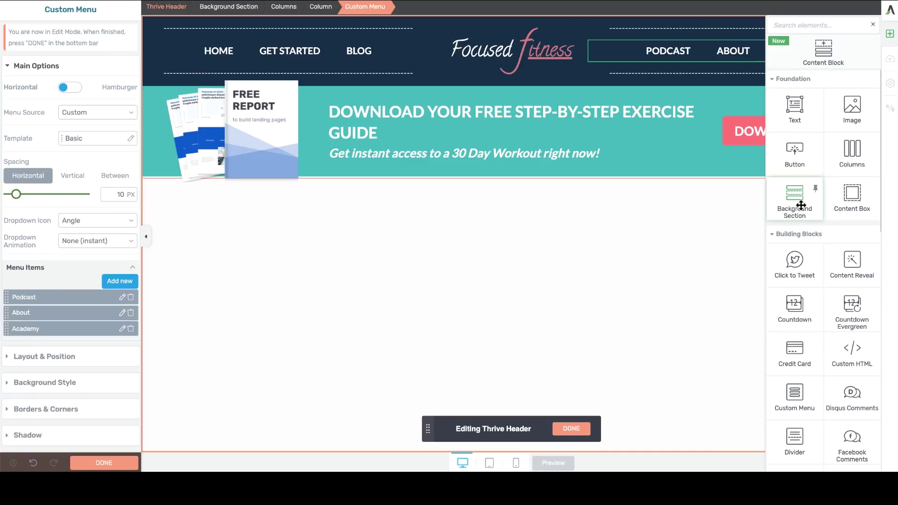
Insert a Background Section above the header, set its padding to 0, and fill it teal #44c2b9.
{"action": "left_click_drag", "start_coordinate": [799, 203], "coordinate": [539, 38]}
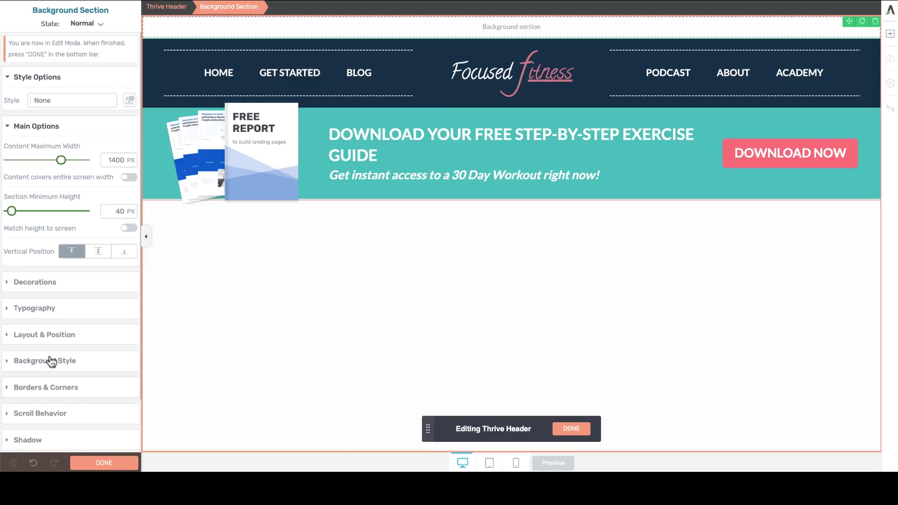
{"action": "left_click", "coordinate": [43, 335]}
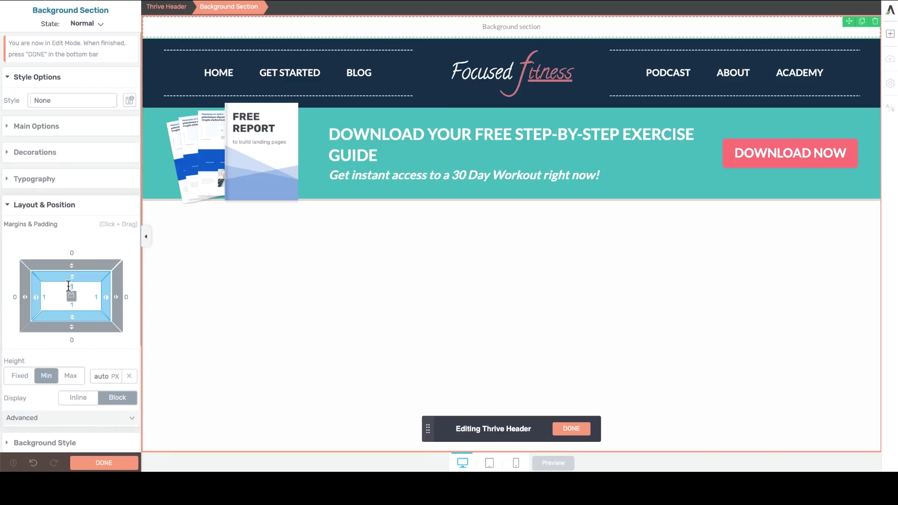
{"action": "left_click_drag", "start_coordinate": [69, 284], "coordinate": [69, 296]}
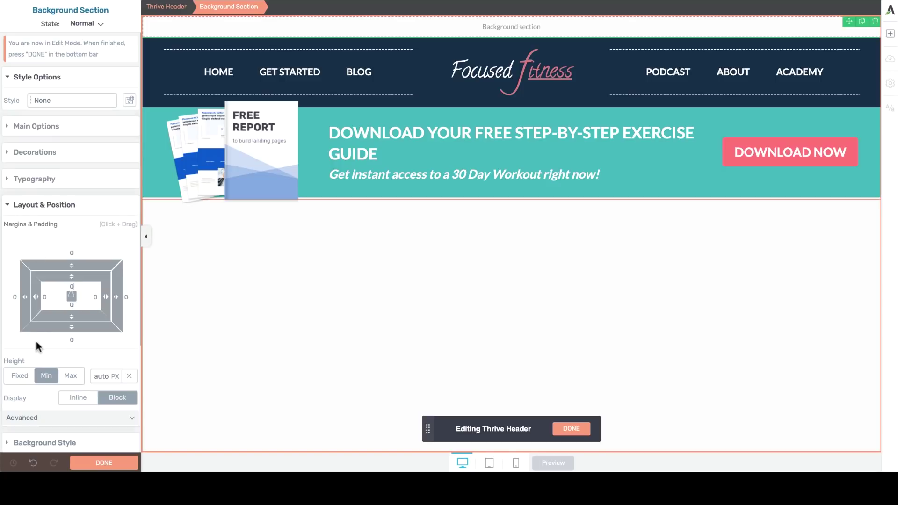
{"action": "scroll", "coordinate": [36, 341], "scroll_direction": "down", "scroll_amount": 3}
{"action": "left_click", "coordinate": [29, 304]}
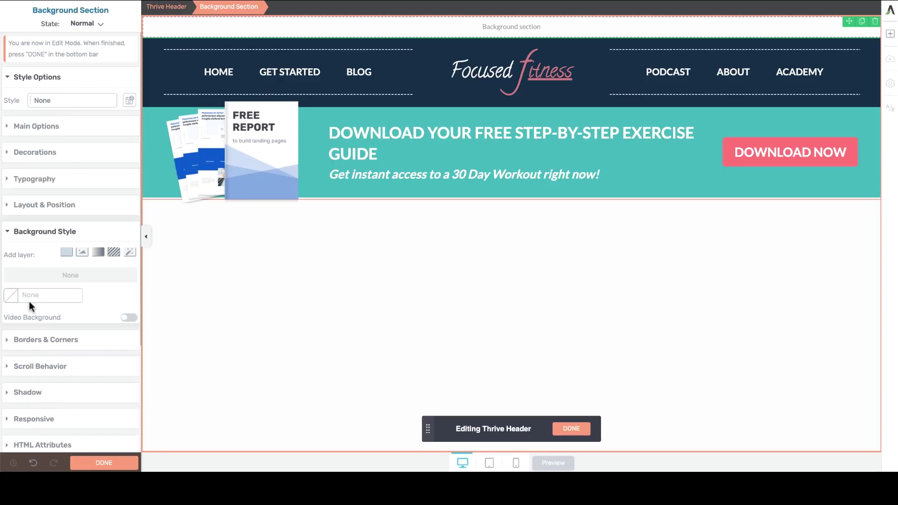
{"action": "left_click", "coordinate": [16, 294]}
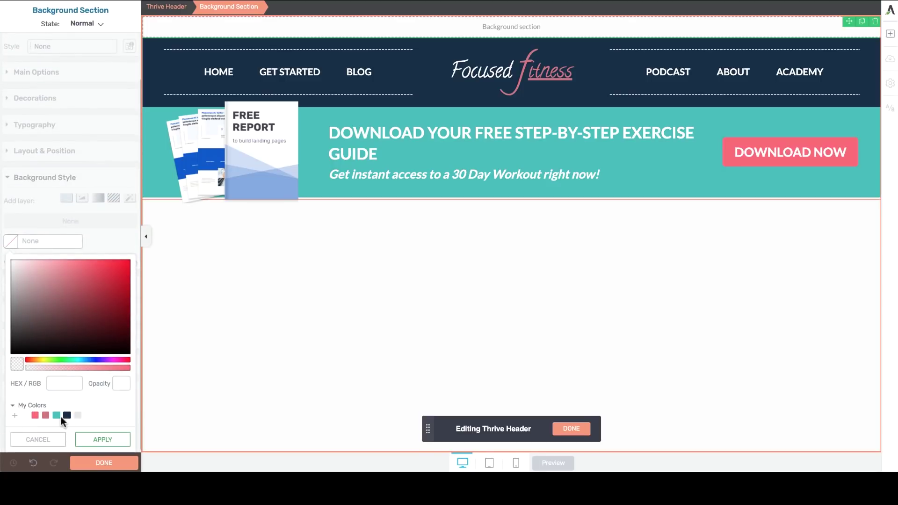
{"action": "left_click", "coordinate": [60, 415]}
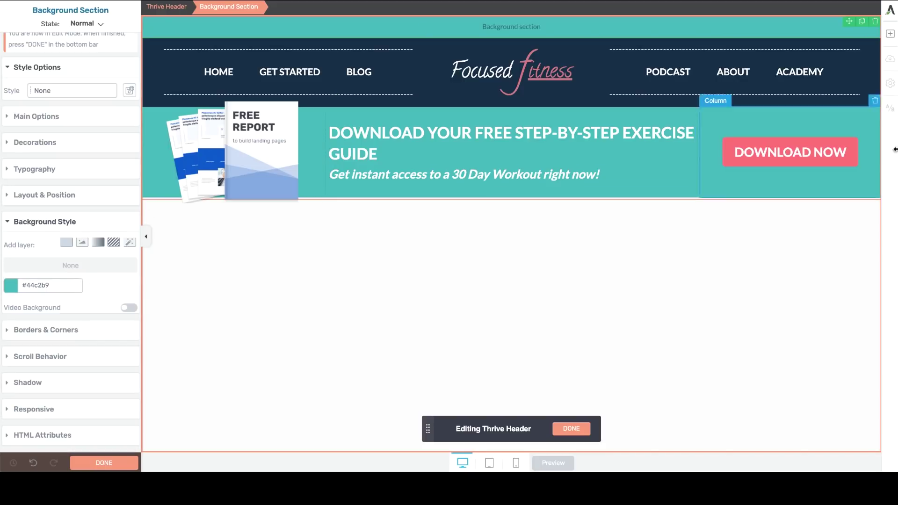
Duplicate the HOME, GET STARTED, BLOG menu and move the copy into the teal section.
{"action": "left_click", "coordinate": [890, 33]}
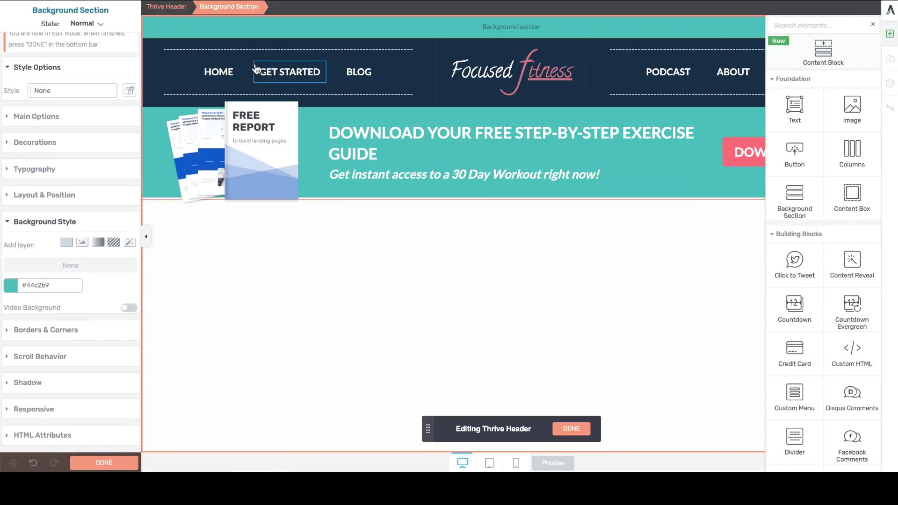
{"action": "left_click", "coordinate": [217, 71]}
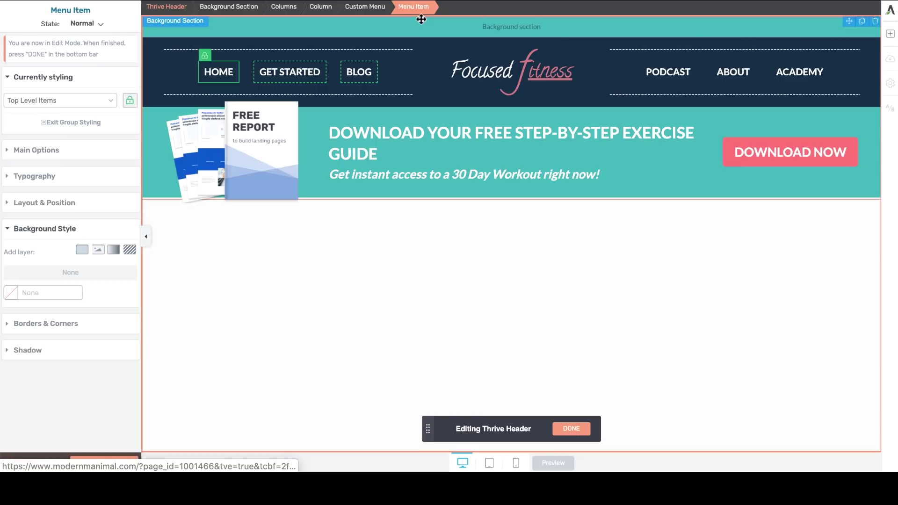
{"action": "left_click", "coordinate": [365, 7]}
{"action": "left_click", "coordinate": [415, 55]}
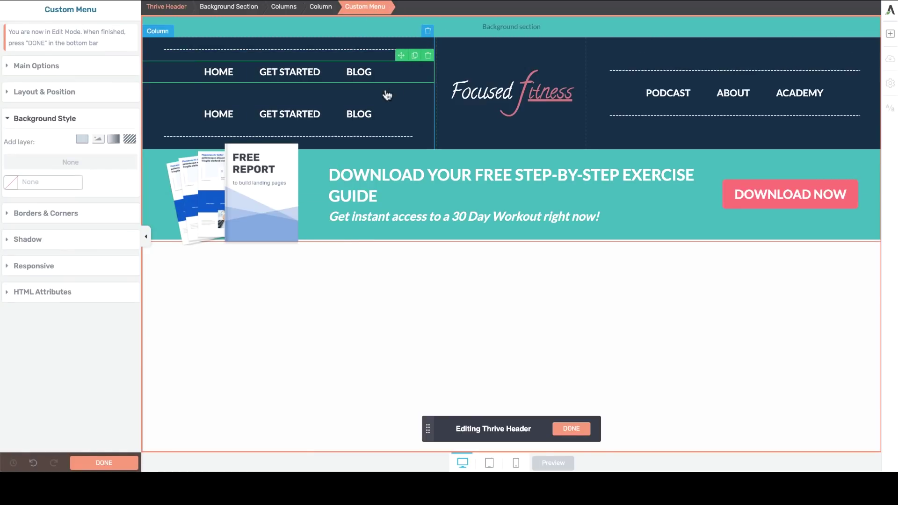
{"action": "left_click_drag", "start_coordinate": [401, 55], "coordinate": [501, 22]}
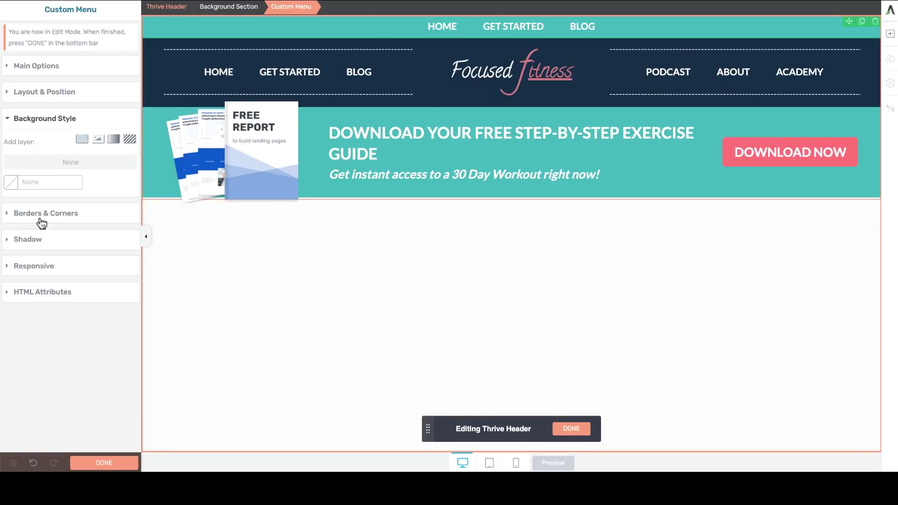
Give the teal section 20 px padding all round so the menu sits centred.
{"action": "left_click", "coordinate": [244, 9]}
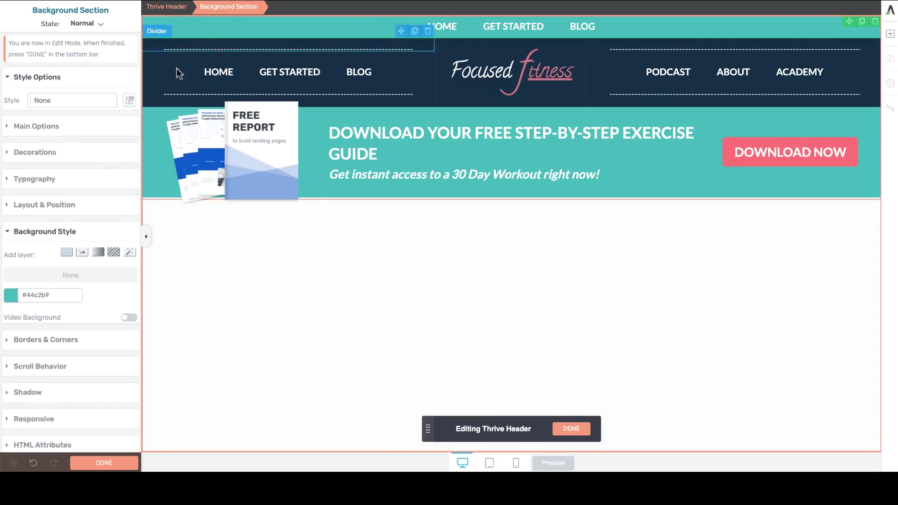
{"action": "left_click", "coordinate": [29, 209]}
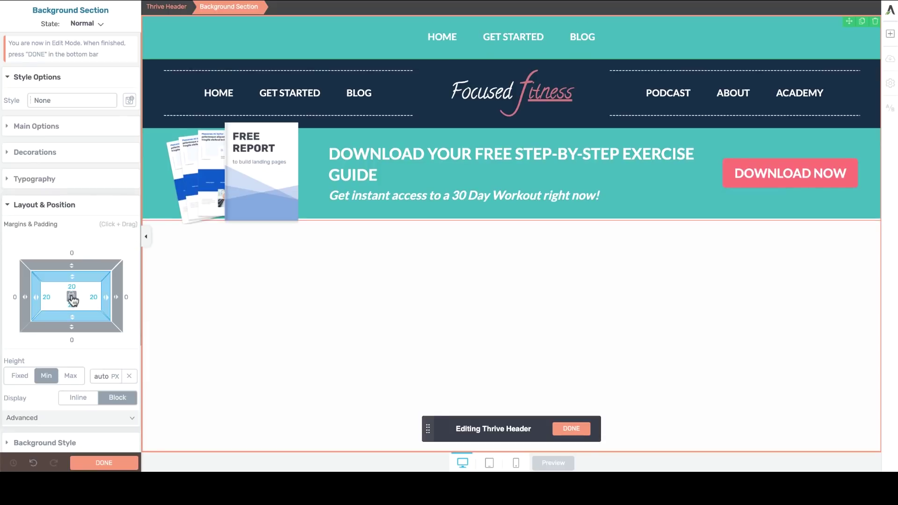
{"action": "left_click", "coordinate": [428, 28]}
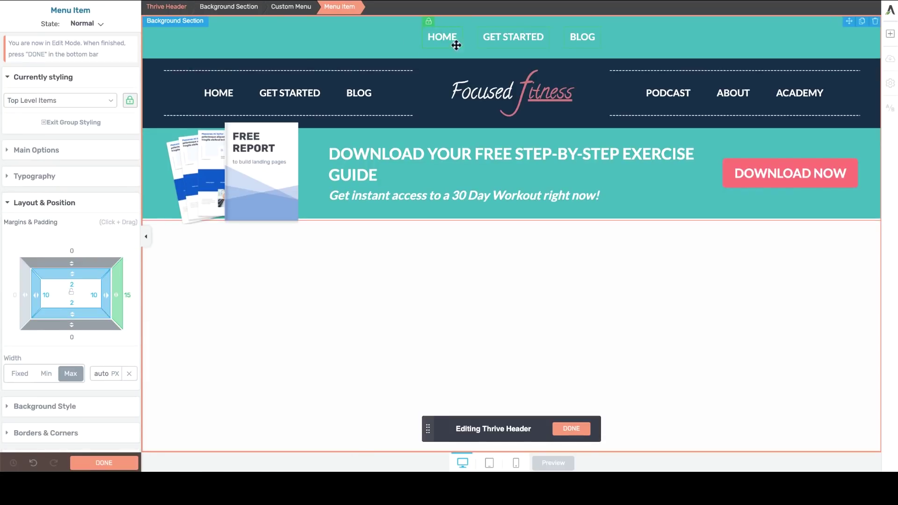
{"action": "left_click", "coordinate": [489, 464]}
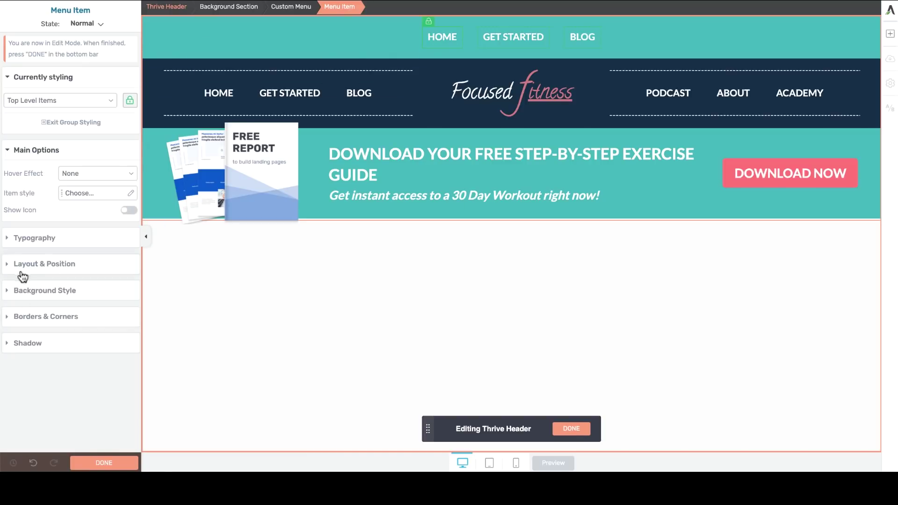
Add three new items to the teal bar's menu.
{"action": "left_click", "coordinate": [284, 7]}
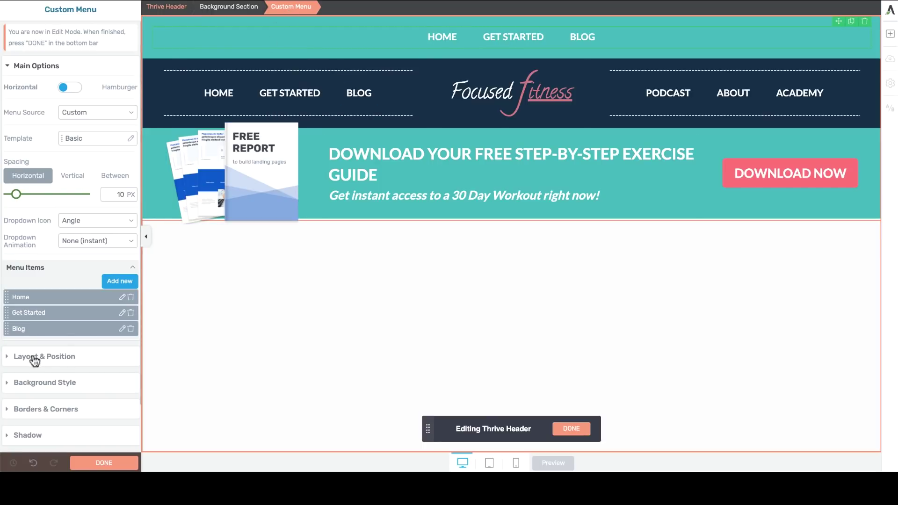
{"action": "left_click", "coordinate": [123, 282]}
{"action": "left_click", "coordinate": [122, 282]}
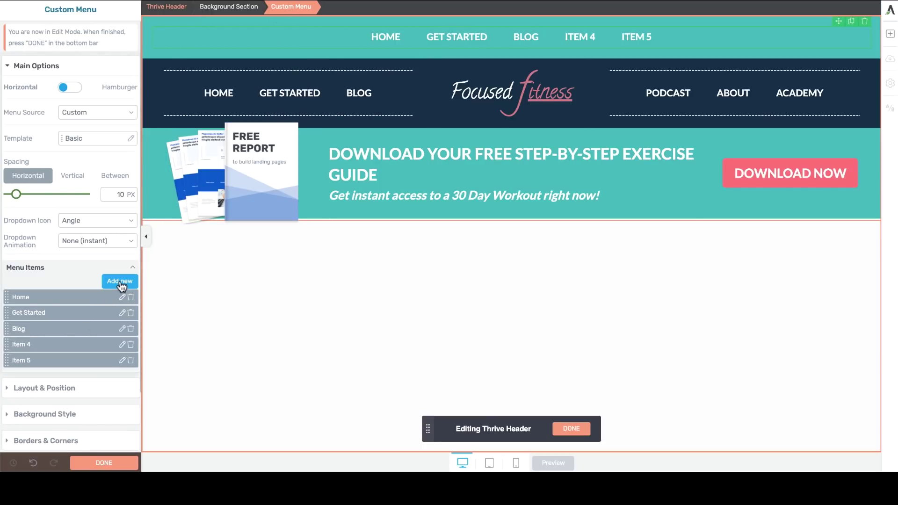
{"action": "left_click", "coordinate": [124, 283]}
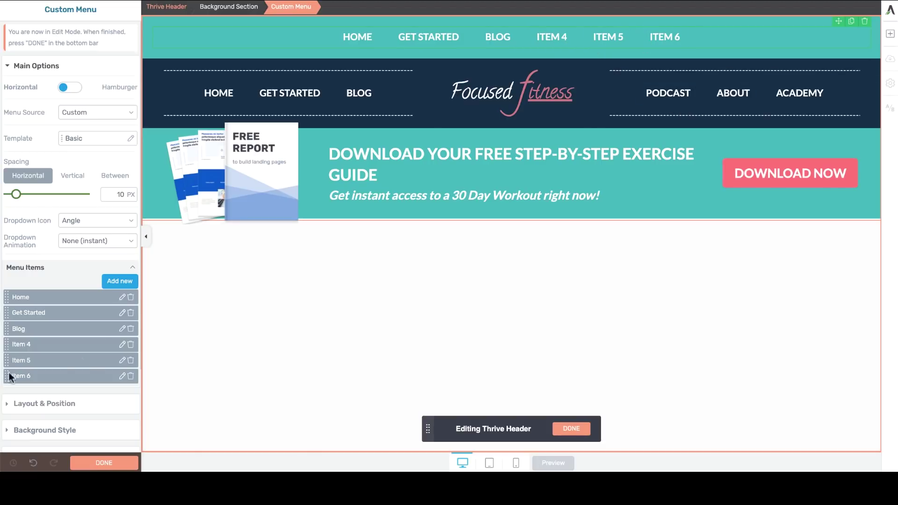
Rename Item 4 to Podcast and Item 5 to About, and begin renaming Item 6.
{"action": "left_click", "coordinate": [121, 344]}
{"action": "type", "text": "Podcast"}
{"action": "left_click", "coordinate": [100, 439]}
{"action": "left_click", "coordinate": [121, 360]}
{"action": "type", "text": "About"}
{"action": "left_click", "coordinate": [100, 439]}
{"action": "left_click", "coordinate": [122, 376]}
Name the sixth item Academy and make the tablet hamburger icon white.
{"action": "type", "text": "Academy"}
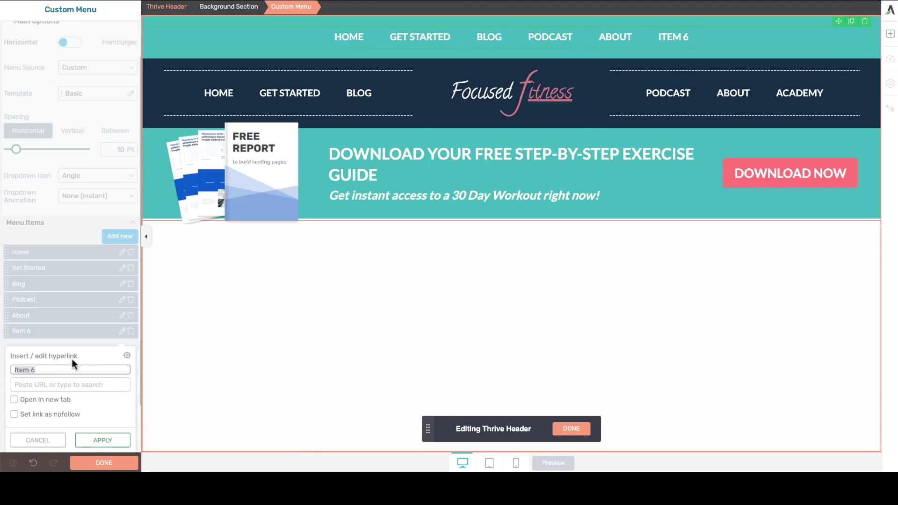
{"action": "left_click", "coordinate": [489, 463]}
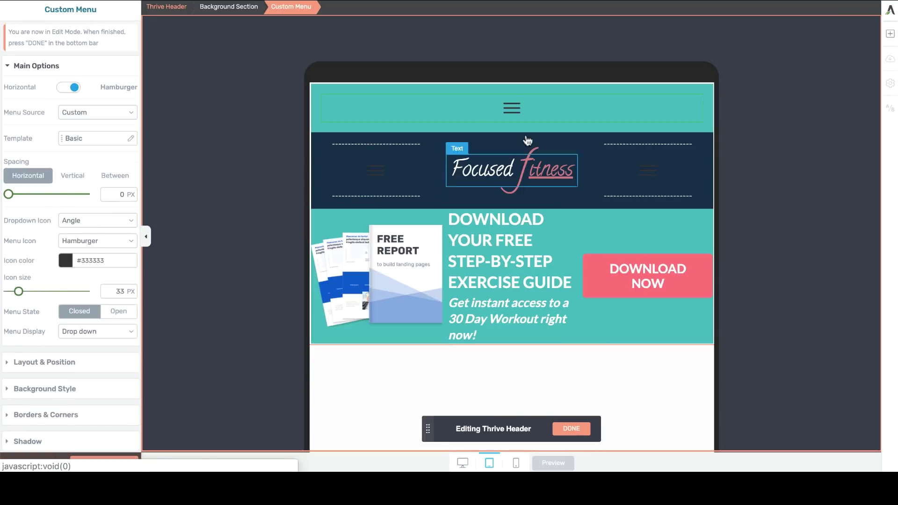
{"action": "left_click", "coordinate": [68, 263]}
{"action": "left_click_drag", "start_coordinate": [54, 287], "coordinate": [0, 248]}
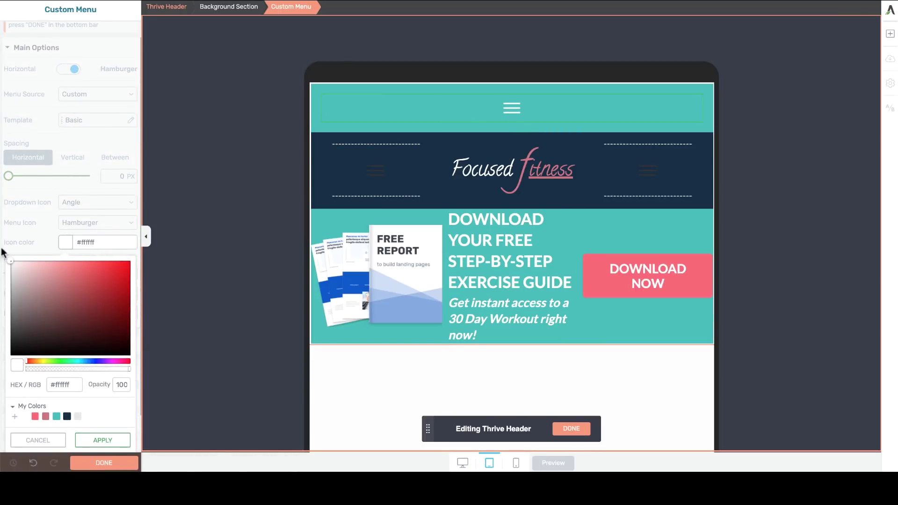
{"action": "left_click", "coordinate": [89, 439]}
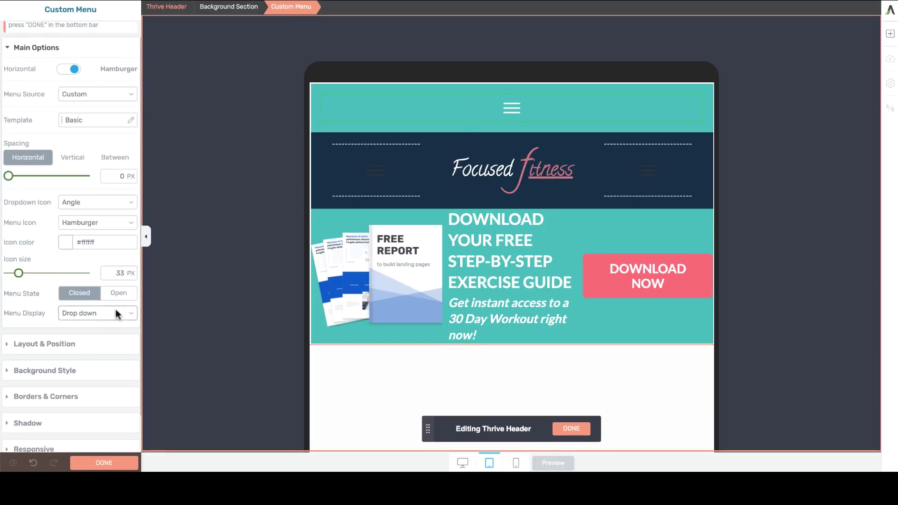
Show the hamburger dropdown open and make its menu item text black.
{"action": "left_click", "coordinate": [117, 292]}
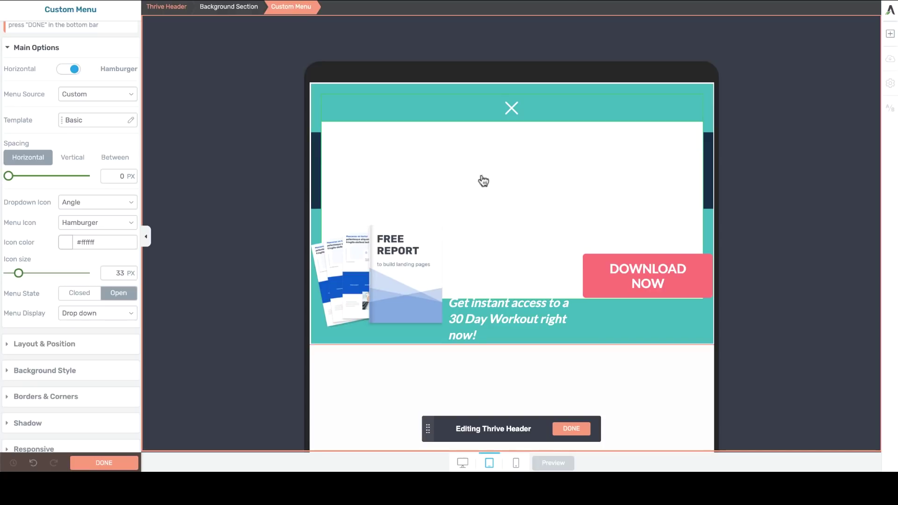
{"action": "left_click", "coordinate": [505, 171]}
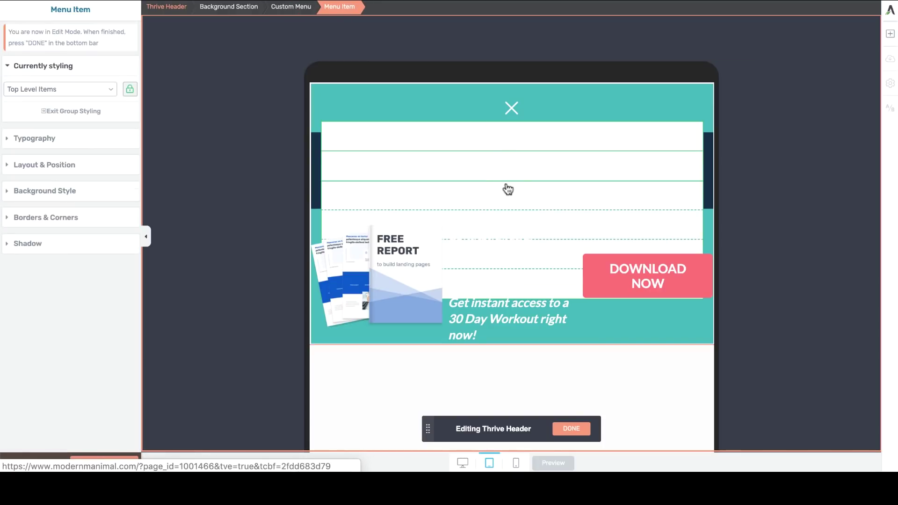
{"action": "left_click", "coordinate": [35, 139]}
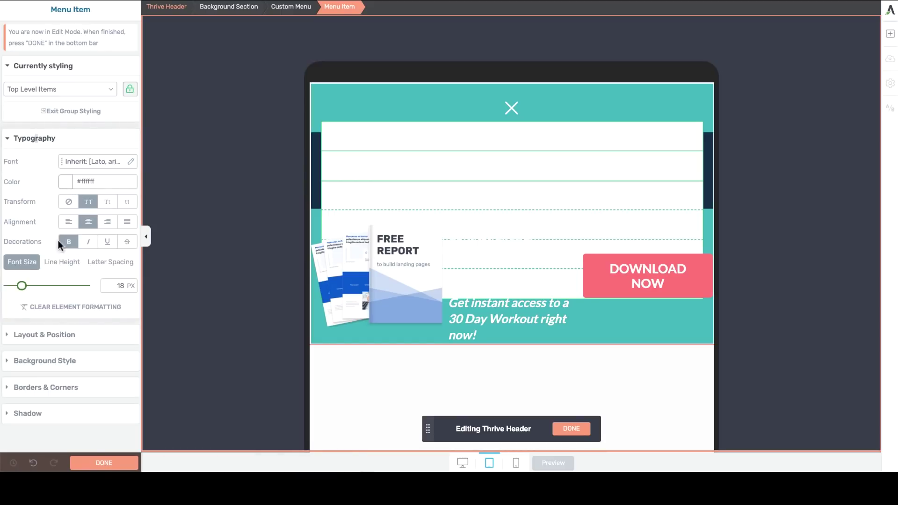
{"action": "left_click", "coordinate": [66, 182]}
{"action": "left_click_drag", "start_coordinate": [72, 227], "coordinate": [0, 364]}
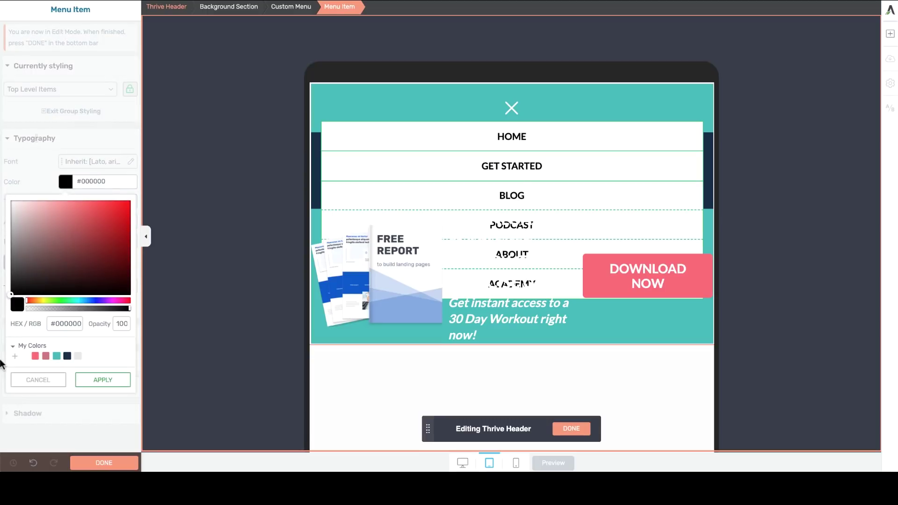
{"action": "left_click", "coordinate": [106, 383]}
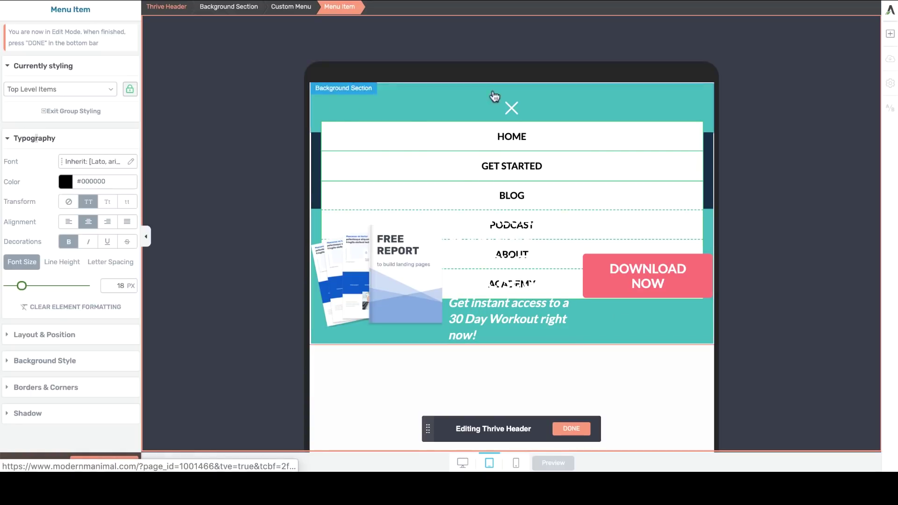
Switch the navigation menu's state to Open to check it, then back to Closed.
{"action": "left_click", "coordinate": [358, 118]}
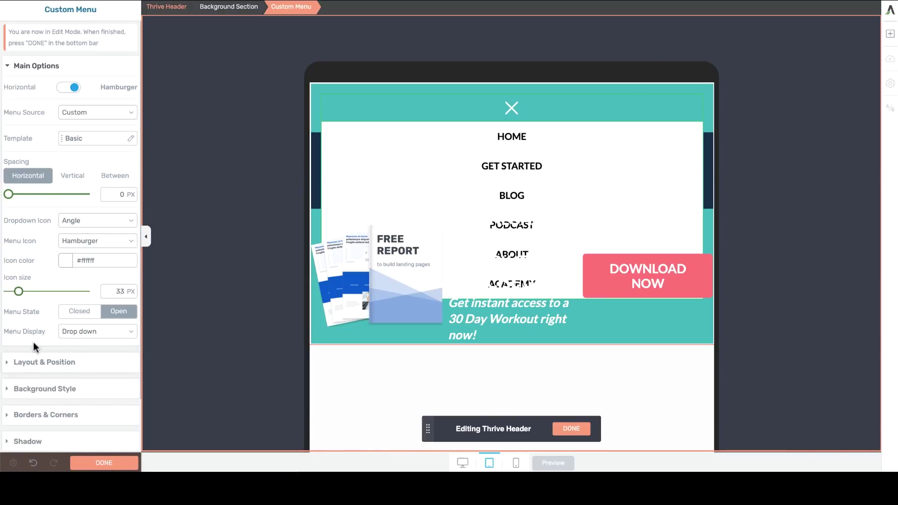
{"action": "scroll", "coordinate": [37, 393], "scroll_direction": "down", "scroll_amount": 2}
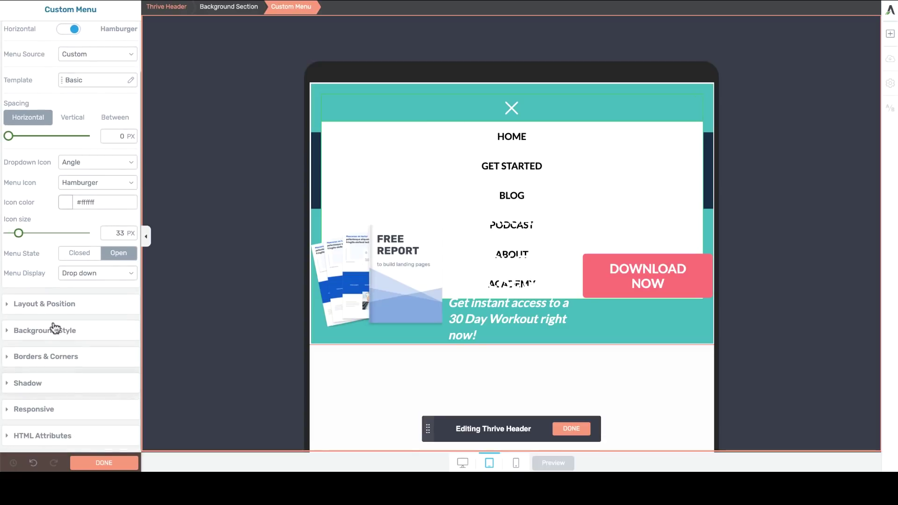
{"action": "left_click", "coordinate": [54, 304]}
{"action": "left_click", "coordinate": [36, 307]}
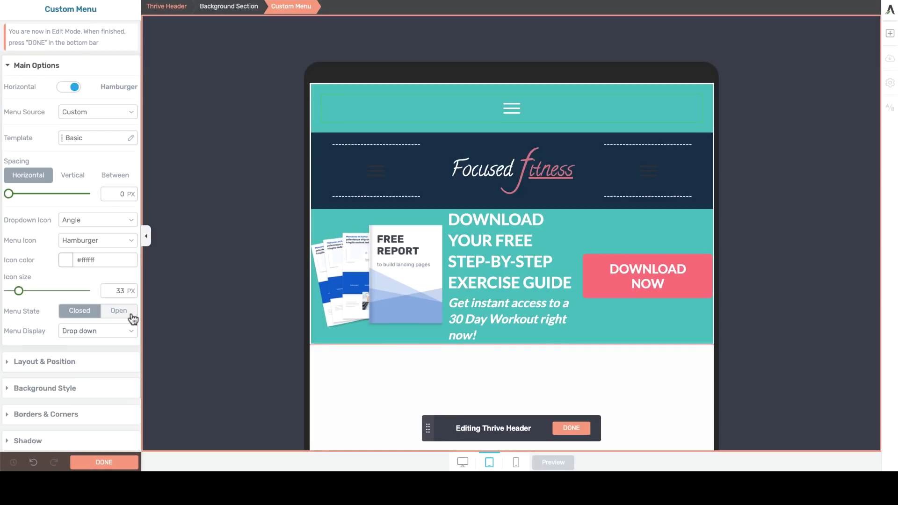
{"action": "left_click", "coordinate": [125, 312]}
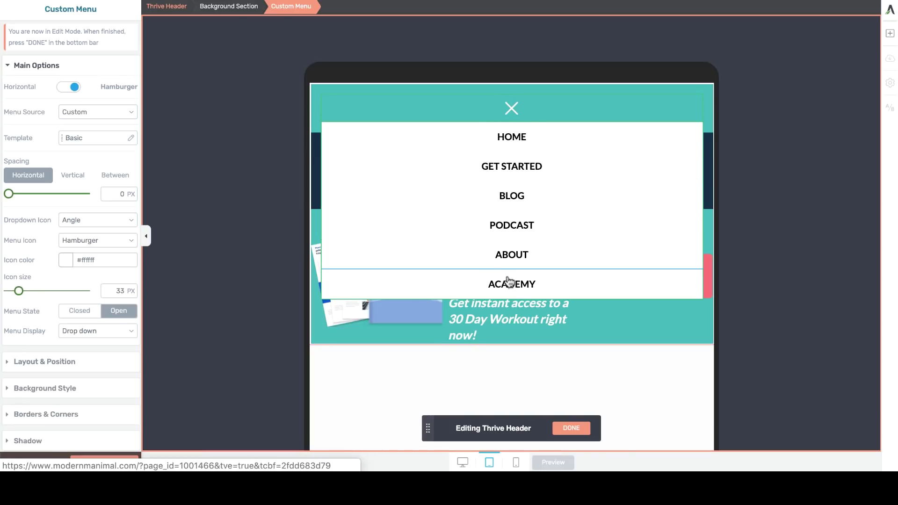
{"action": "left_click", "coordinate": [512, 108]}
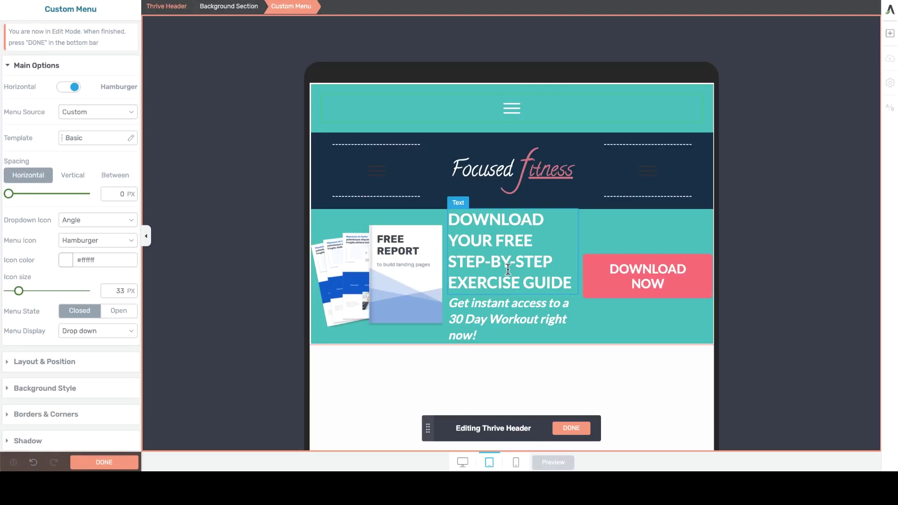
Hide the logo-bar divider and extra menu on tablet and mobile, keeping them desktop-only.
{"action": "left_click", "coordinate": [387, 146]}
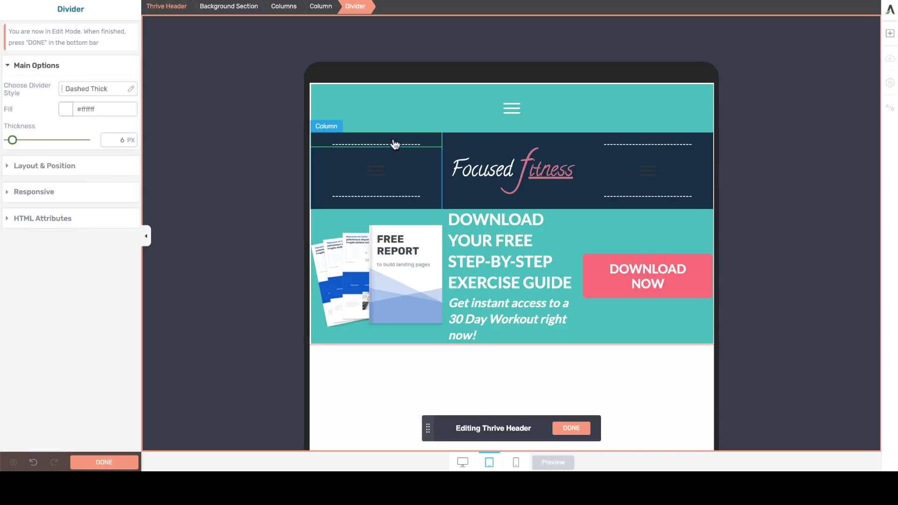
{"action": "left_click", "coordinate": [33, 192]}
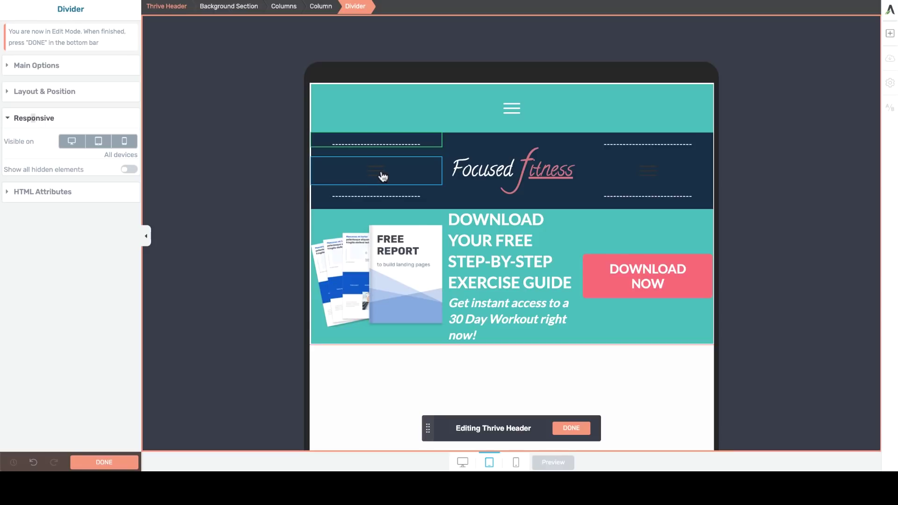
{"action": "left_click", "coordinate": [98, 141]}
{"action": "left_click", "coordinate": [124, 141]}
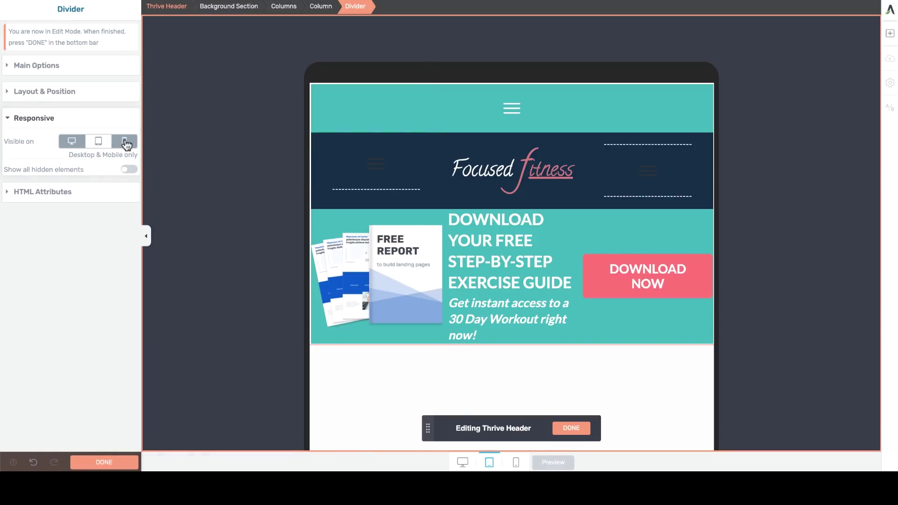
{"action": "left_click", "coordinate": [373, 169]}
{"action": "left_click", "coordinate": [98, 220]}
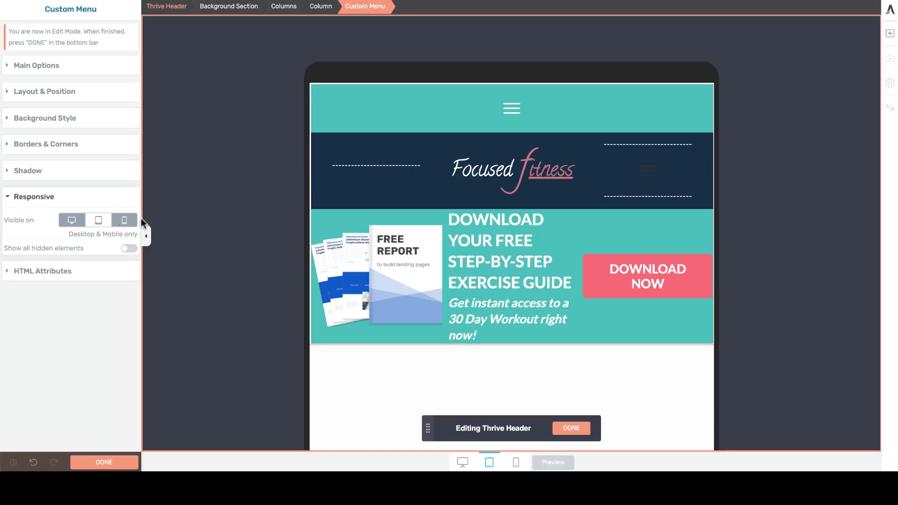
{"action": "left_click", "coordinate": [124, 220]}
{"action": "left_click", "coordinate": [354, 171]}
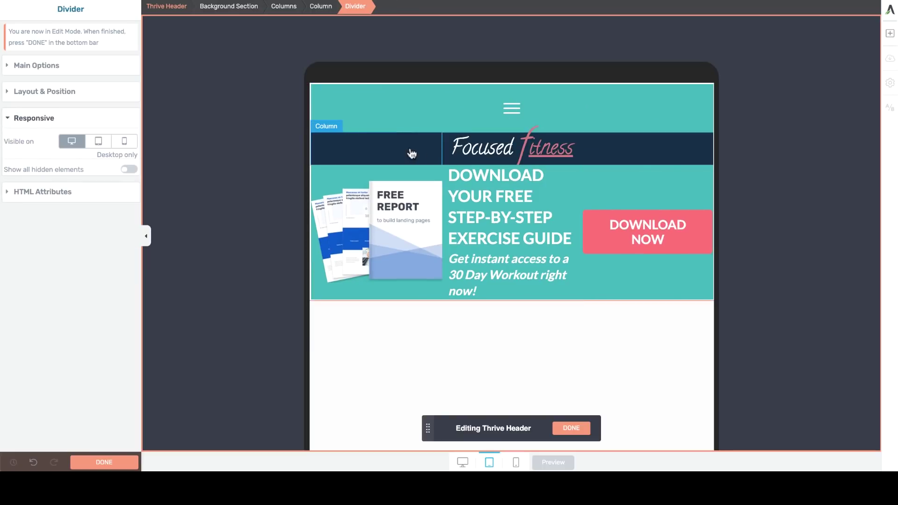
Set the dark logo row's columns to 105 px minimum height.
{"action": "left_click", "coordinate": [353, 151]}
{"action": "left_click", "coordinate": [283, 7]}
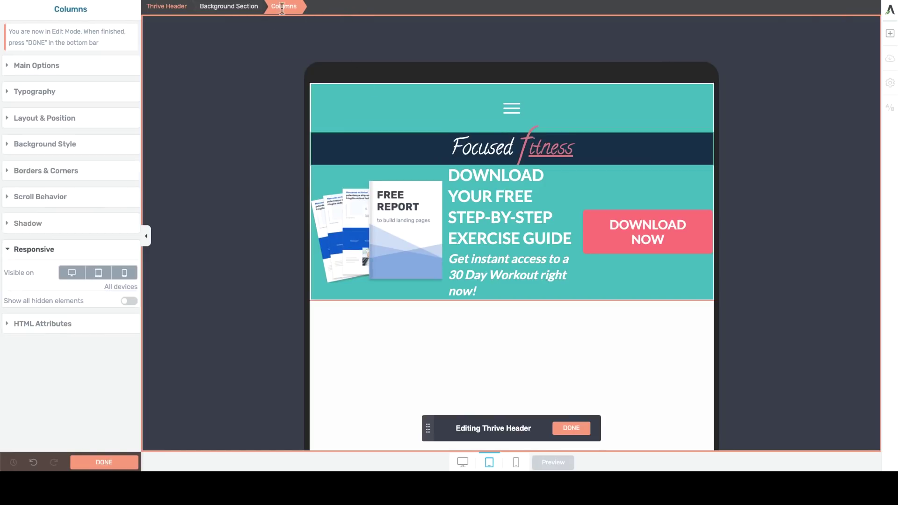
{"action": "left_click", "coordinate": [40, 64]}
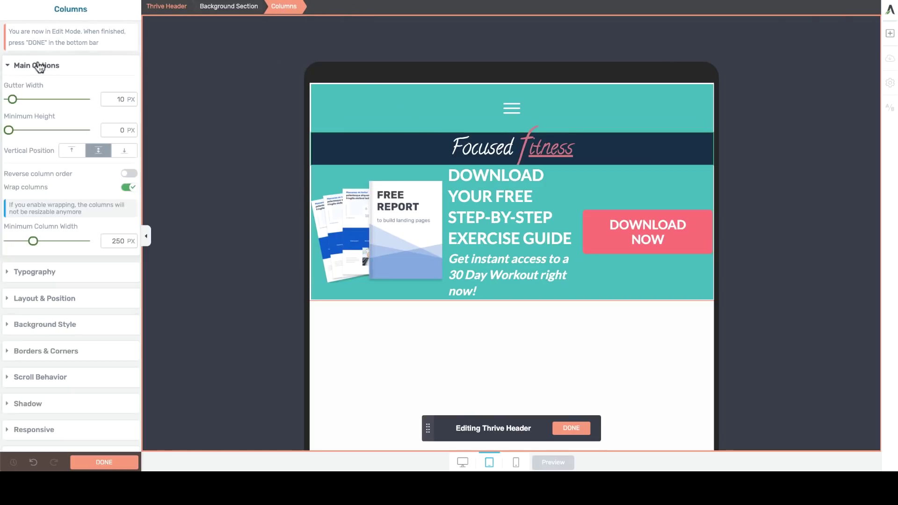
{"action": "left_click_drag", "start_coordinate": [13, 130], "coordinate": [17, 134]}
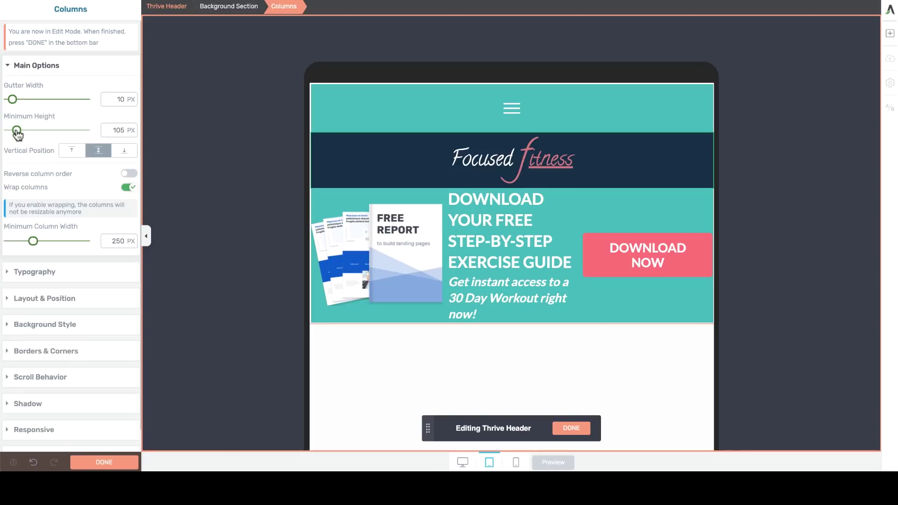
Reduce the header section's vertical padding to 10.
{"action": "left_click", "coordinate": [425, 131]}
{"action": "left_click", "coordinate": [60, 322]}
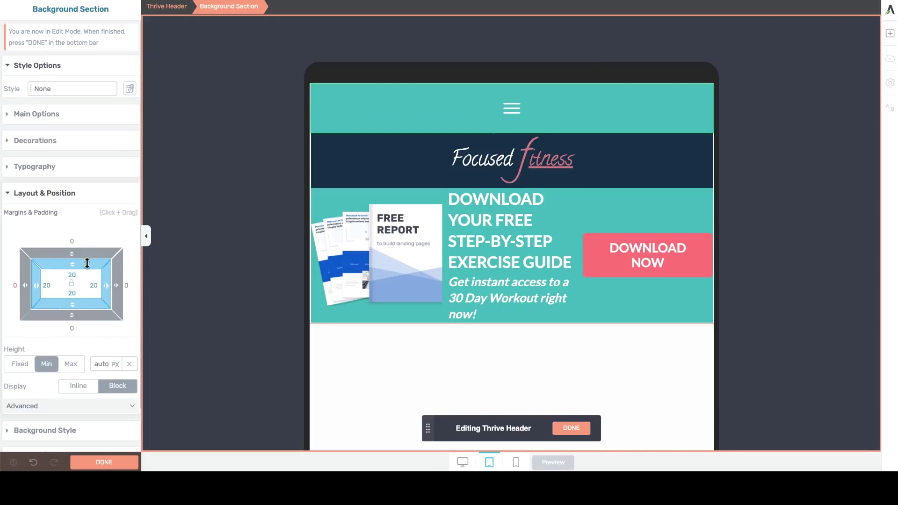
{"action": "left_click_drag", "start_coordinate": [77, 285], "coordinate": [71, 294]}
{"action": "left_click", "coordinate": [71, 293]}
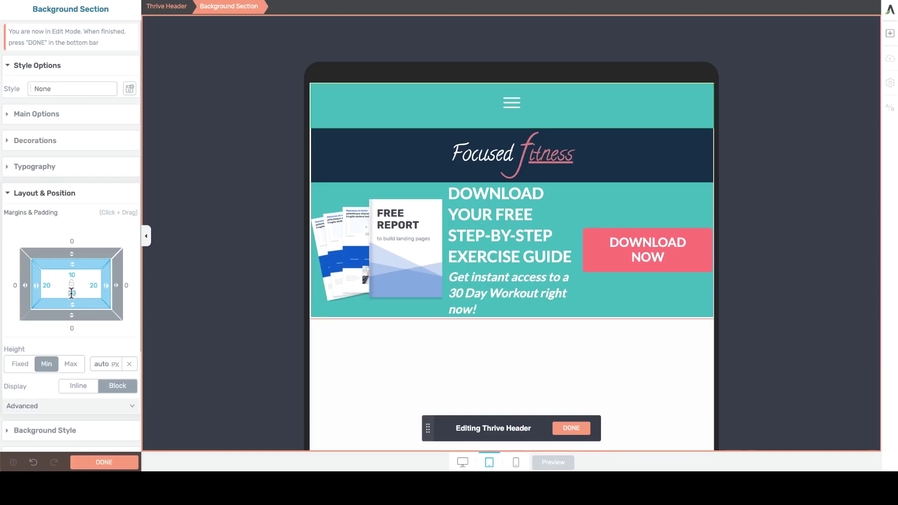
{"action": "type", "text": "1"}
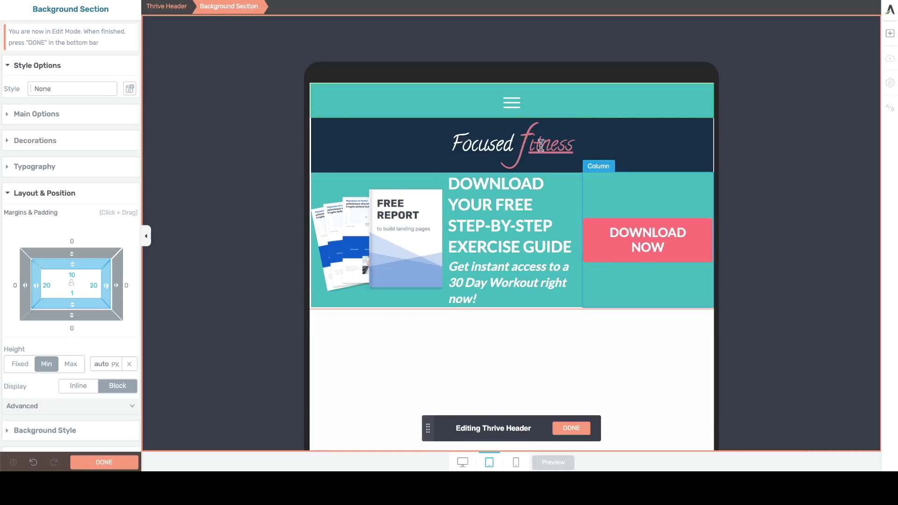
Shrink the Free Report image to 219 px wide.
{"action": "left_click", "coordinate": [379, 224]}
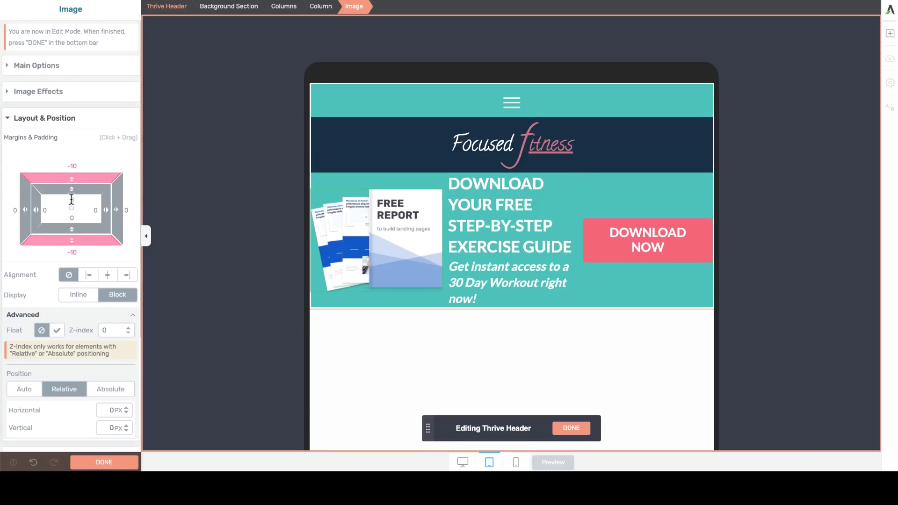
{"action": "left_click", "coordinate": [32, 66]}
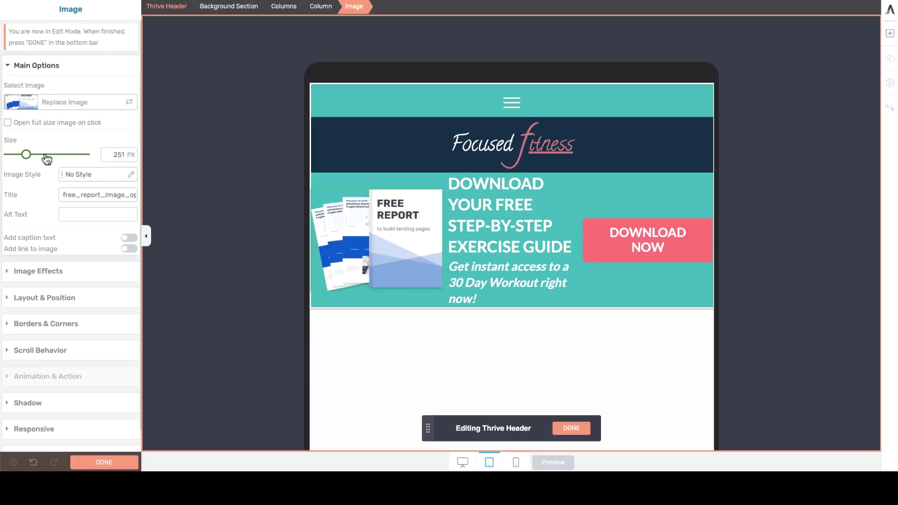
{"action": "left_click_drag", "start_coordinate": [26, 156], "coordinate": [23, 154]}
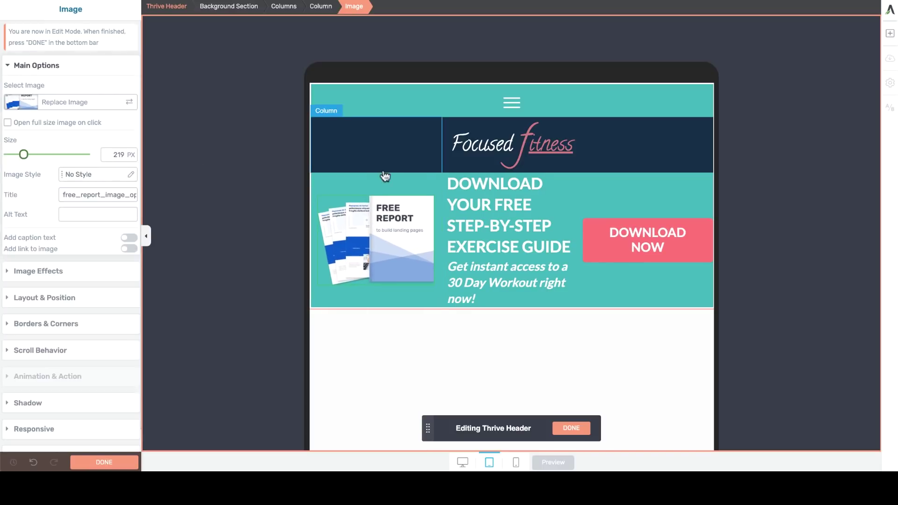
{"action": "left_click", "coordinate": [491, 218]}
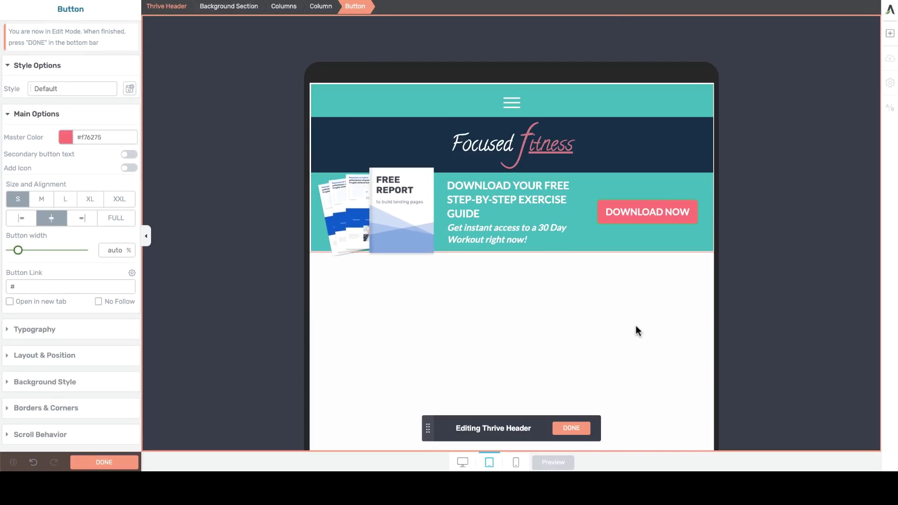
In mobile view, hide the Free Report image on mobile.
{"action": "left_click", "coordinate": [516, 462]}
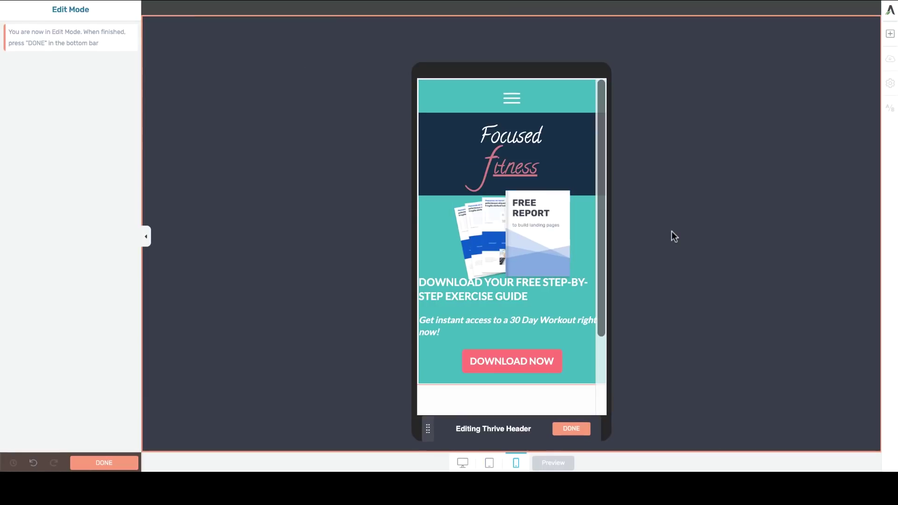
{"action": "left_click", "coordinate": [516, 241]}
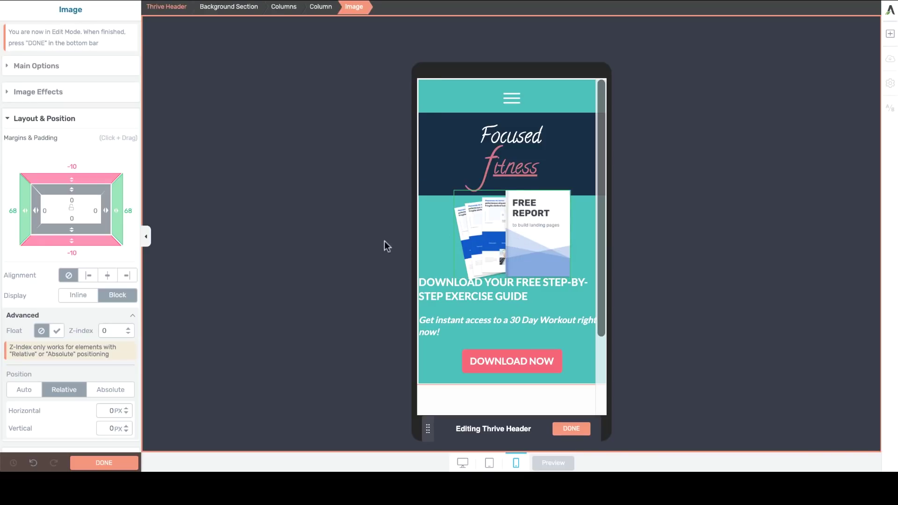
{"action": "scroll", "coordinate": [82, 304], "scroll_direction": "down", "scroll_amount": 3}
{"action": "left_click", "coordinate": [75, 407]}
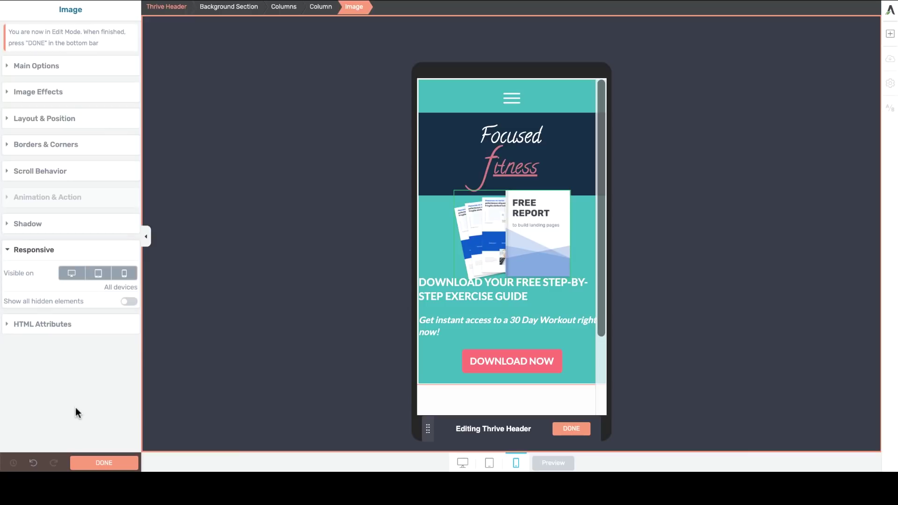
{"action": "left_click", "coordinate": [125, 276]}
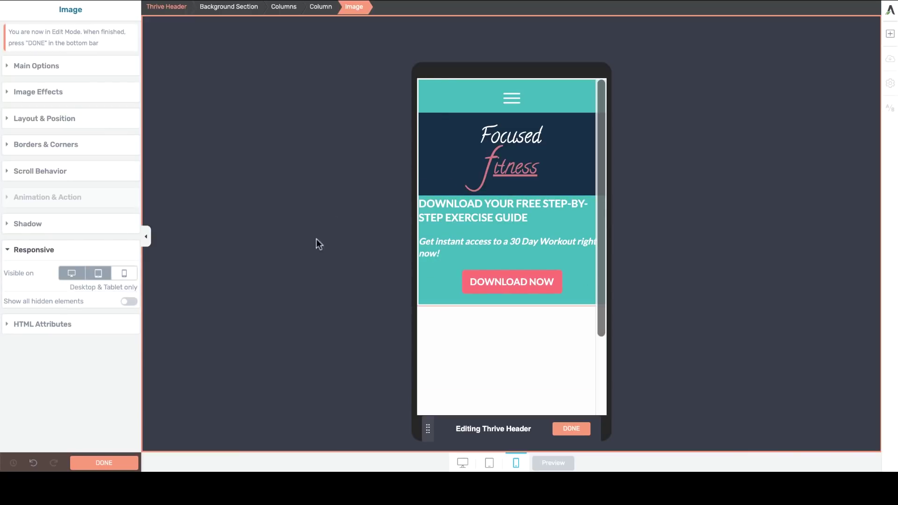
Give the lead text's Background Section 20 px top padding.
{"action": "left_click", "coordinate": [464, 219]}
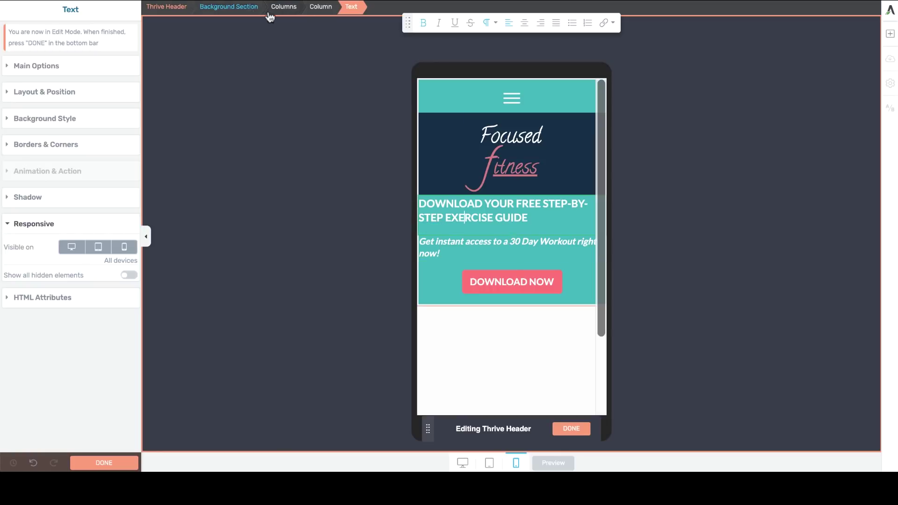
{"action": "left_click", "coordinate": [228, 6]}
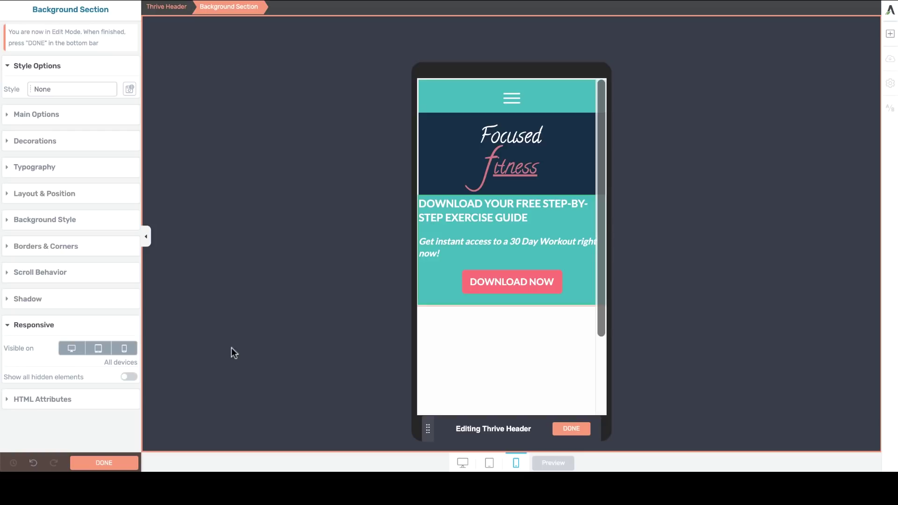
{"action": "left_click", "coordinate": [44, 194]}
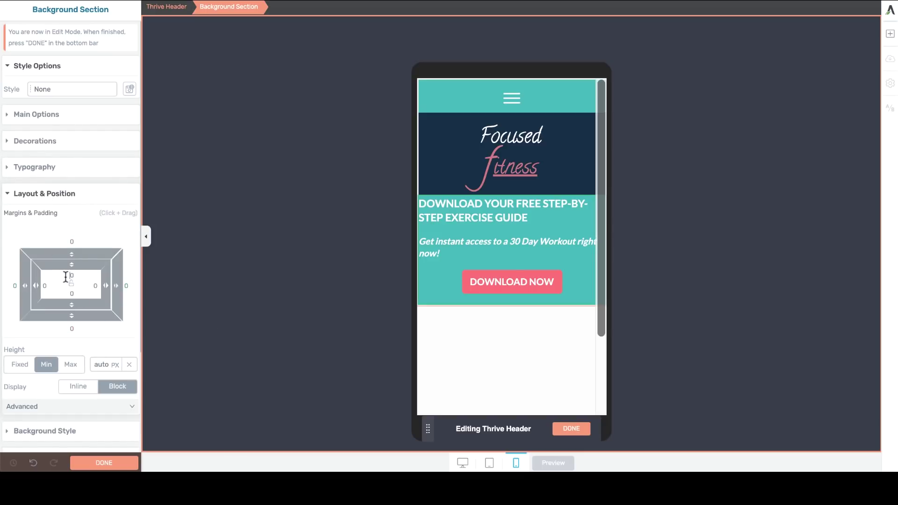
{"action": "mouse_move", "coordinate": [65, 277]}
{"action": "left_mouse_down"}
{"action": "mouse_move", "coordinate": [53, 285]}
{"action": "mouse_move", "coordinate": [89, 287]}
{"action": "mouse_move", "coordinate": [66, 294]}
{"action": "left_mouse_up"}
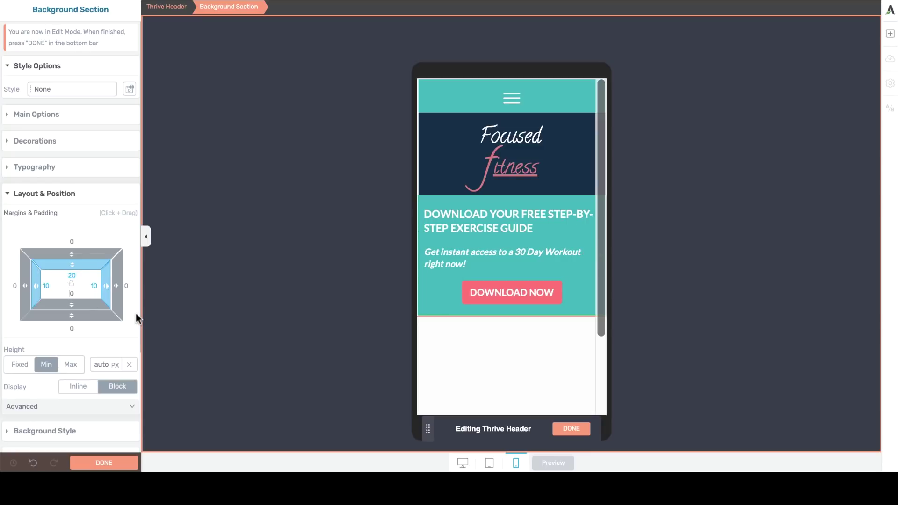
{"action": "type", "text": "2"}
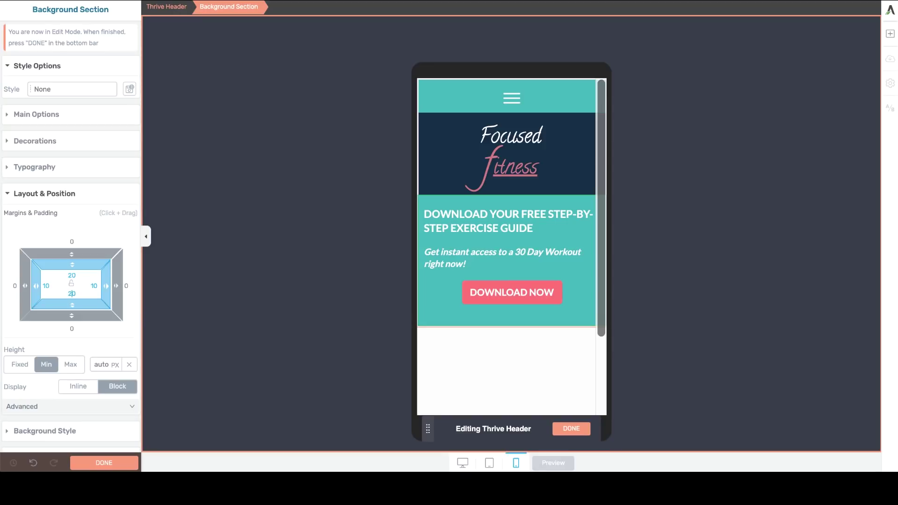
{"action": "key", "text": "BackSpace"}
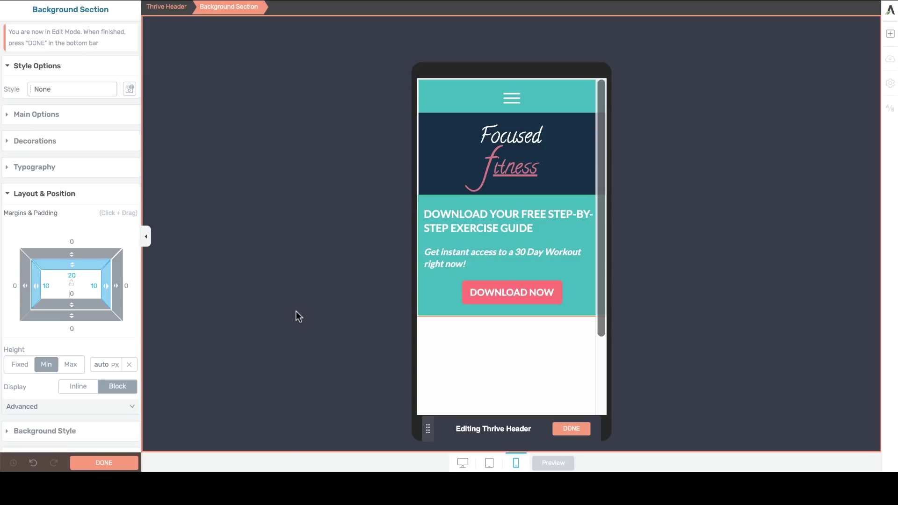
Close header editing with DONE and save the landing page.
{"action": "left_click", "coordinate": [571, 430]}
{"action": "left_click", "coordinate": [97, 463]}
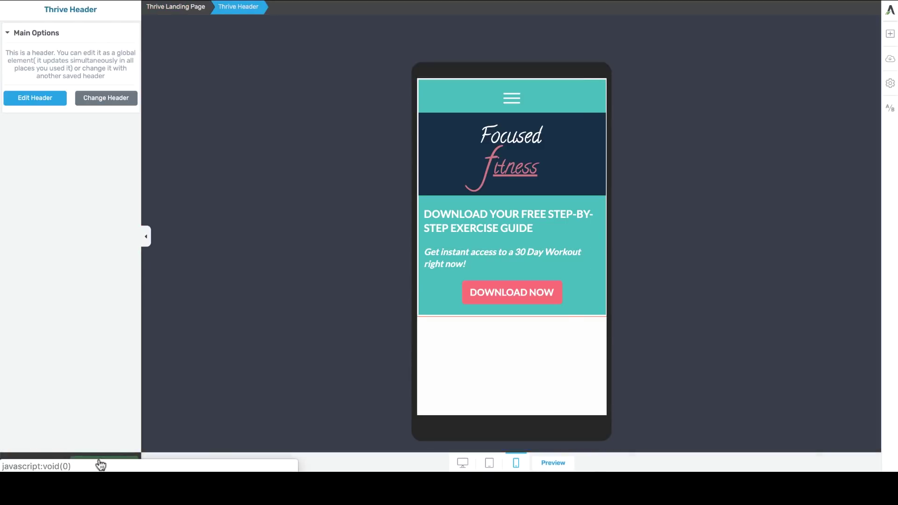